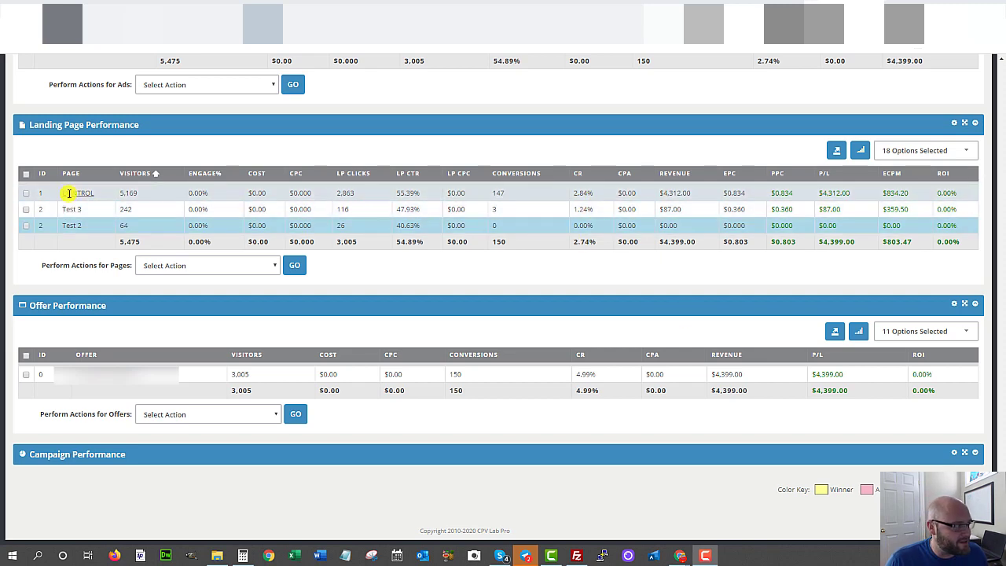
left_click(79, 227)
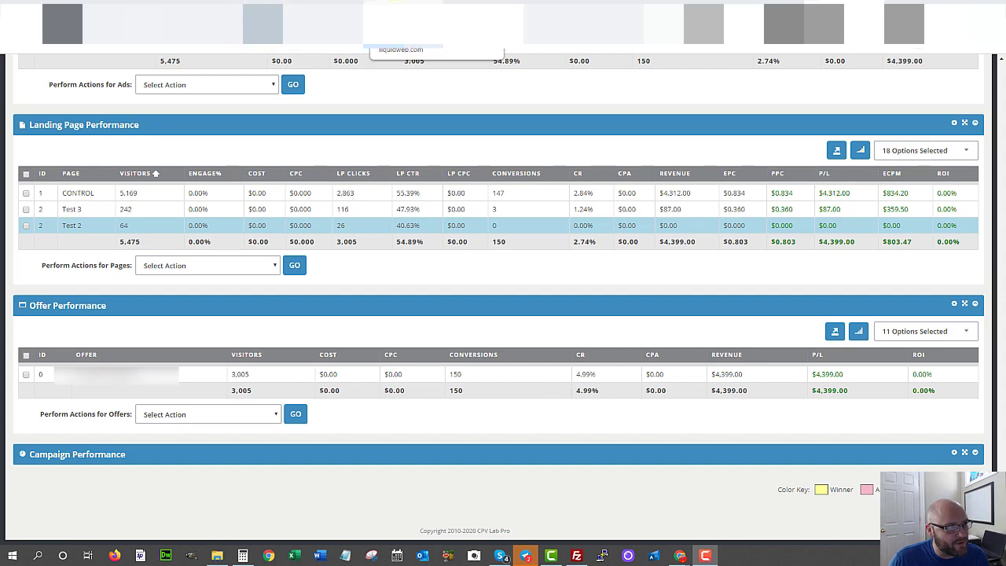
left_click(404, 27)
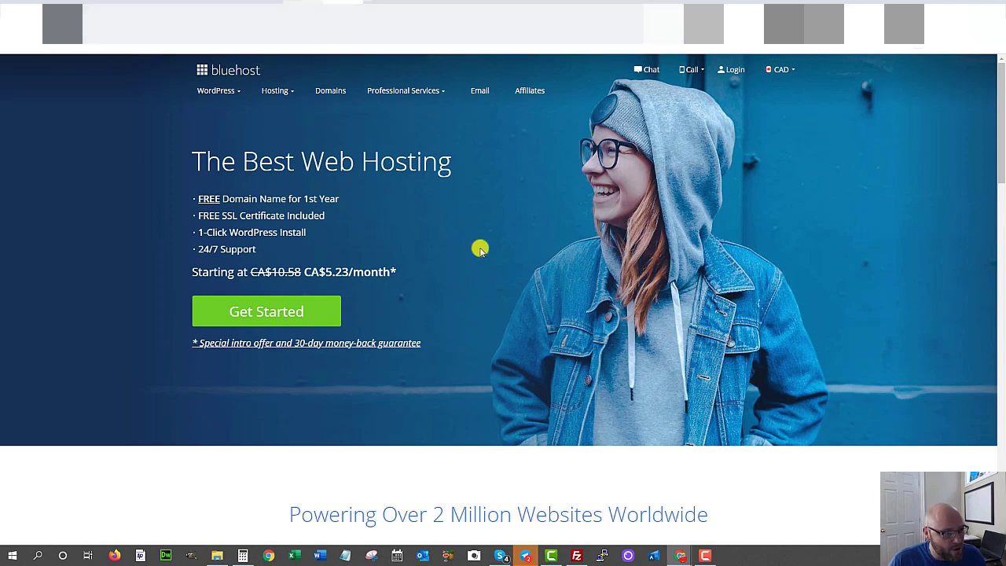
Step: Open the hosting control panel's FTP Accounts page and enter the login name for a new FTP account
left_click(263, 23)
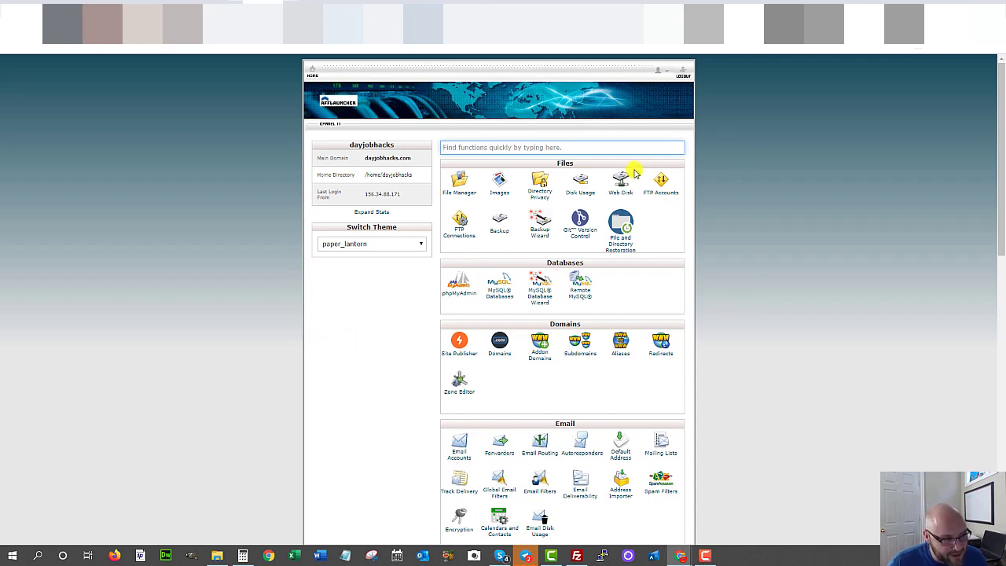
left_click(664, 197)
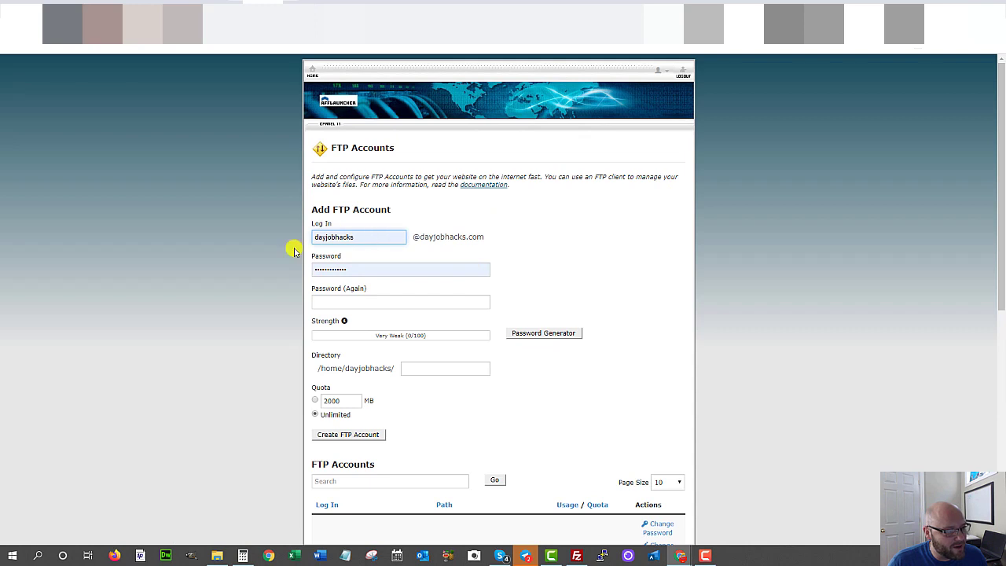
left_click(364, 236)
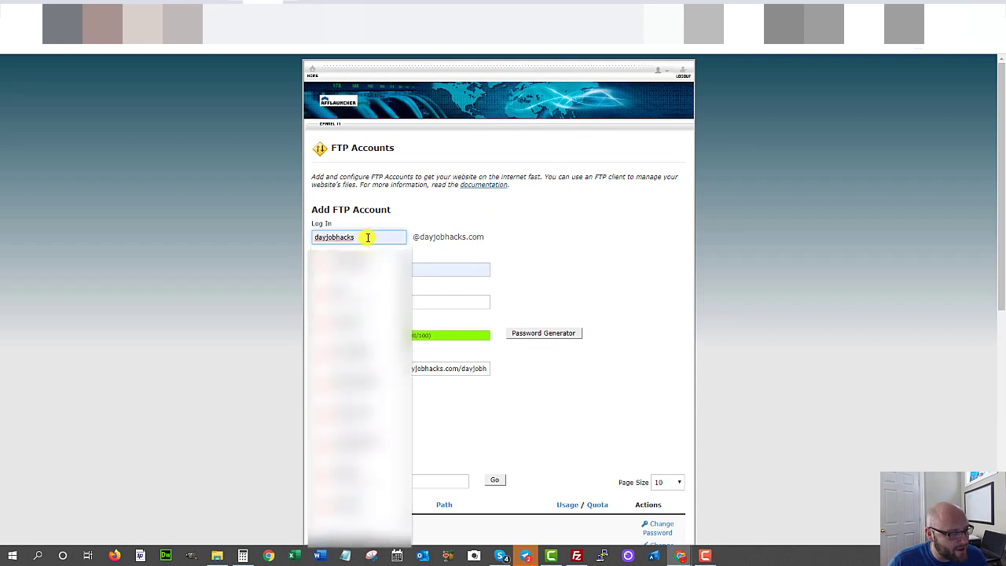
double_click(316, 235)
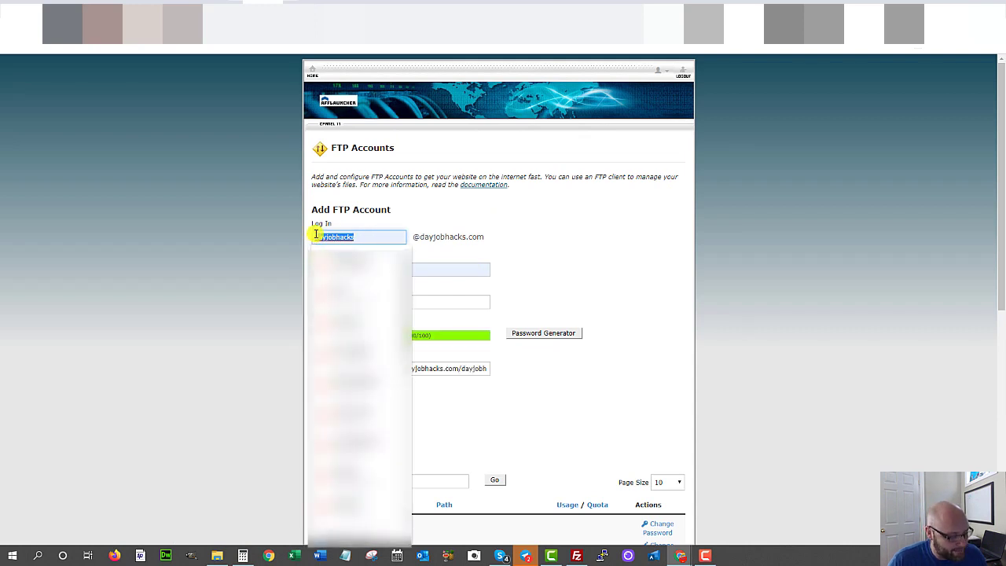
type("dev")
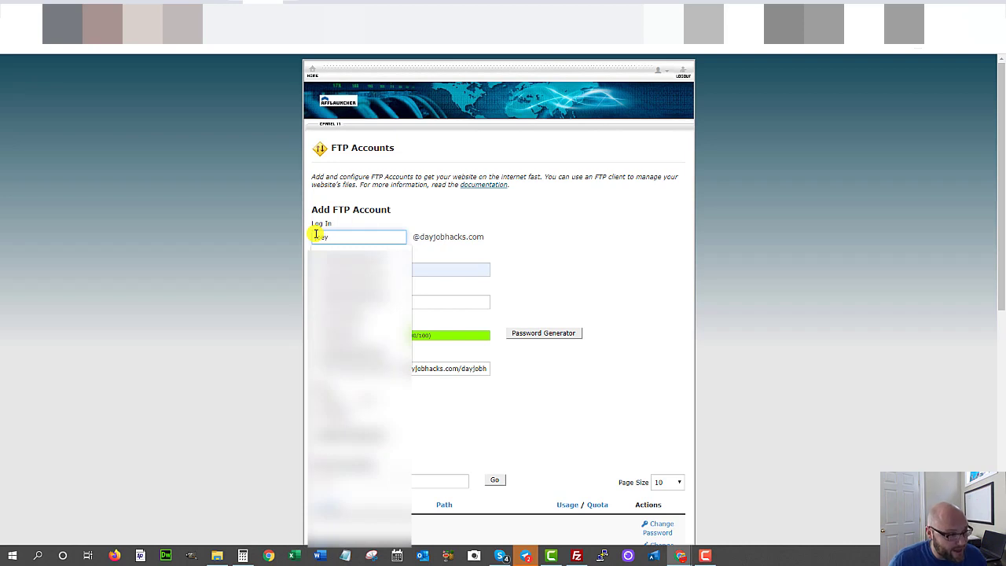
left_click(550, 229)
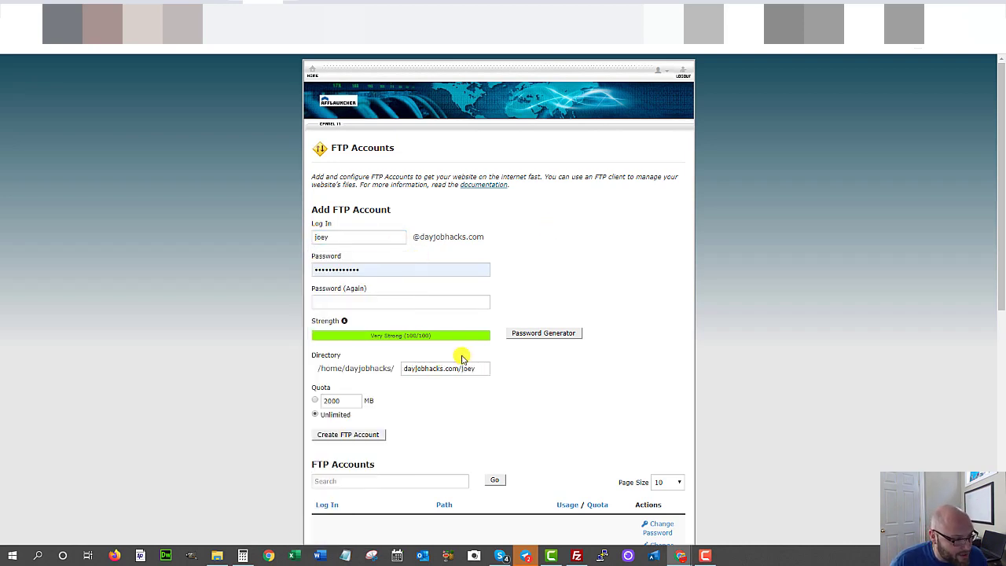
Step: Clear the directory of the new FTP account so its path is the home directory /home/dayjobhacks/
left_click_drag(482, 368, 385, 368)
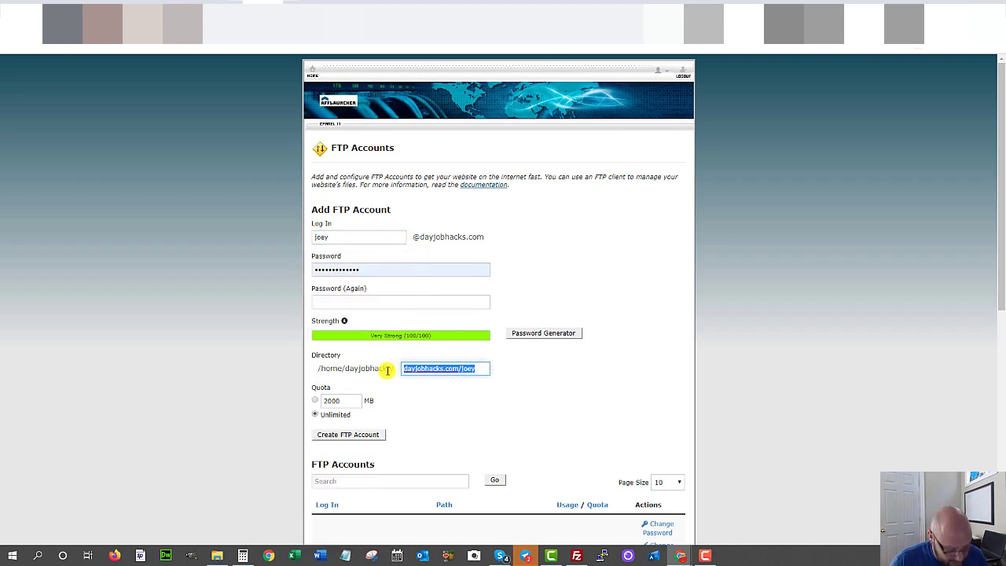
key("BackSpace")
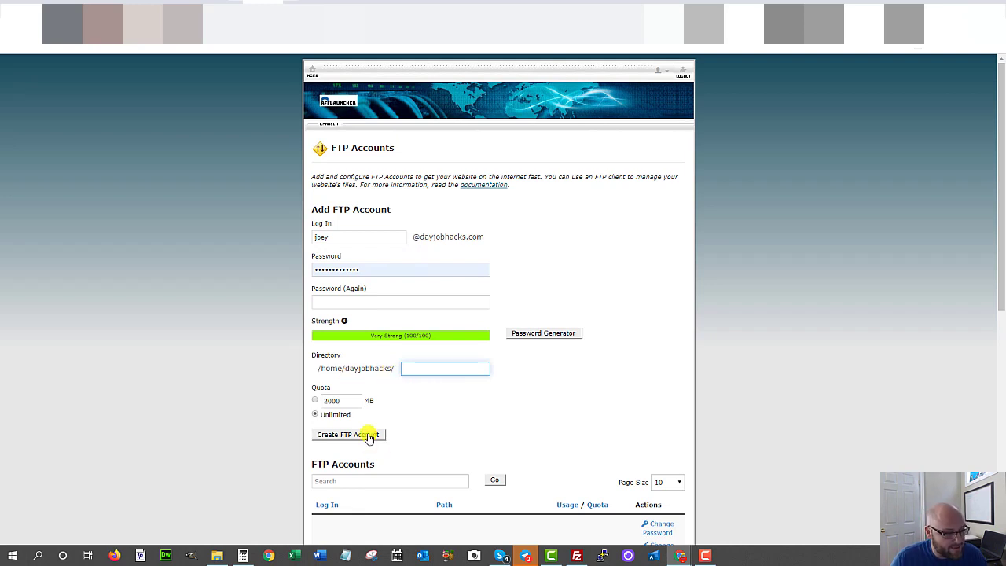
left_click(606, 292)
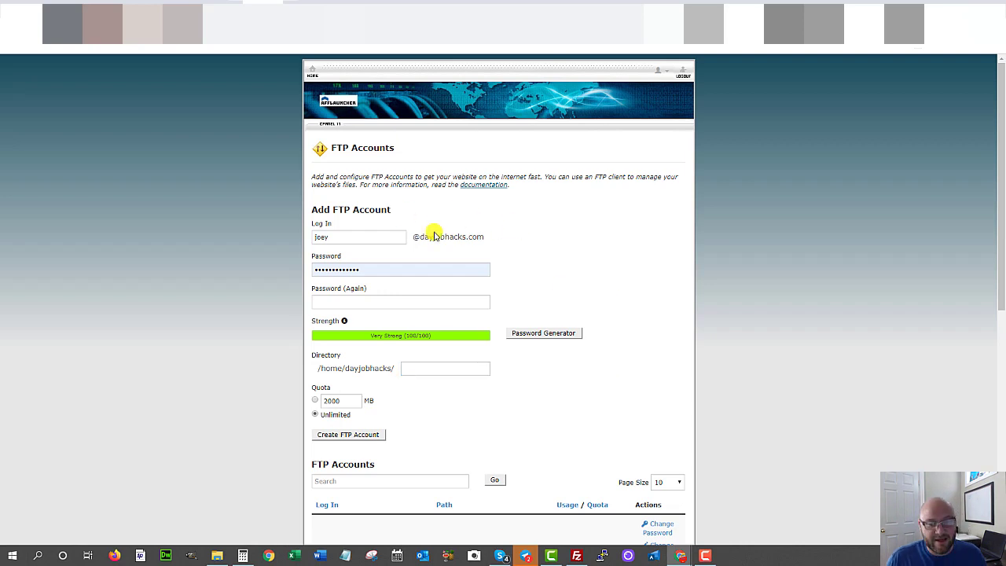
Step: Show the FTP client configuration details of the first account in the FTP accounts list
scroll(431, 233, "down", 1)
scroll(431, 233, "down", 2)
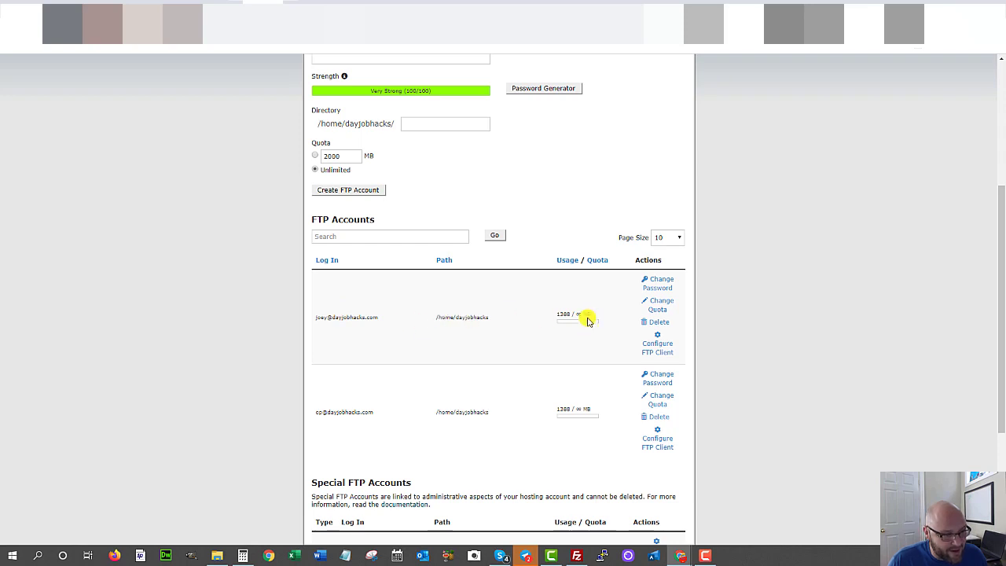
left_click(654, 351)
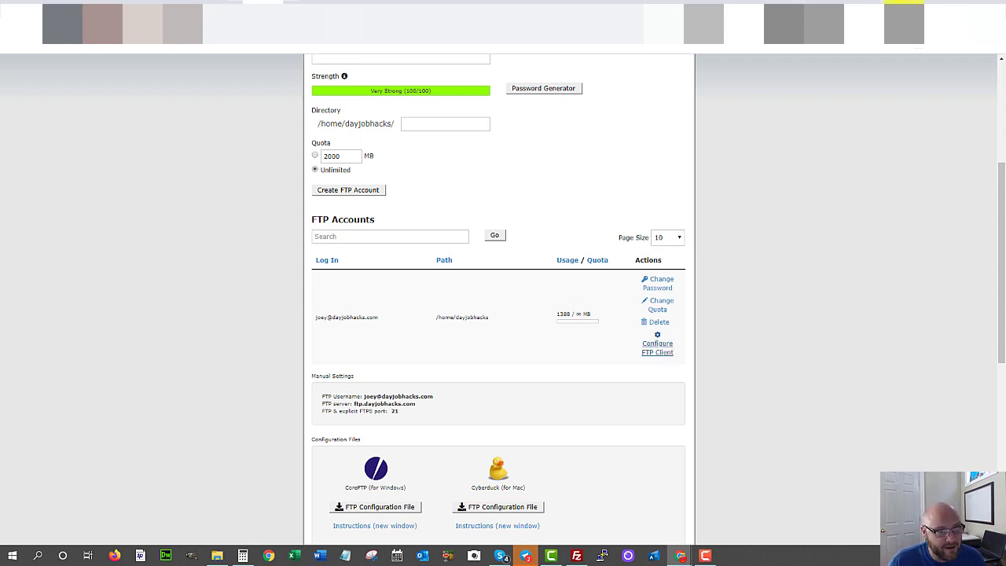
Step: Look up the FileZilla FTP client from the official site's entry in the Google results
key("ctrl+Tab")
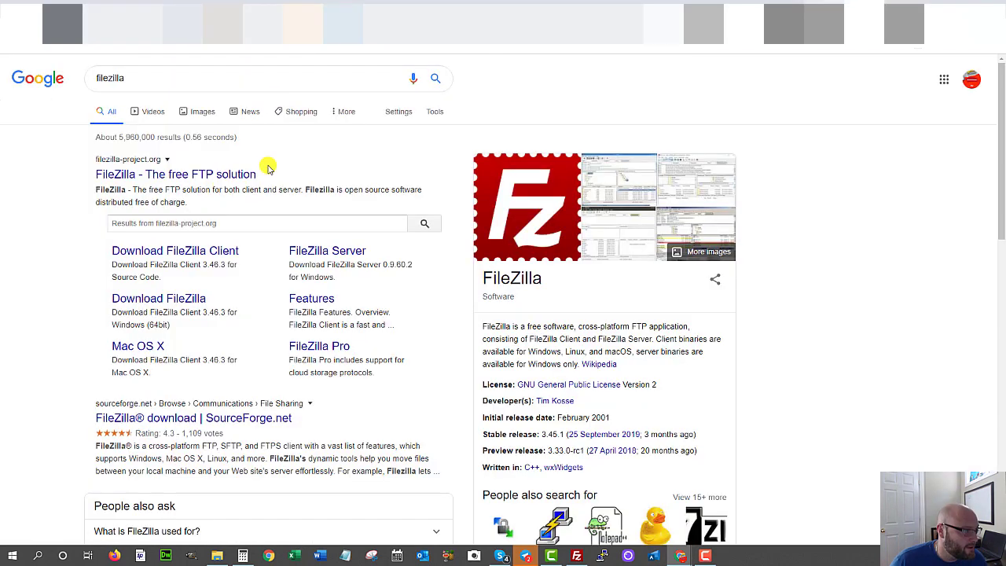
left_click(179, 176)
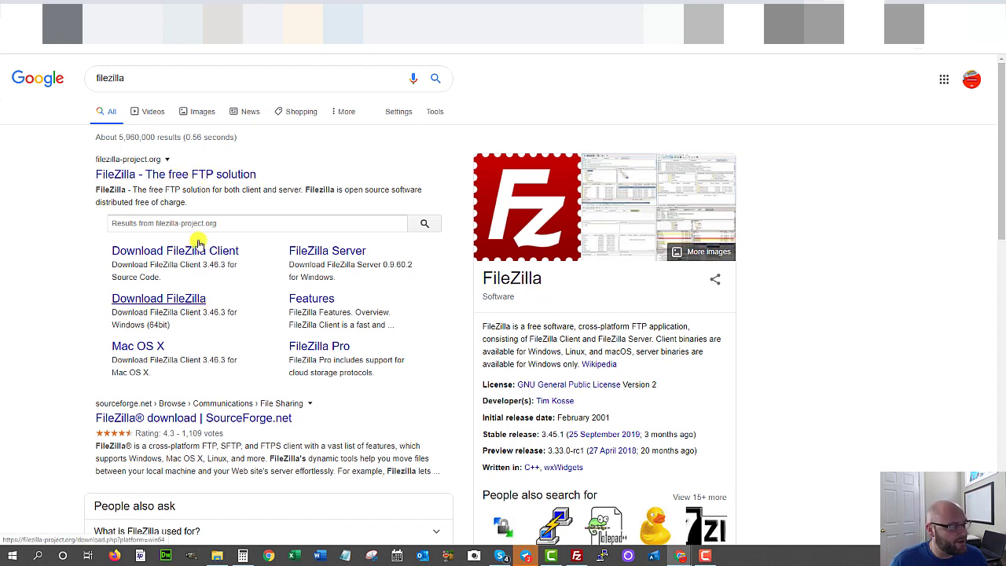
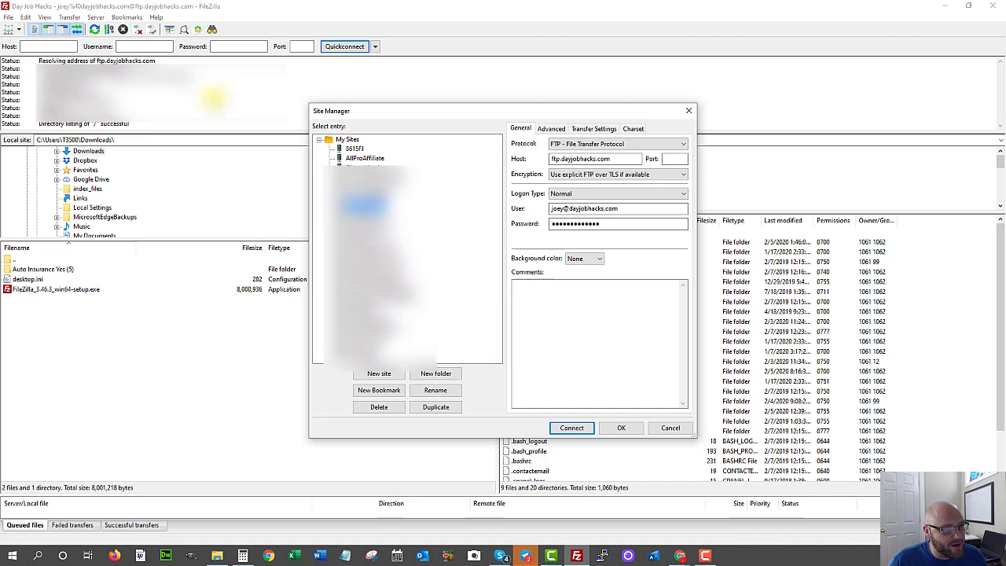
Step: Switch to FileZilla and connect to the saved site with host ftp.dayjobhacks.com from the Site Manager
left_click(632, 159)
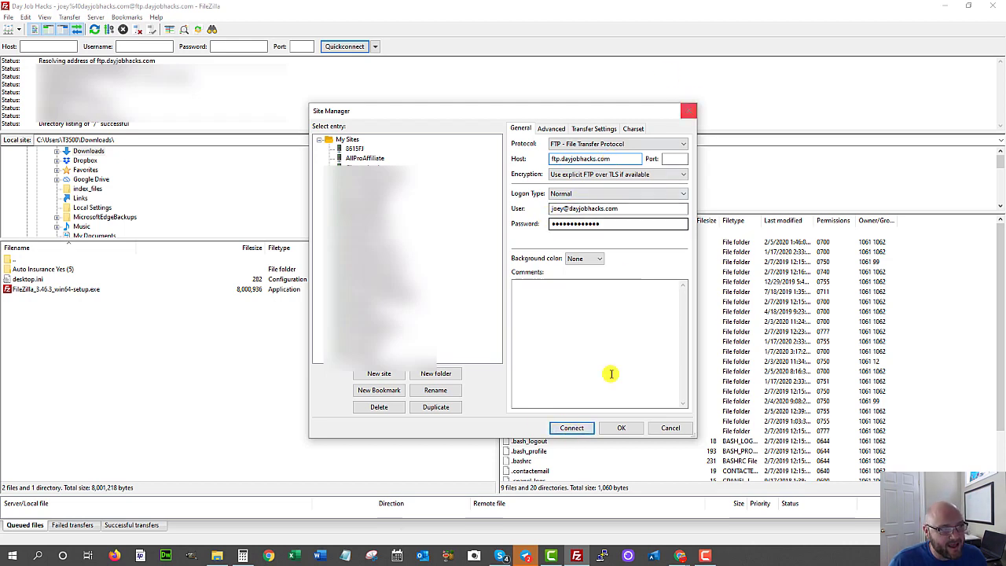
left_click(573, 428)
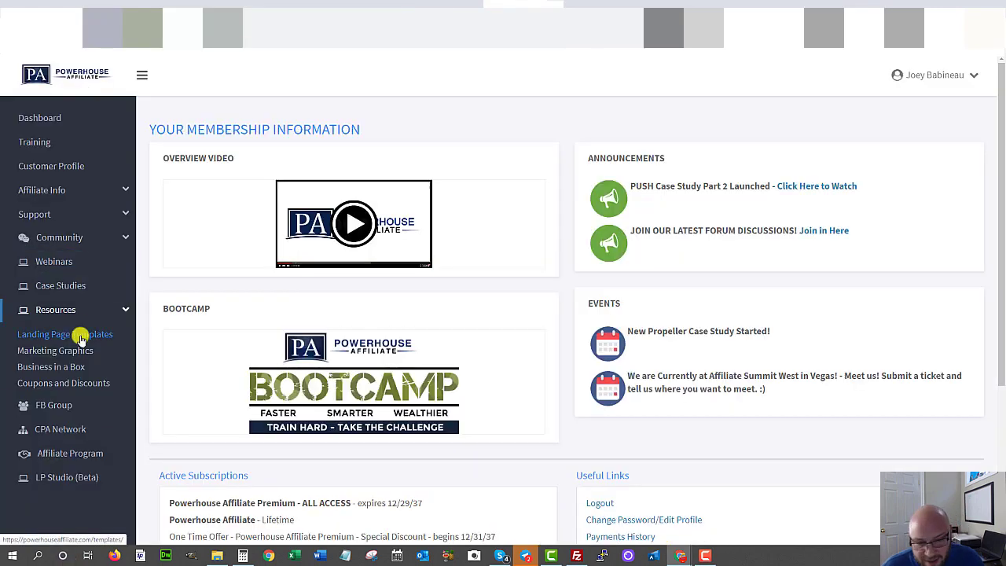
Step: Open the Powerhouse Affiliate landing page templates and look through the available templates, including the 7 Gadget Listicle
left_click(81, 336)
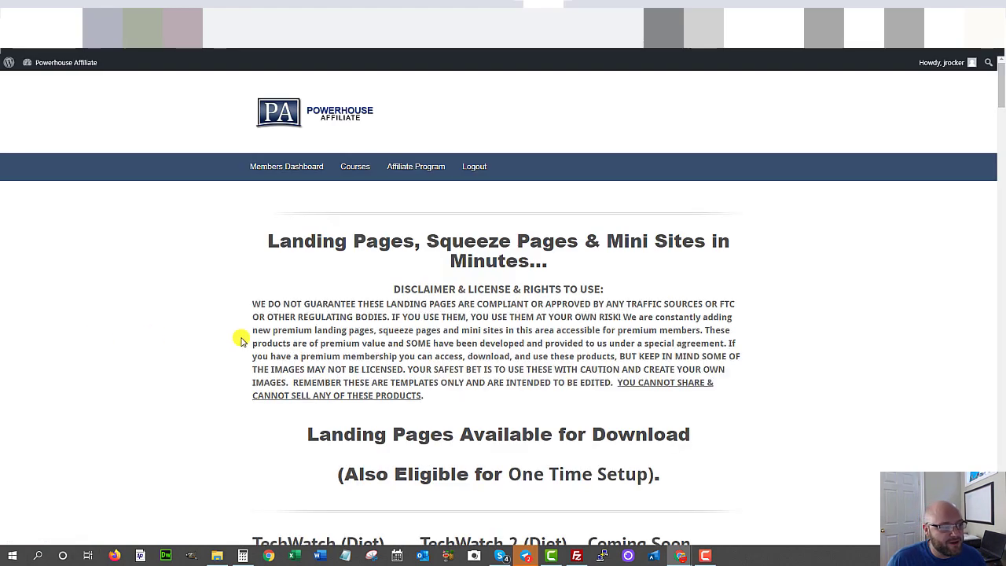
scroll(375, 345, "down", 10)
scroll(376, 345, "down", 20)
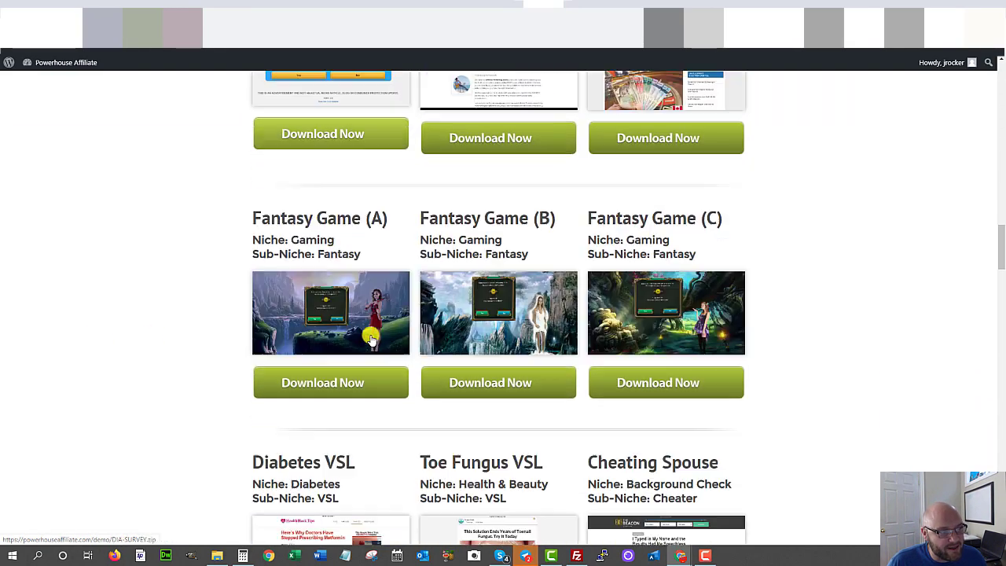
scroll(371, 340, "down", 20)
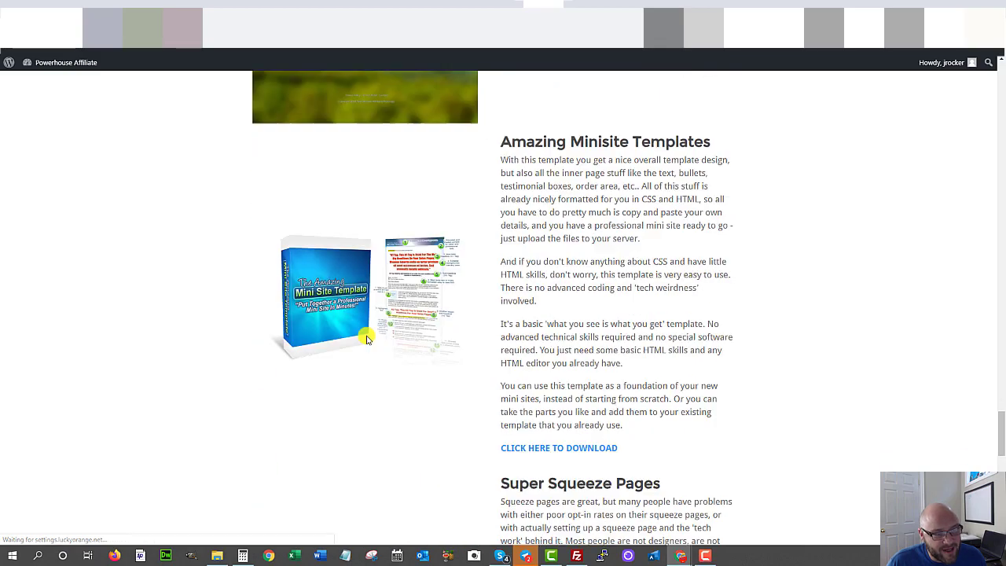
scroll(505, 369, "up", 8)
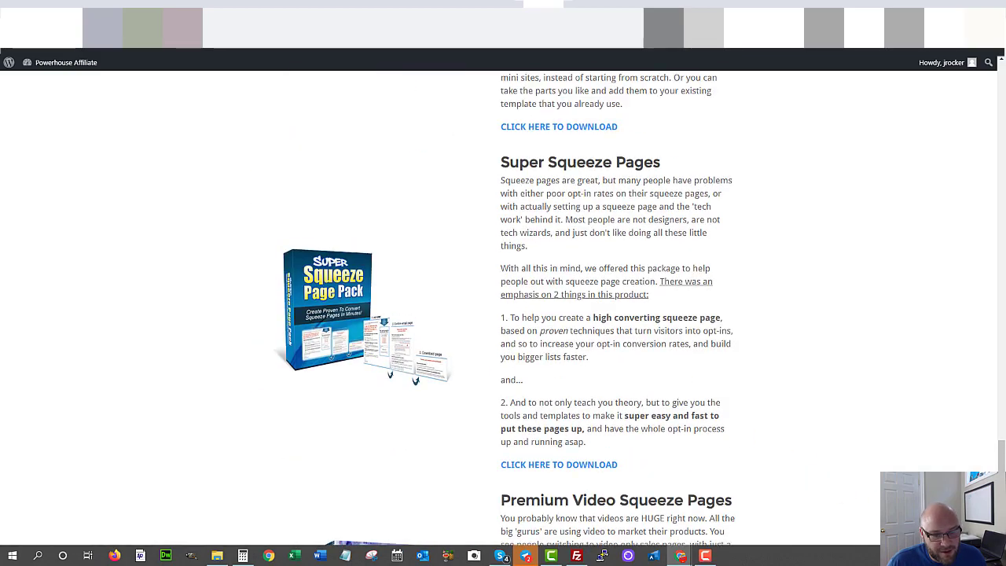
scroll(529, 374, "up", 15)
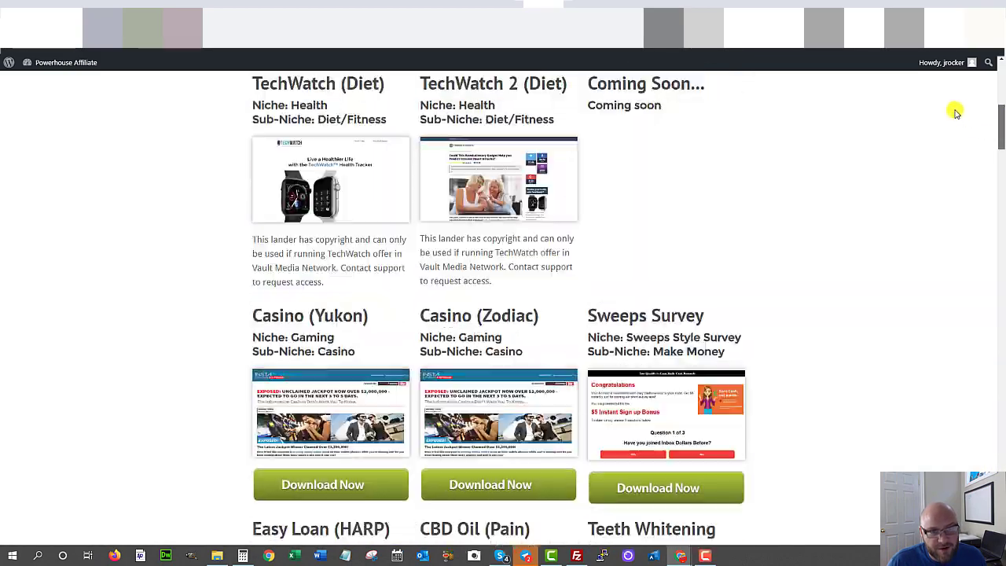
scroll(524, 357, "down", 6)
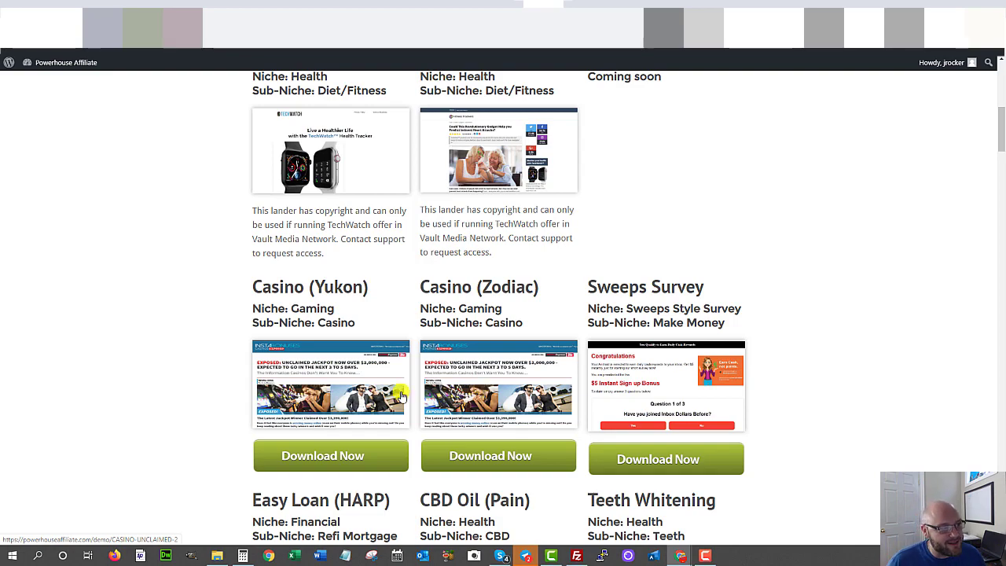
scroll(314, 367, "down", 4)
scroll(314, 367, "down", 5)
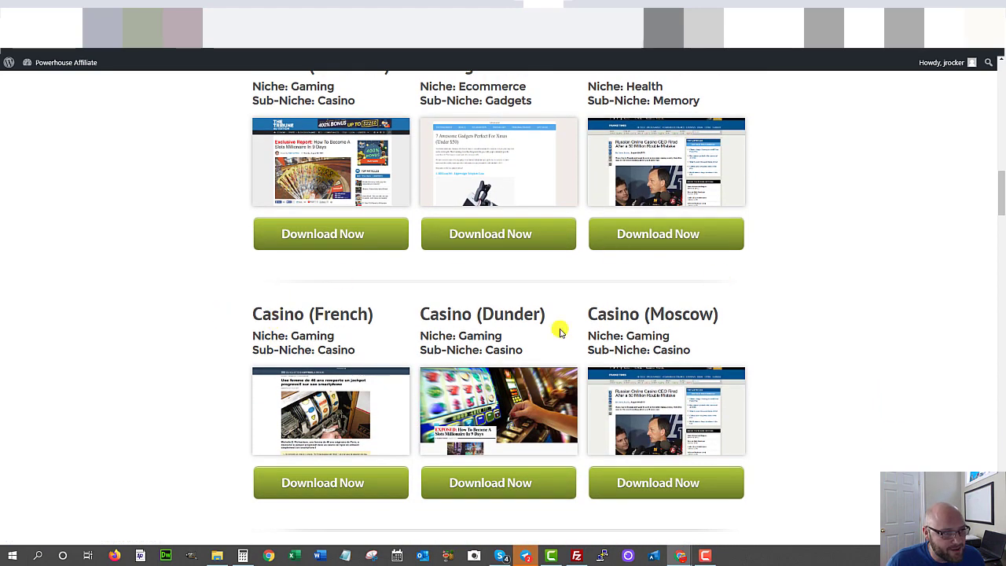
scroll(477, 275, "down", 1)
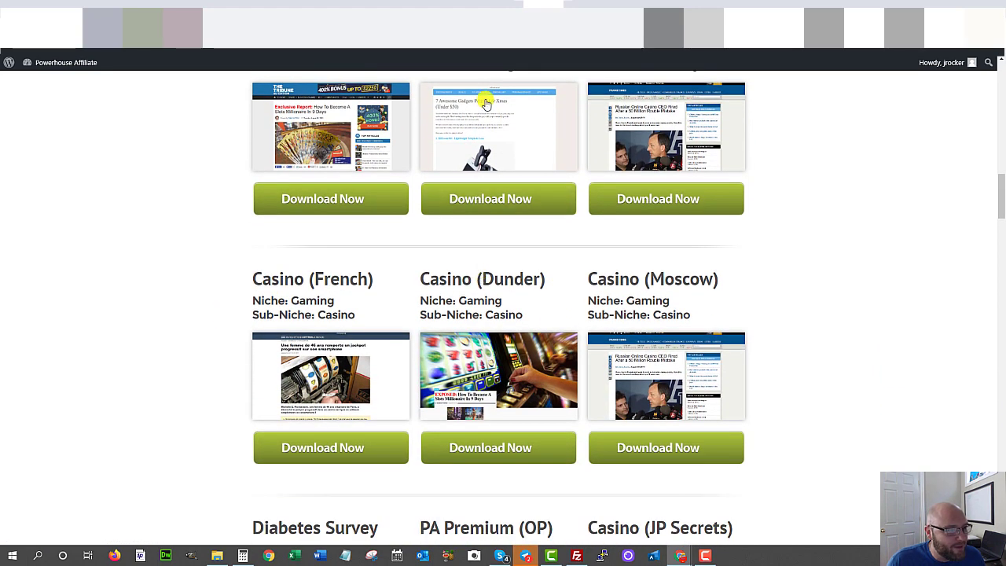
scroll(496, 231, "up", 1)
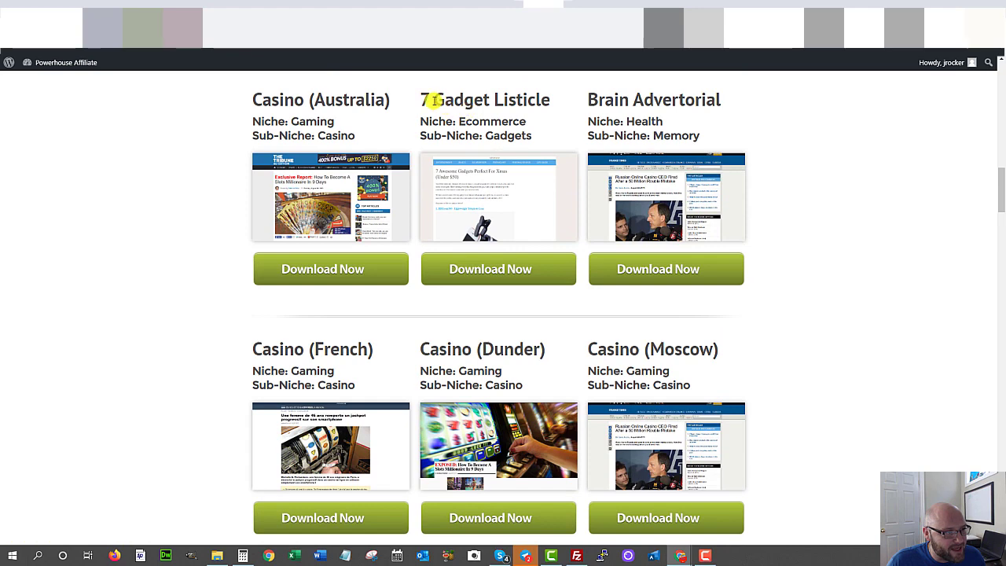
Step: Open the demo of the 7 Gadget Listicle template and review the whole page from headline to disclaimer
left_click_drag(432, 99, 515, 100)
left_click(479, 192)
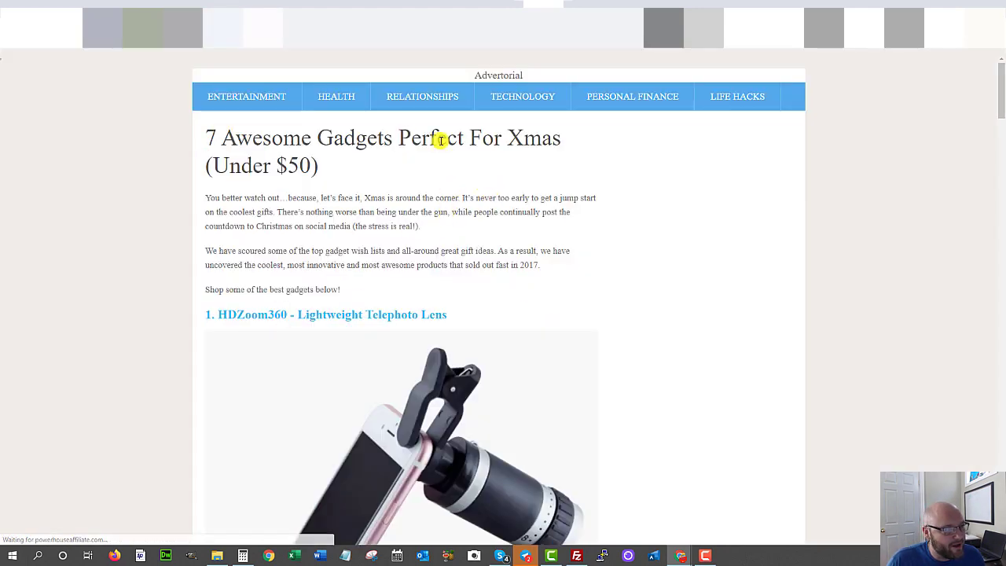
scroll(558, 257, "down", 3)
scroll(523, 255, "down", 20)
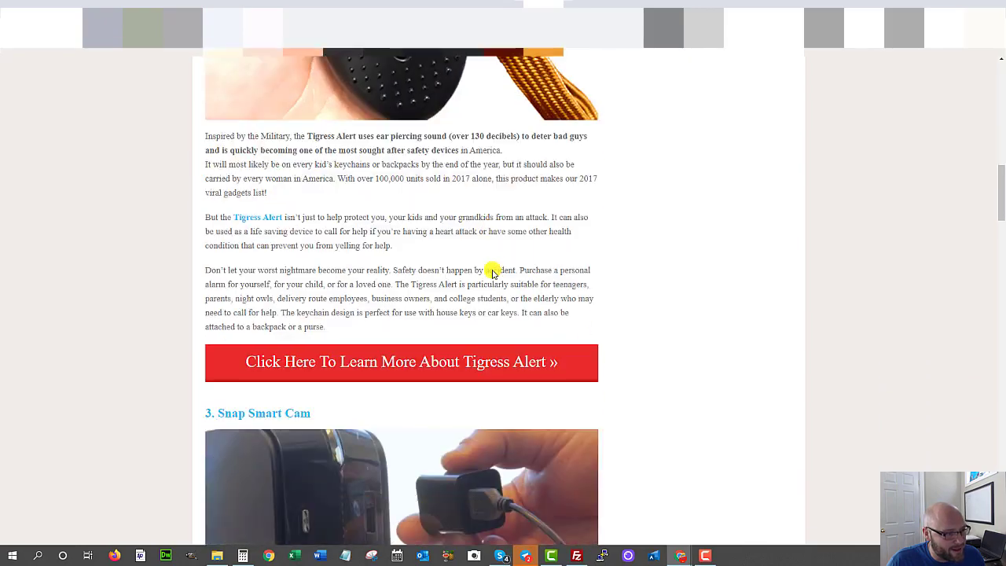
scroll(490, 269, "down", 5)
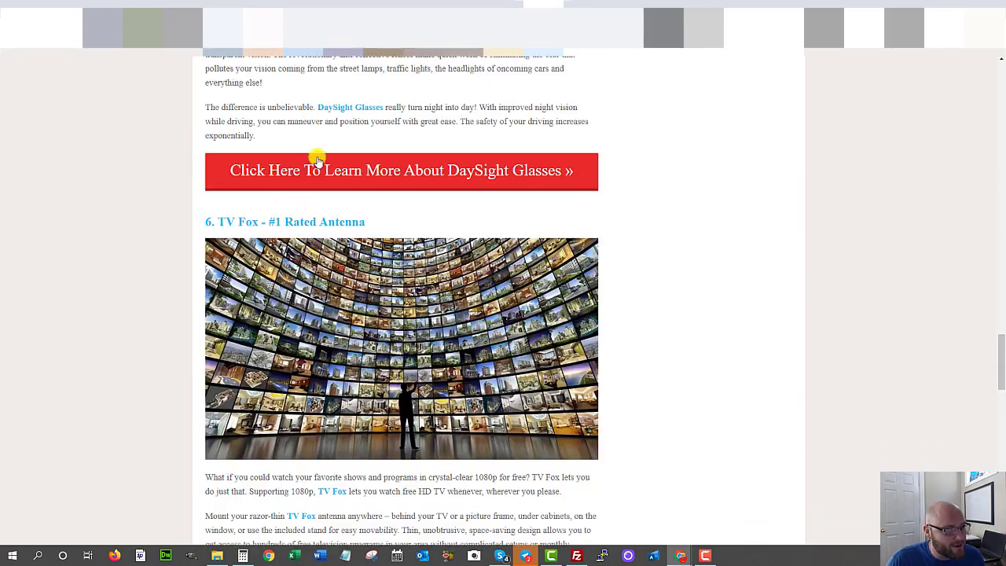
scroll(359, 195, "down", 7)
scroll(364, 202, "down", 12)
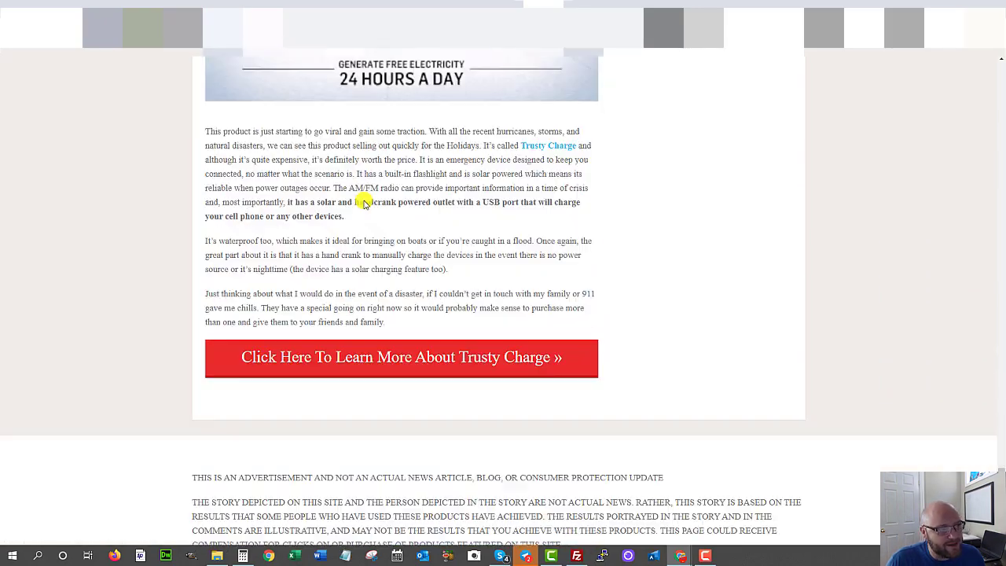
scroll(365, 201, "up", 5)
scroll(364, 201, "up", 20)
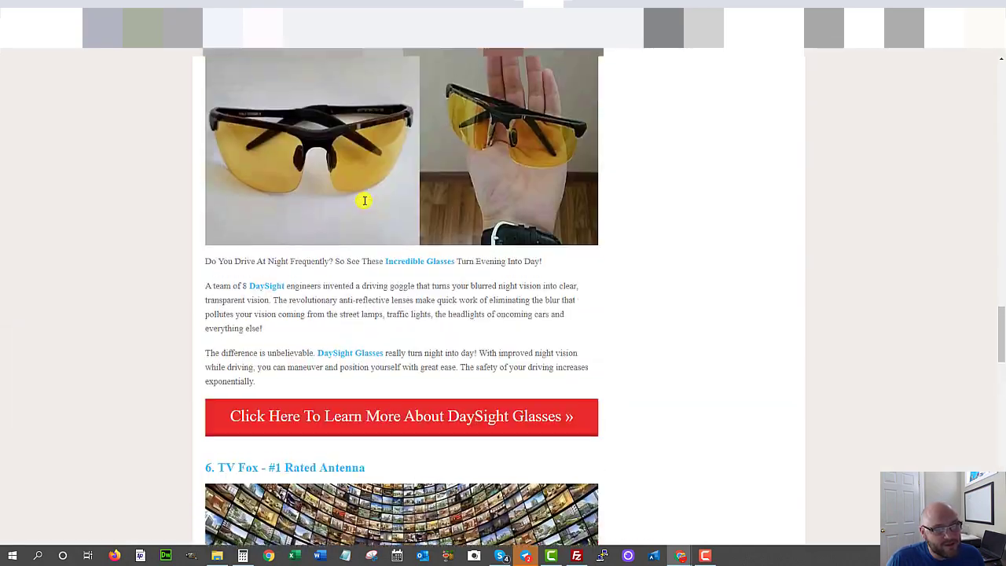
scroll(365, 201, "up", 12)
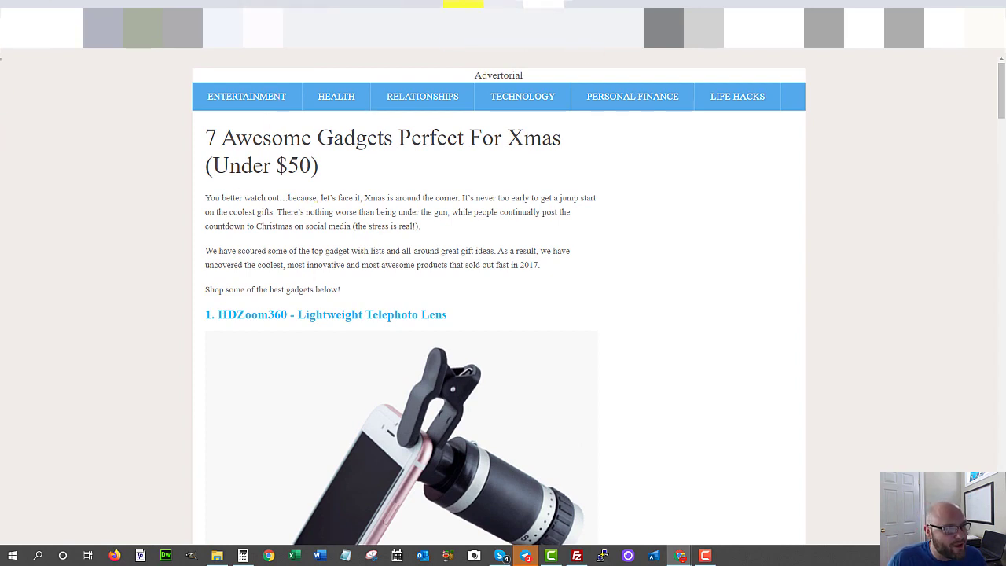
key("ctrl+Tab")
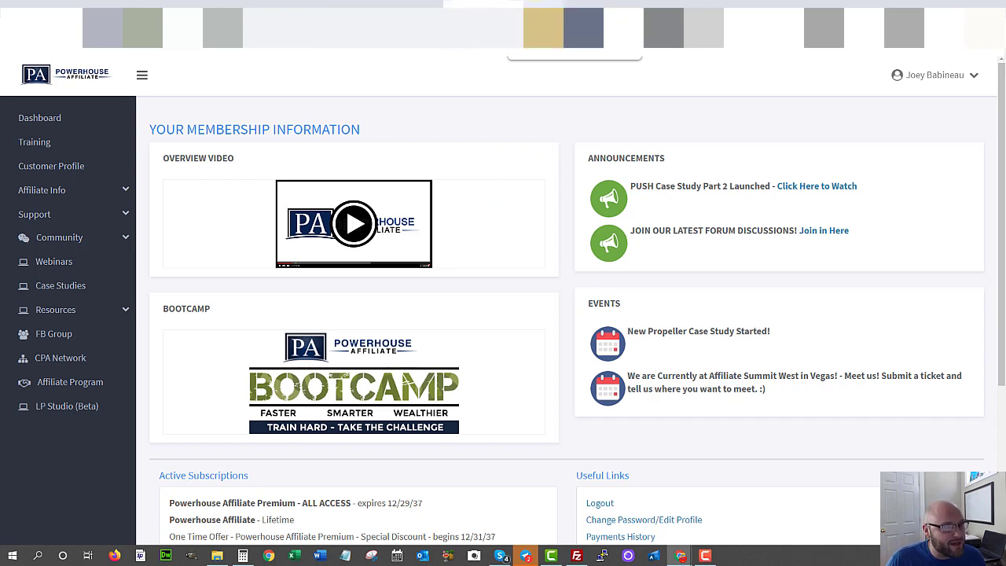
key("ctrl+Tab")
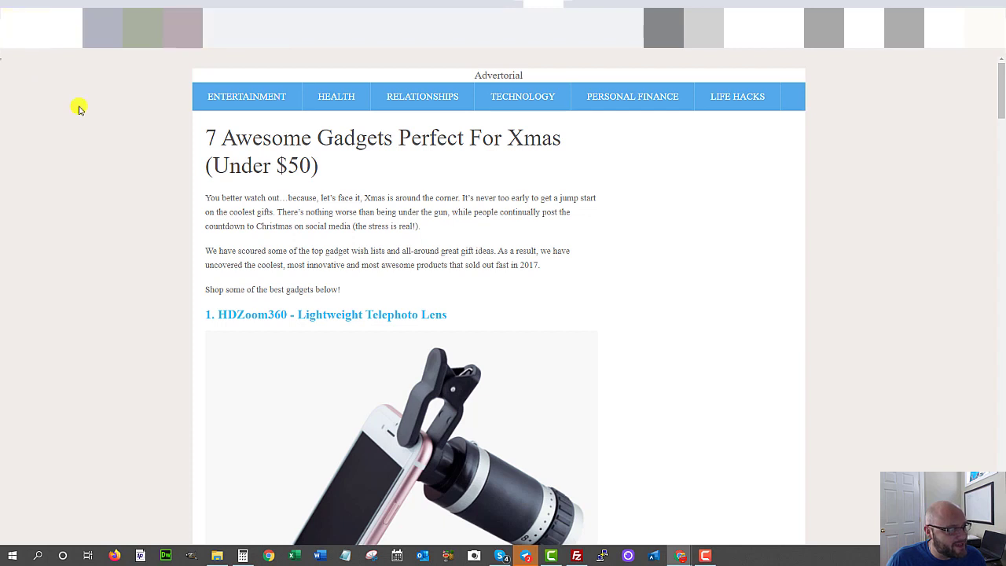
Step: Download the 7 Gadget Listicle template as 7-AWESOME-GADGETS.zip into the Downloads folder
key("ctrl+shift+Tab")
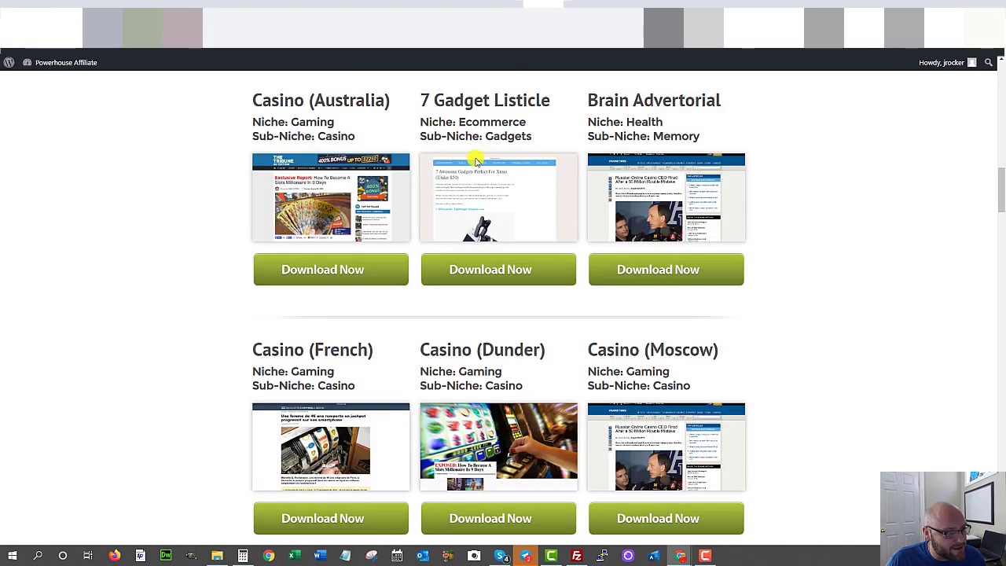
left_click(483, 268)
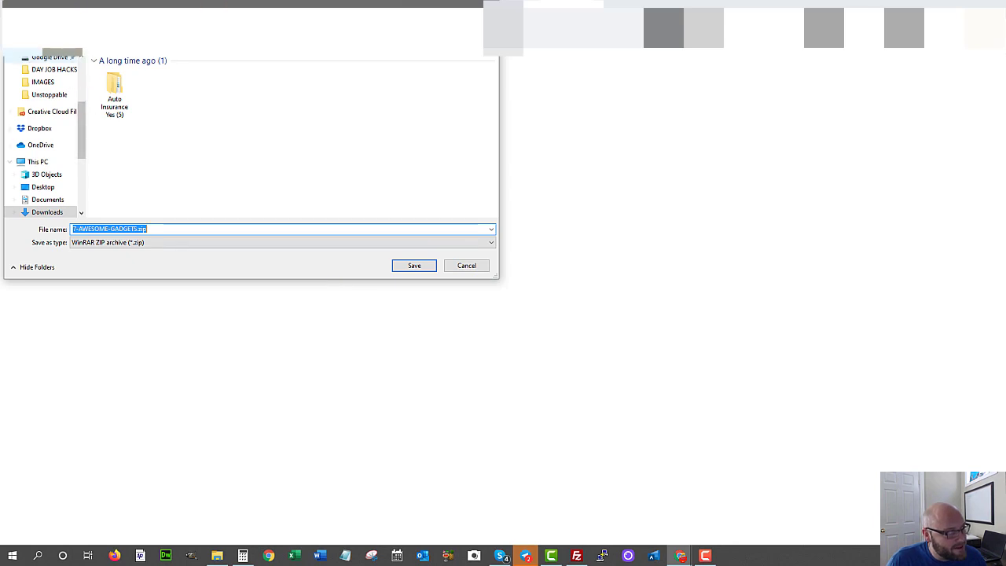
left_click(411, 265)
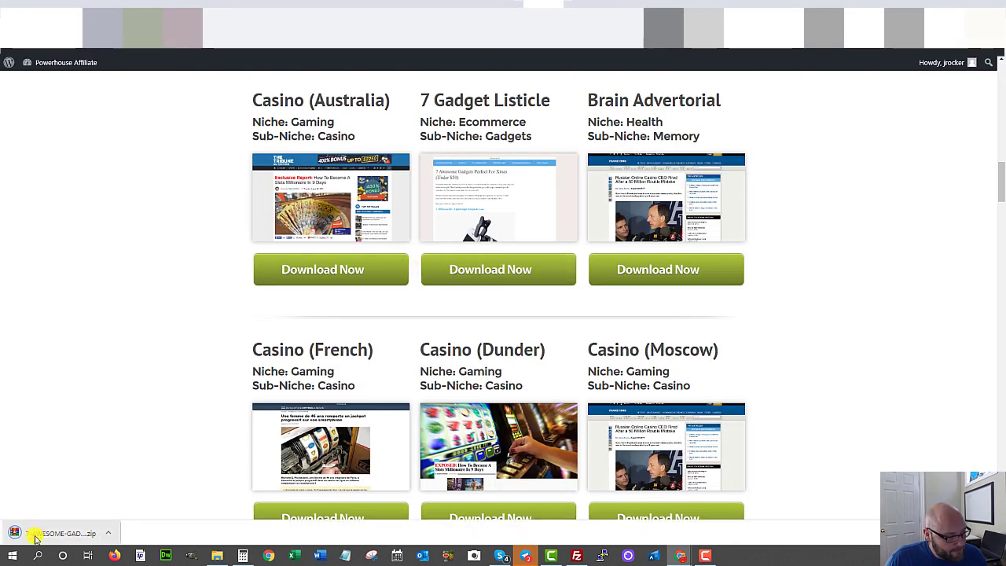
Step: Extract the 7 AWESOME GADGETS folder from the downloaded archive to Downloads\7-AWESOME-GADGETS and close WinRAR
left_click(34, 537)
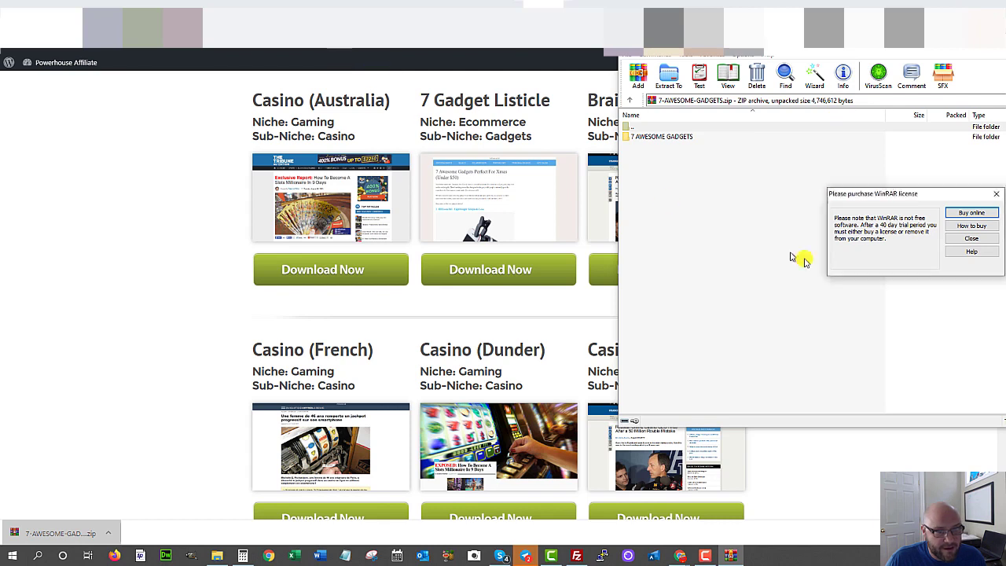
left_click(968, 240)
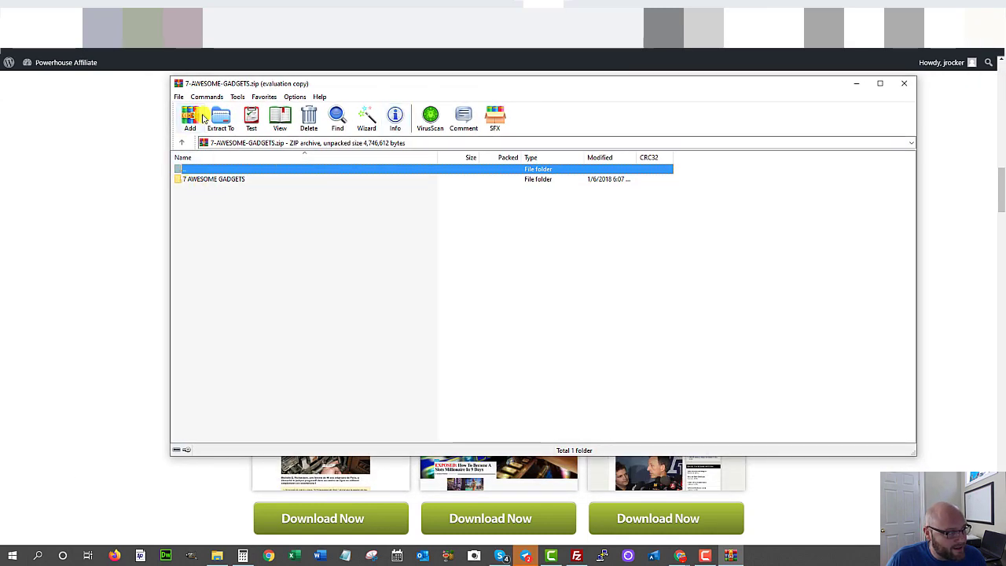
left_click(195, 181)
left_click(220, 117)
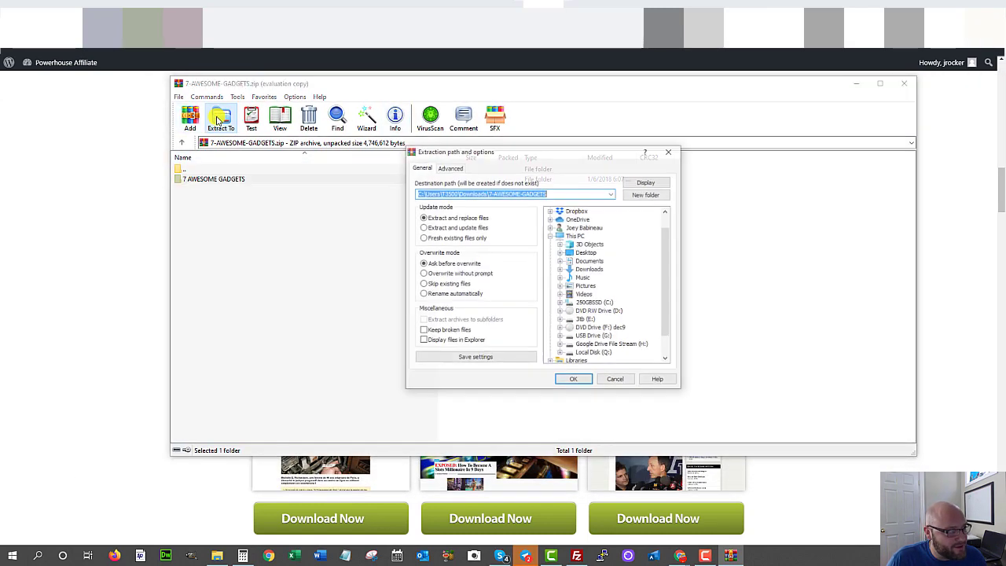
left_click(573, 380)
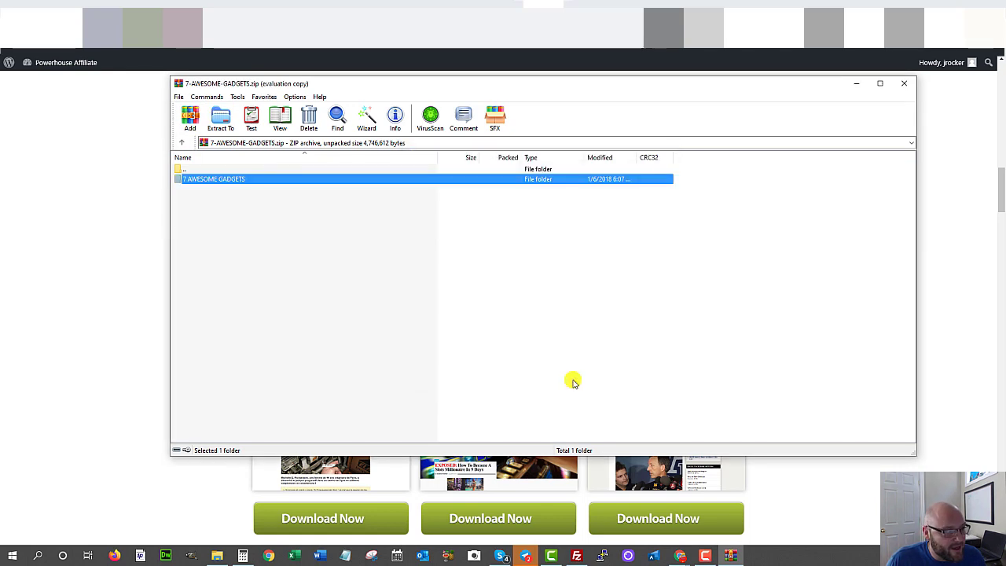
left_click(905, 86)
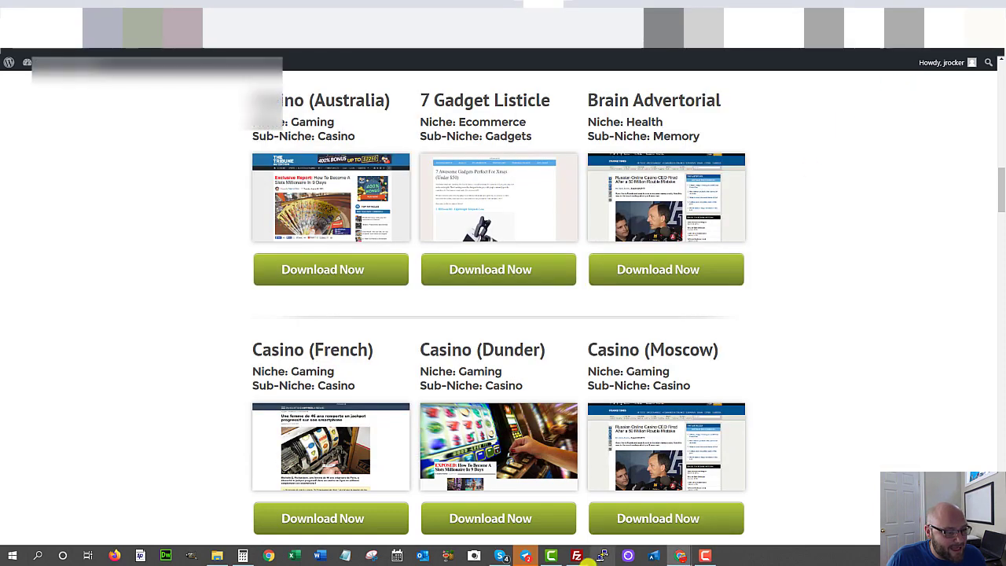
Step: Switch to FileZilla, refresh the local Downloads folder and open 7-AWESOME-GADGETS\7 AWESOME GADGETS
left_click(578, 557)
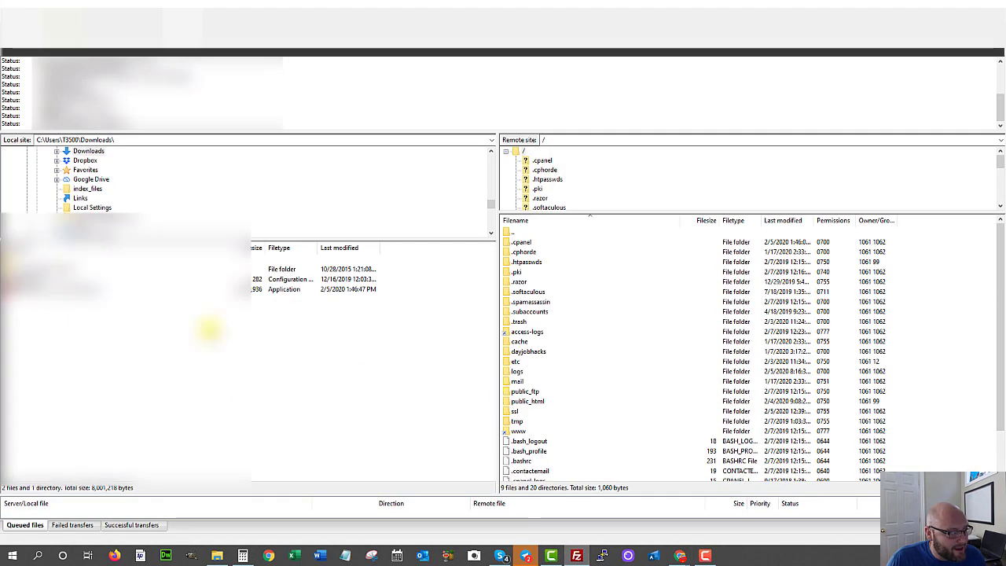
left_click(85, 161)
left_click(87, 151)
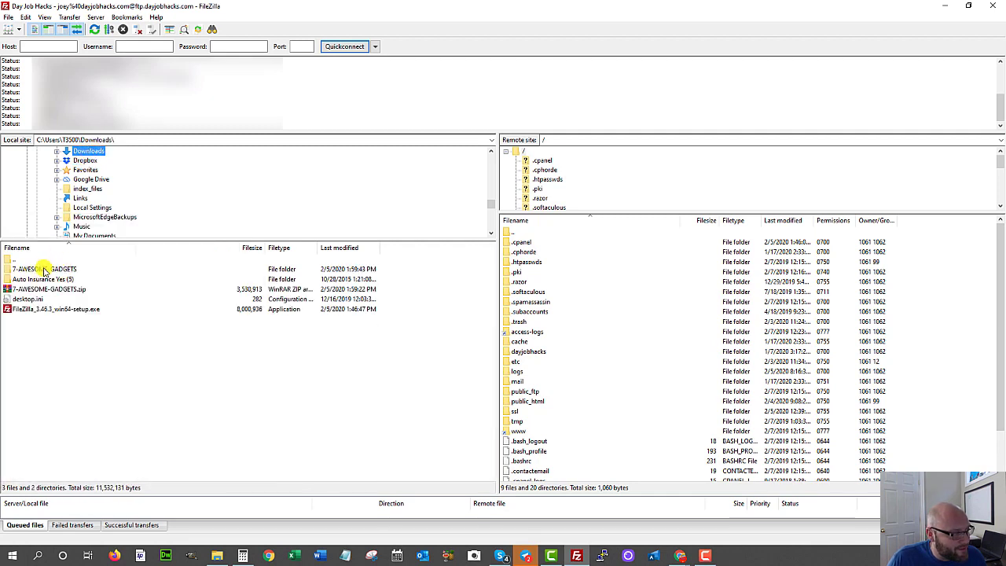
double_click(44, 270)
double_click(44, 270)
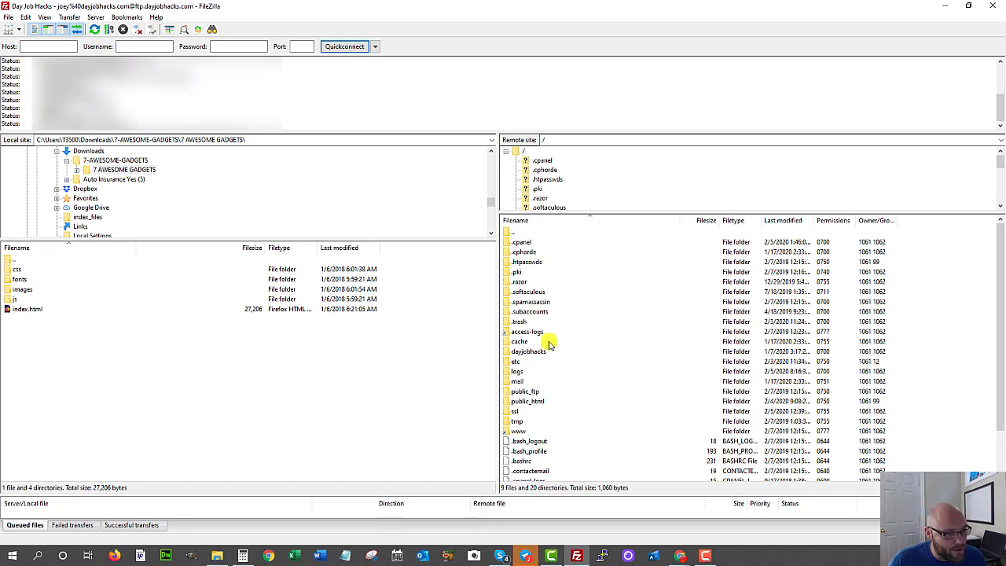
Step: Create a directory called 7gadgets inside public_html on the remote site
double_click(509, 404)
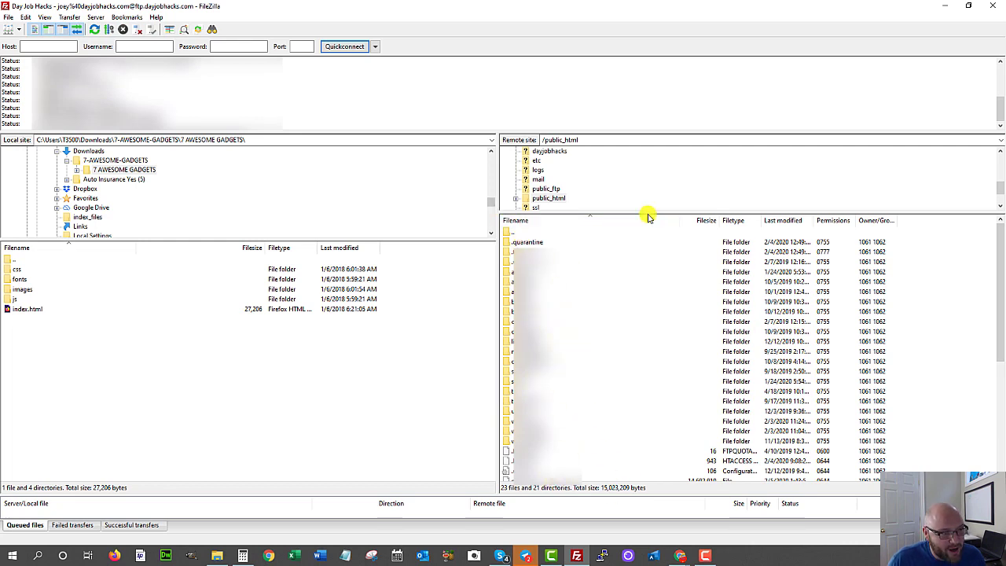
right_click(661, 234)
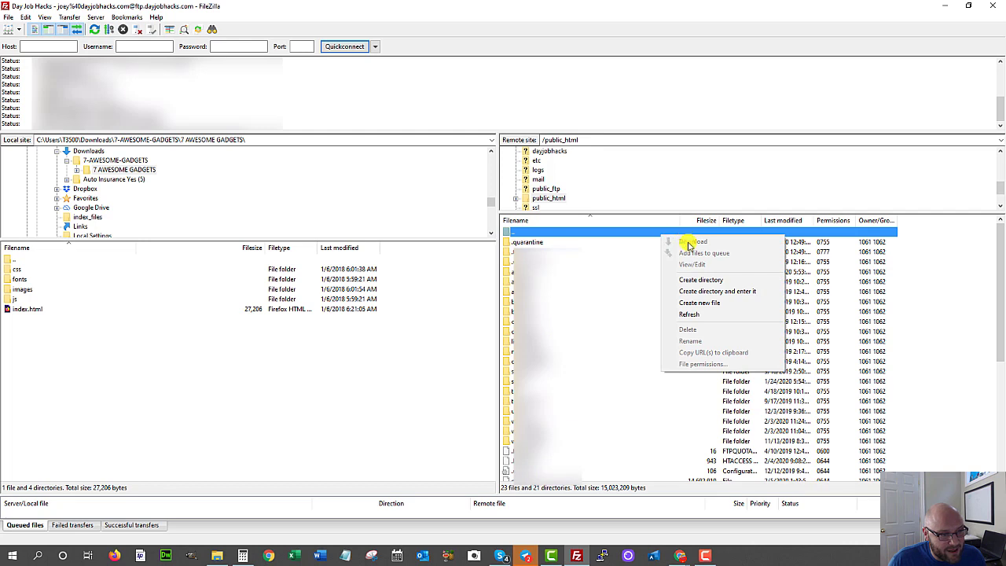
left_click(695, 281)
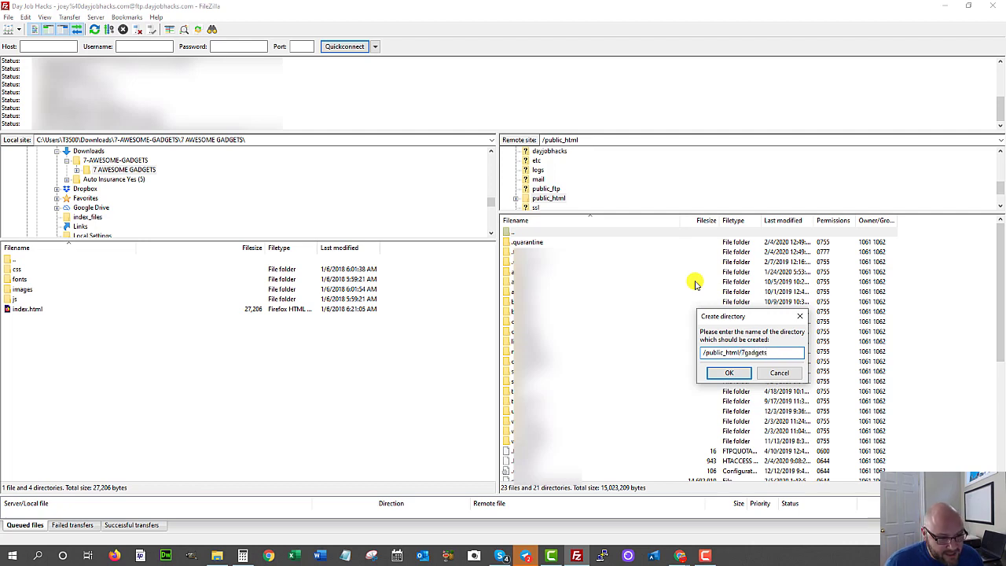
left_click(719, 372)
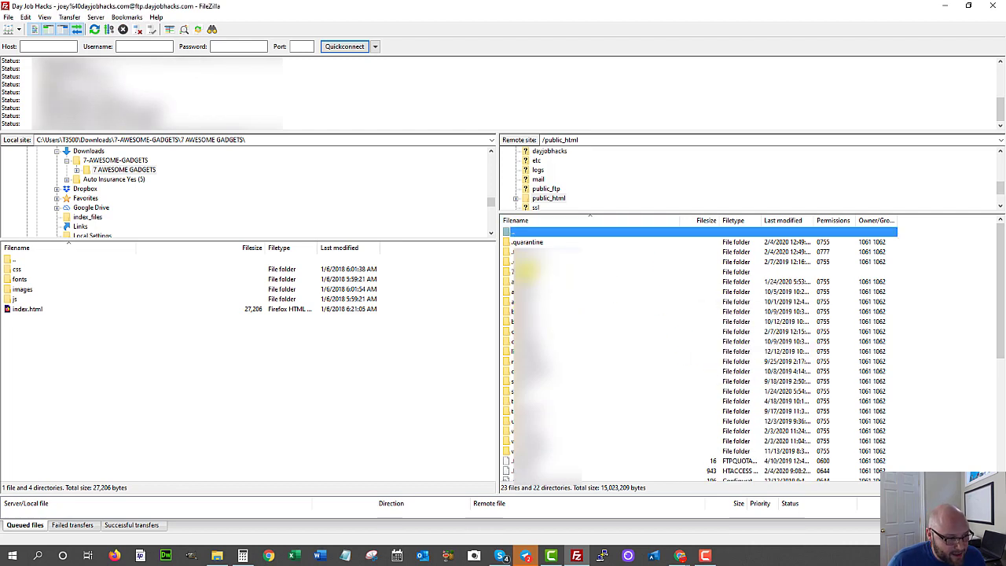
Step: Upload the css, fonts, images and js folders and index.html into the remote 7gadgets directory
left_click(546, 271)
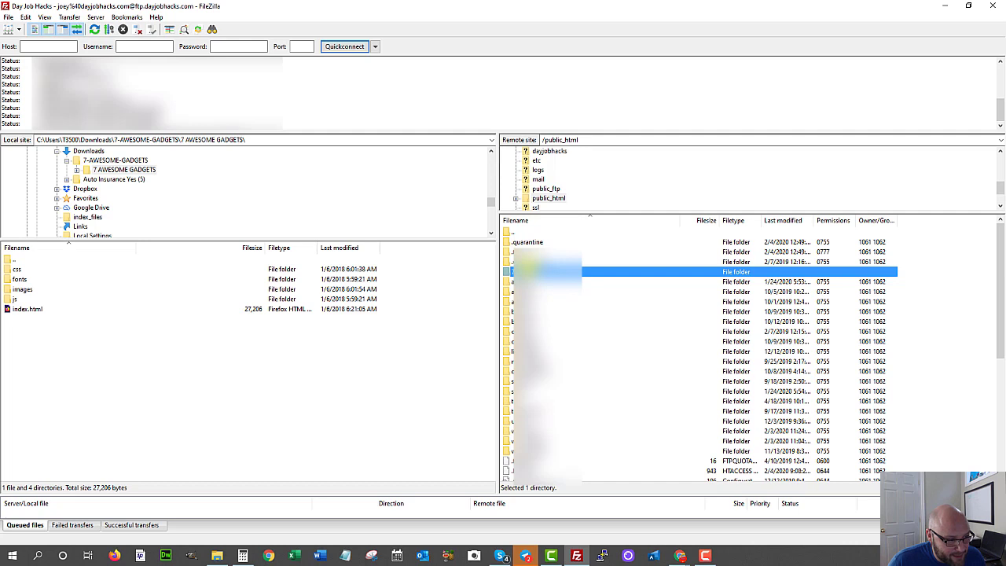
double_click(527, 271)
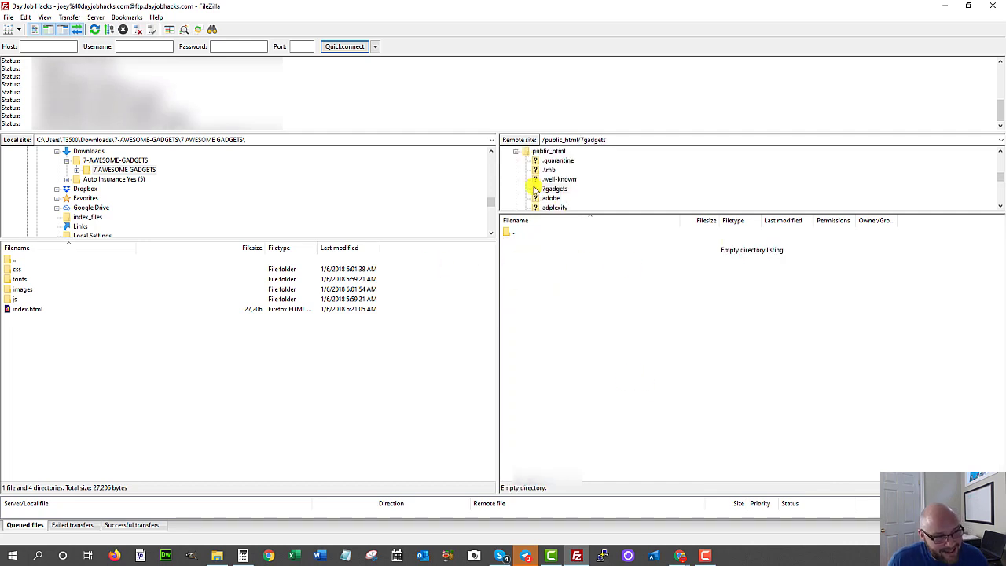
left_click(43, 269)
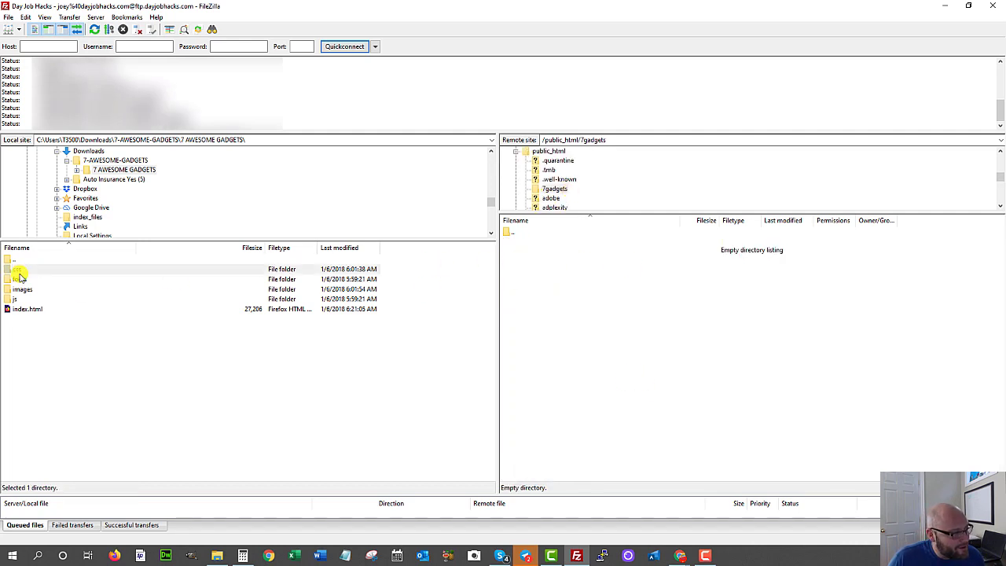
left_click(29, 313, "shift")
left_click_drag(43, 290, 583, 277)
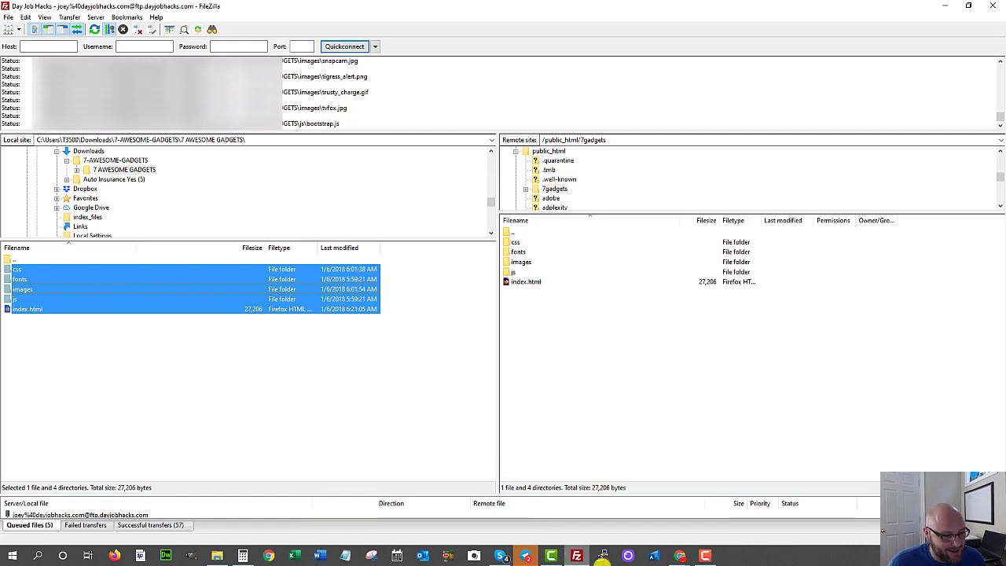
Step: Switch to Chrome, open dayjobhacks.com/7gadgets in a new tab and check the page's headline and introduction
mouse_move(680, 555)
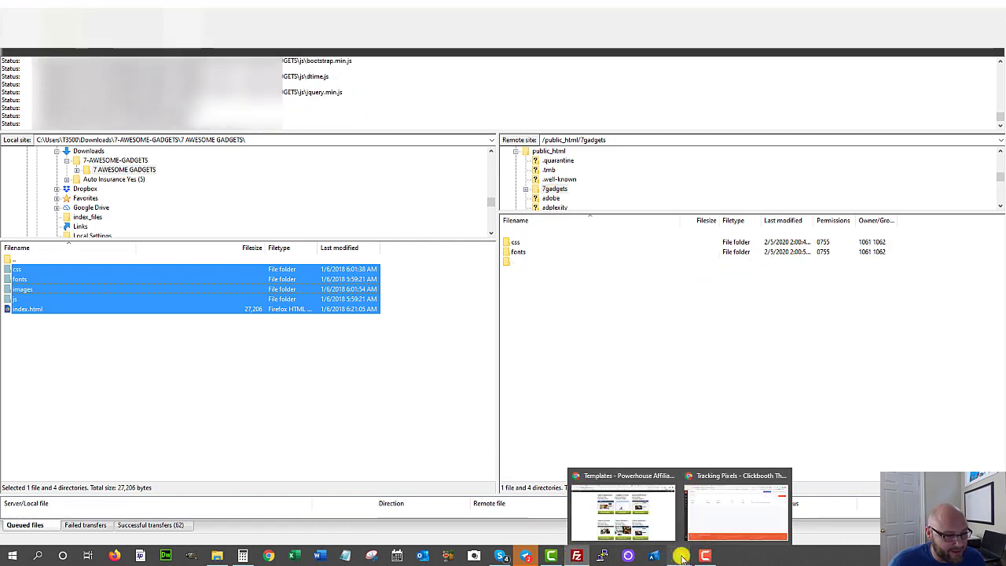
left_click(638, 509)
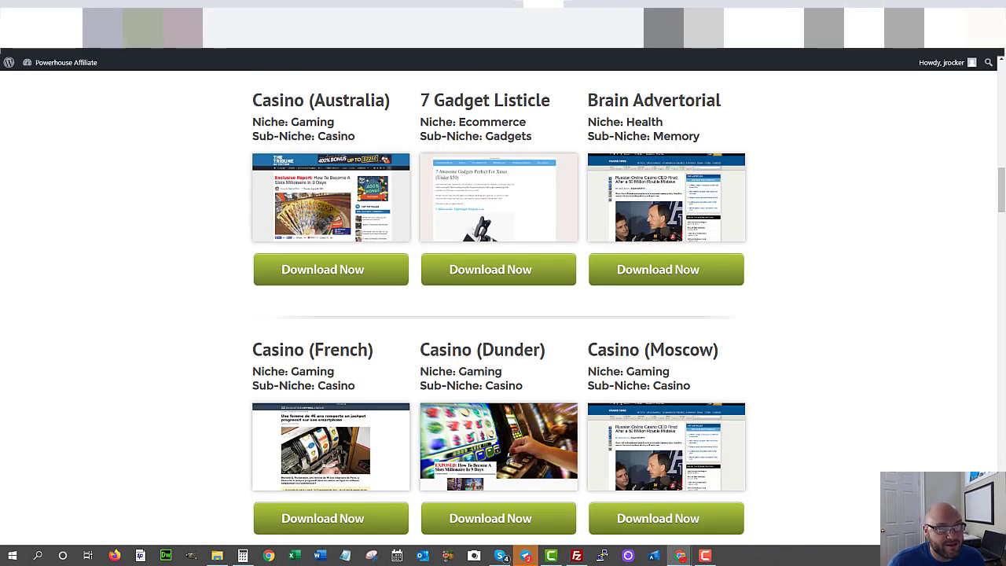
key("ctrl+t")
type("dayjob")
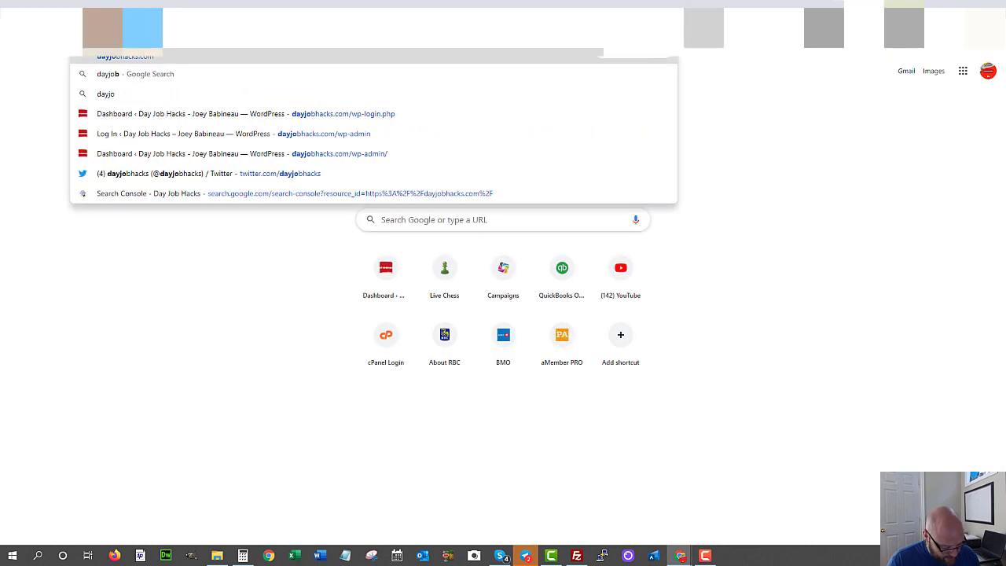
type("hacks.com/")
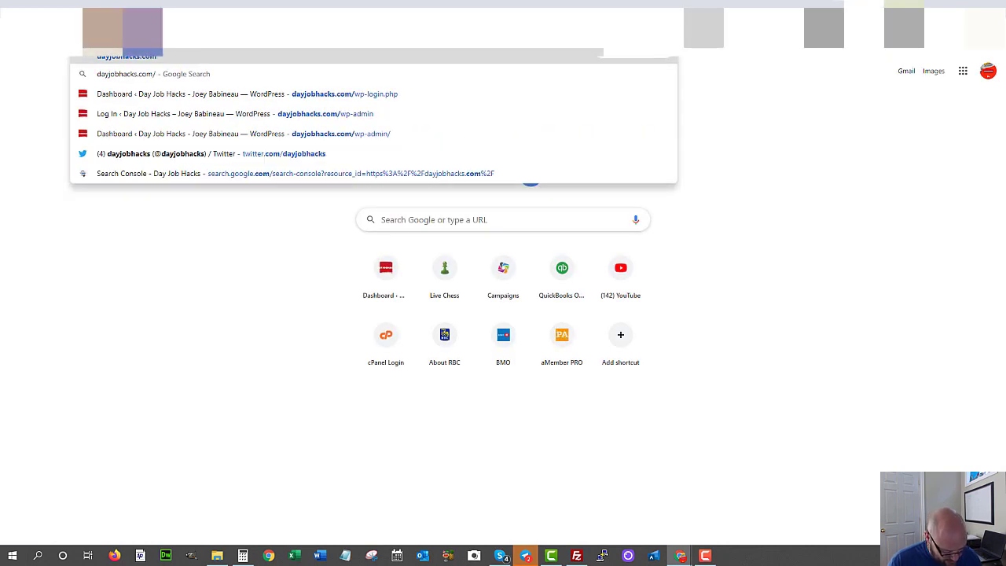
type("7gadgets")
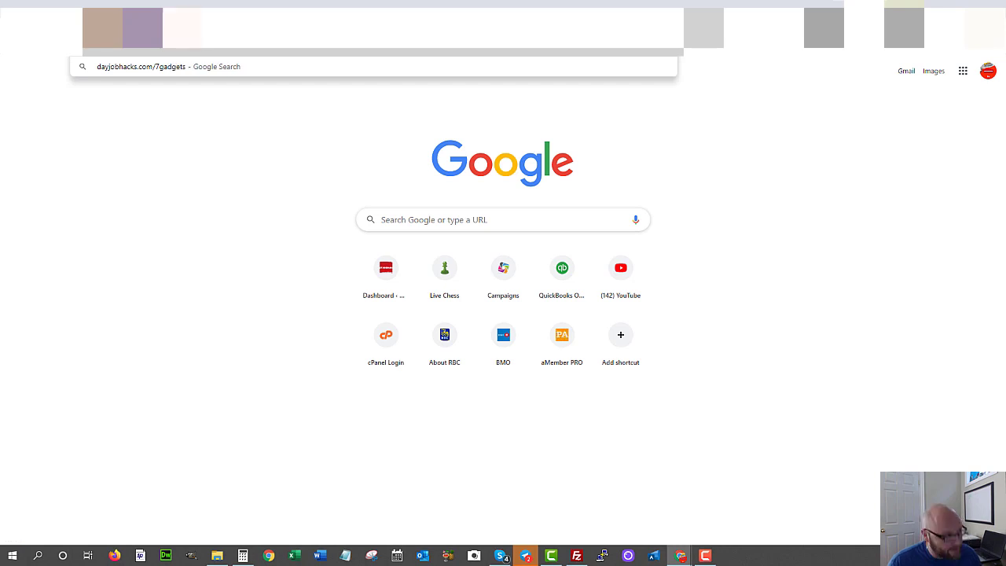
key("Return")
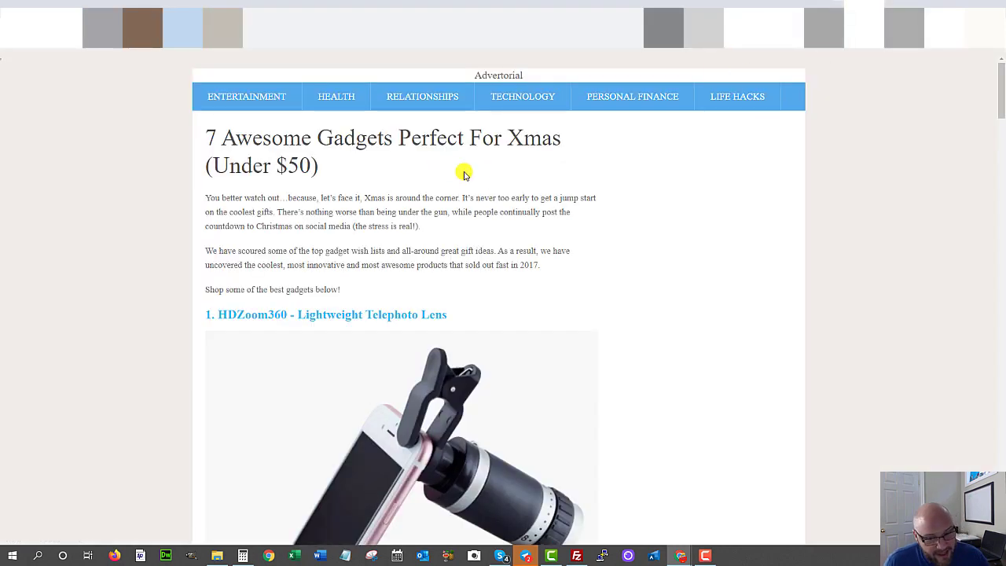
left_click_drag(283, 139, 339, 276)
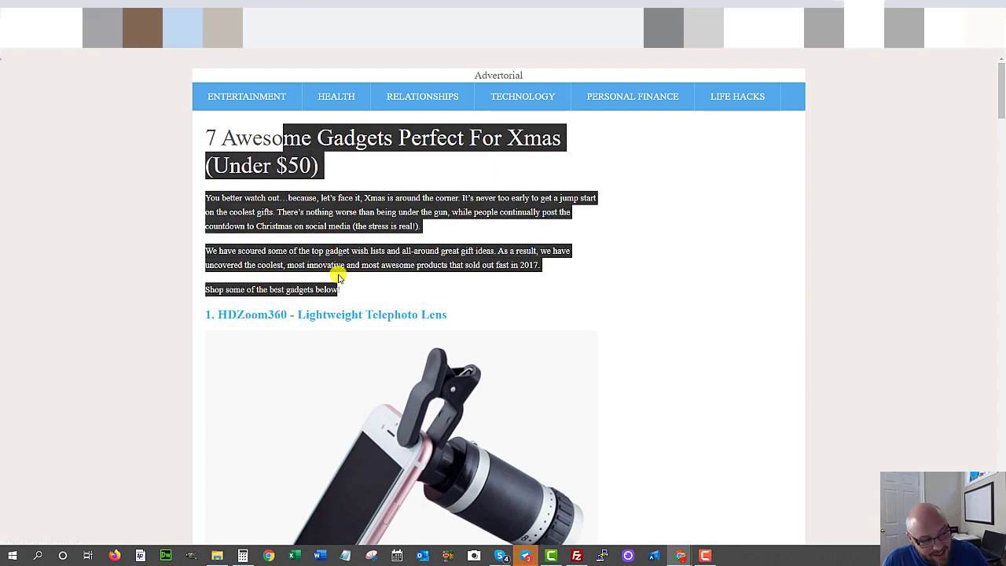
left_click(296, 274)
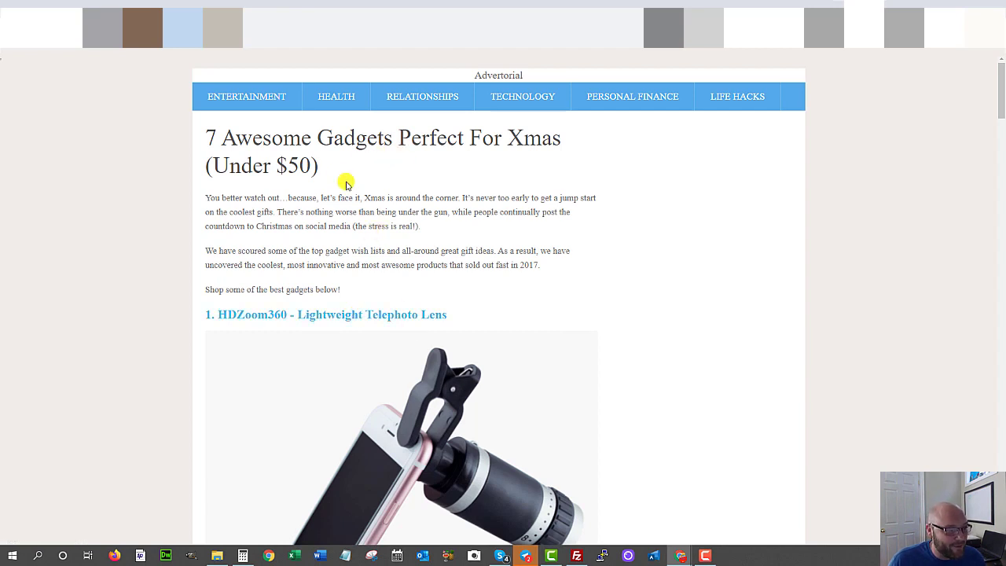
left_click_drag(342, 192, 299, 287)
left_click(297, 286)
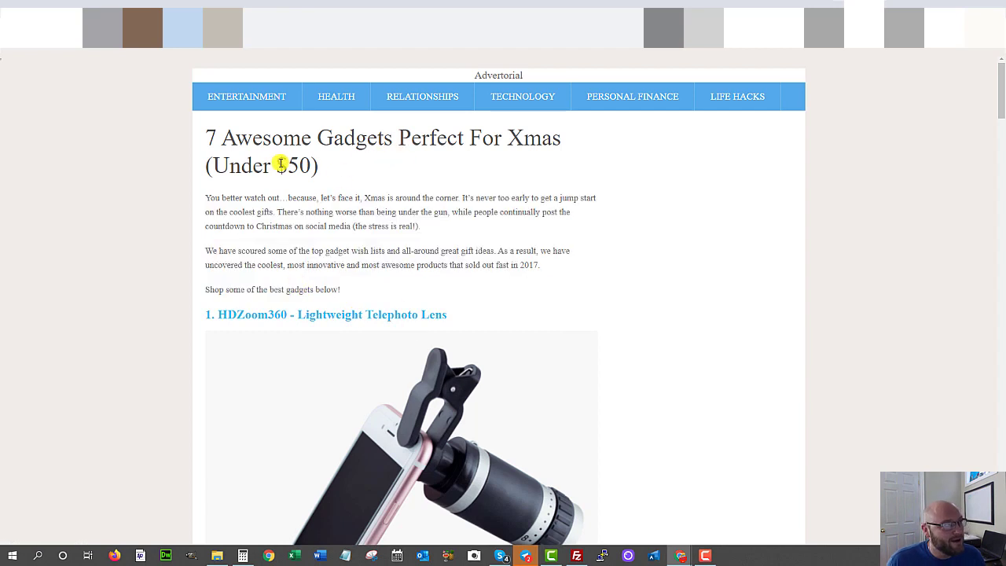
Step: Return to the cPanel home page, open File Manager and go to the public_html/7gadgets folder
key("ctrl+Tab")
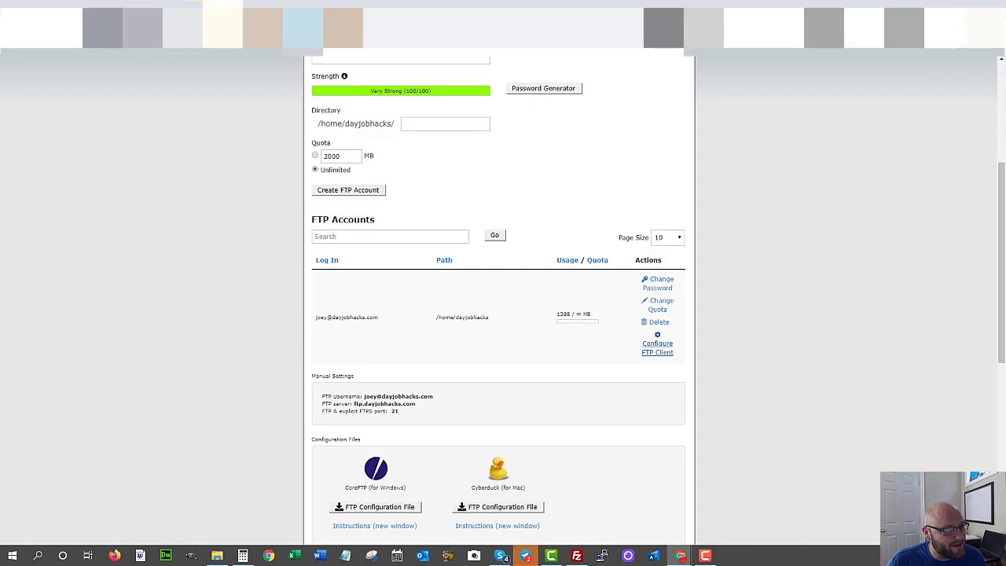
scroll(397, 314, "up", 3)
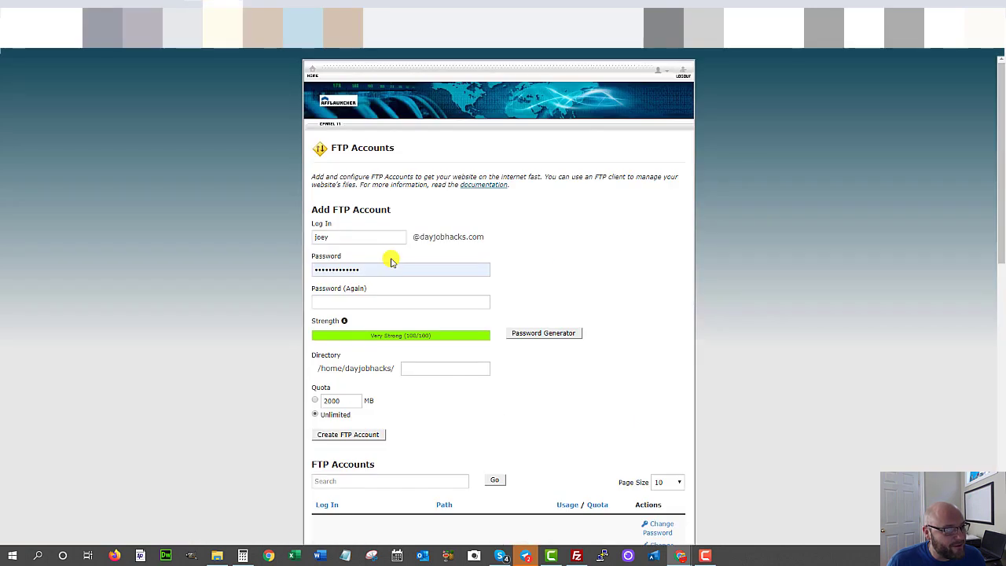
left_click(315, 77)
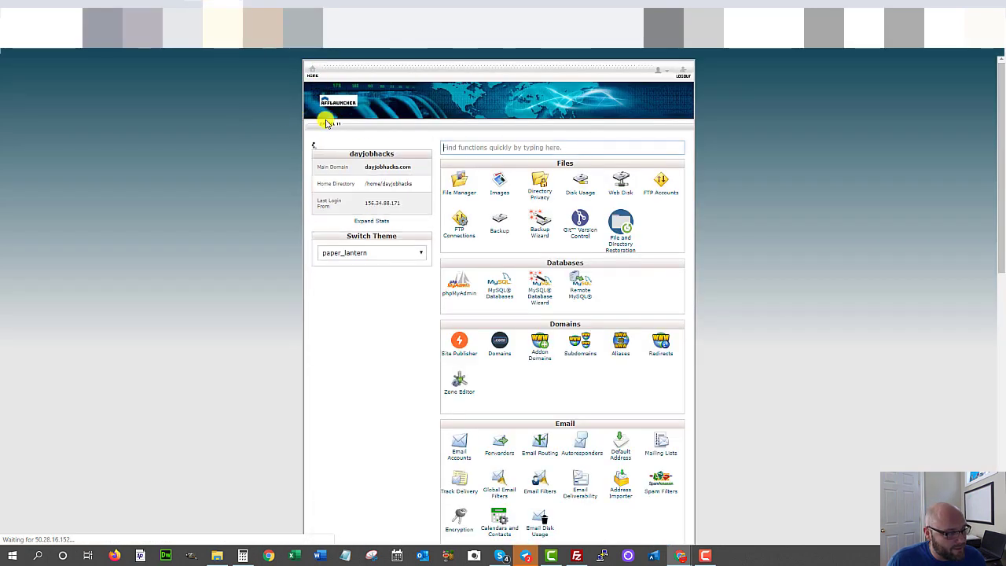
left_click(460, 189)
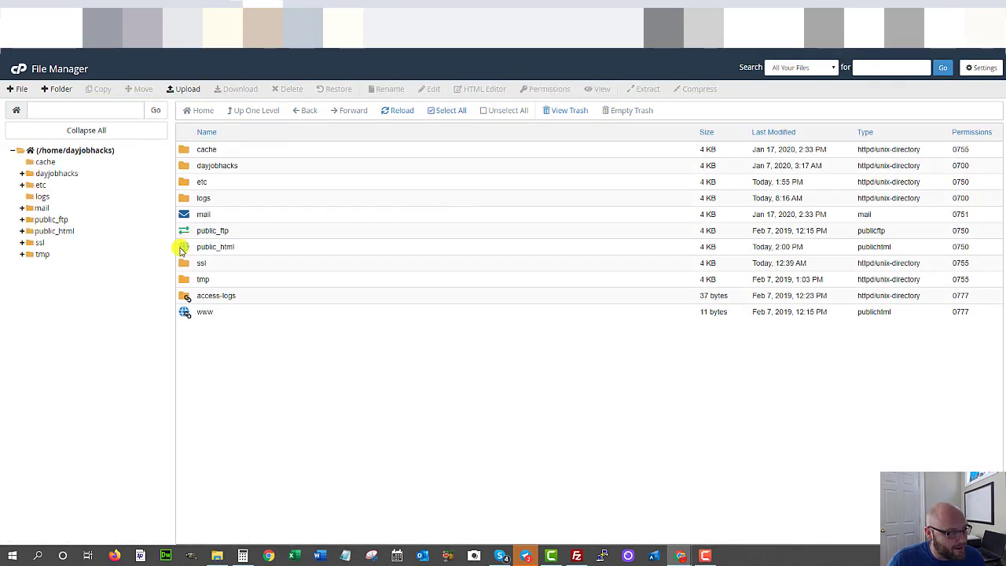
double_click(182, 248)
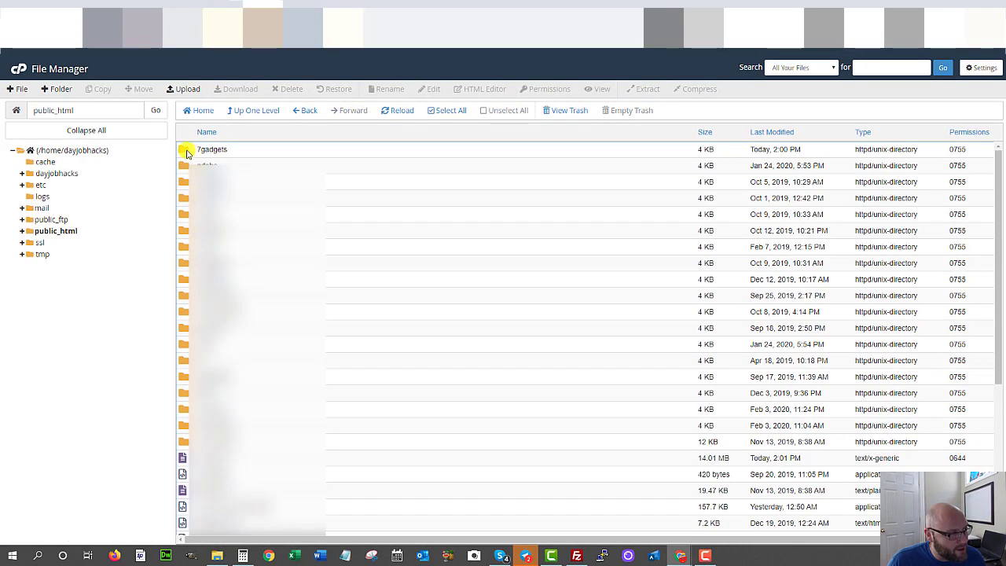
double_click(184, 151)
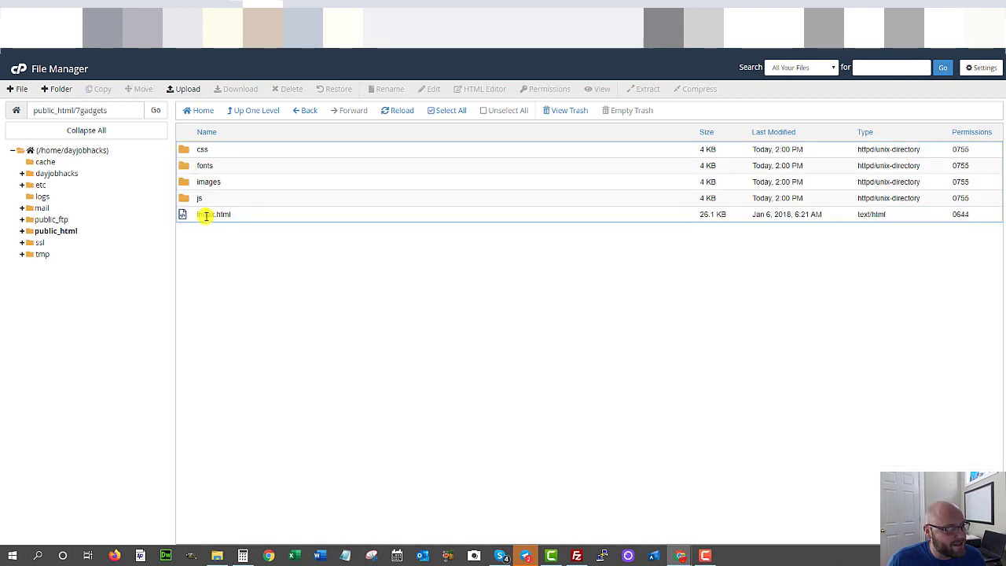
Step: Open index.html from the 7gadgets folder in the code editor
left_click(185, 218)
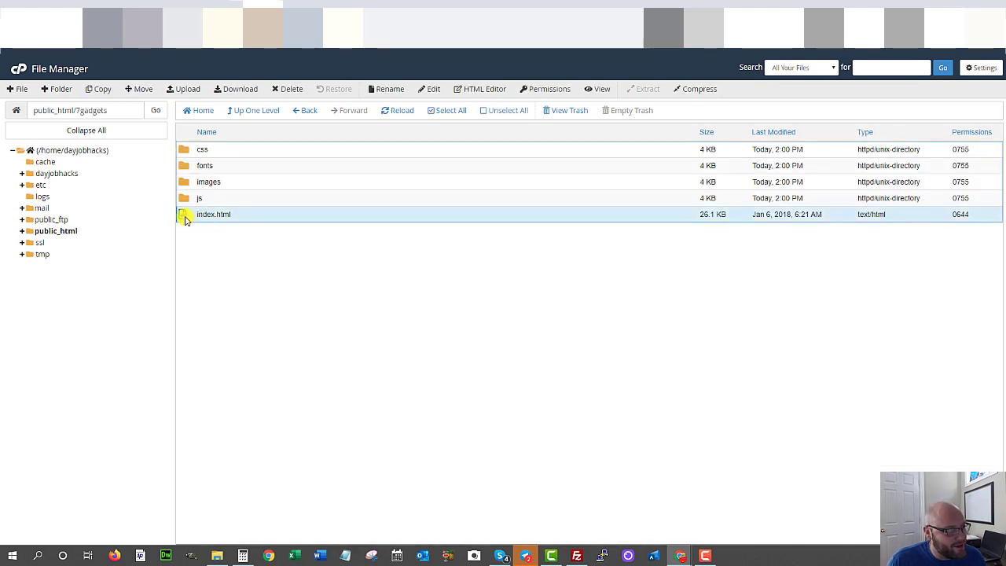
left_click(433, 88)
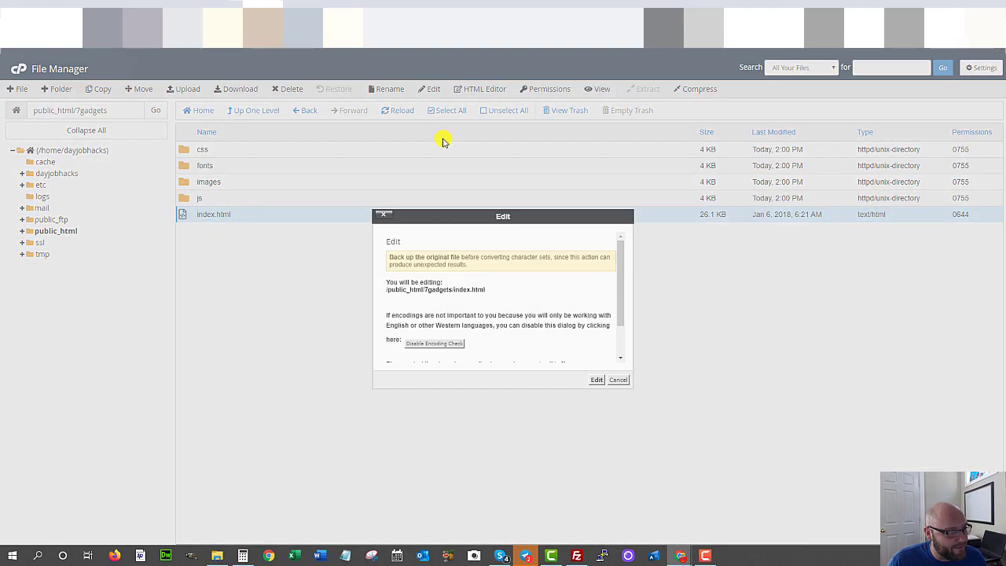
left_click(597, 379)
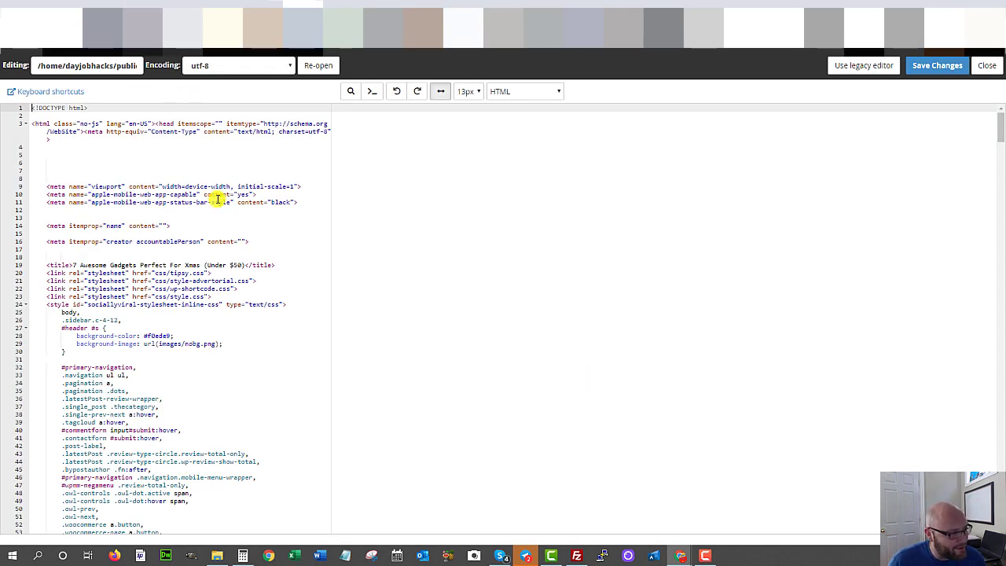
Step: Find the first gadget's description in the code and highlight the <a href="#" of its second HDZOOM360 link
scroll(182, 197, "down", 3)
scroll(182, 197, "down", 20)
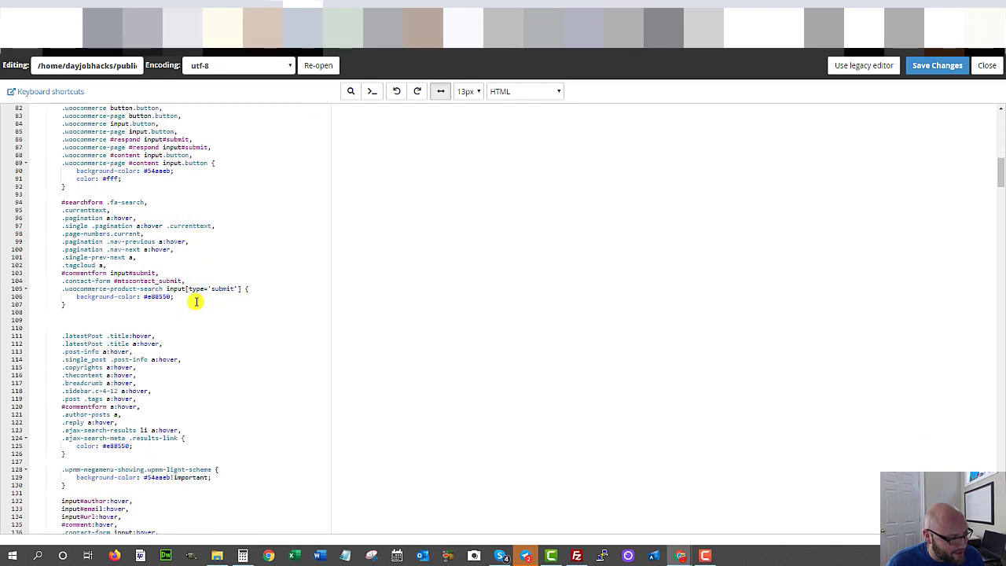
scroll(196, 302, "down", 20)
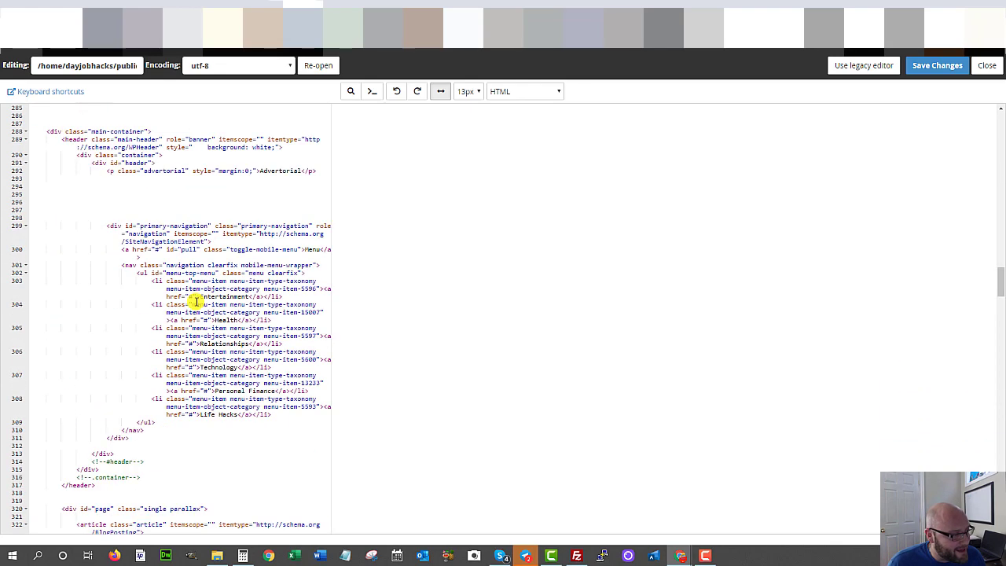
scroll(197, 302, "down", 7)
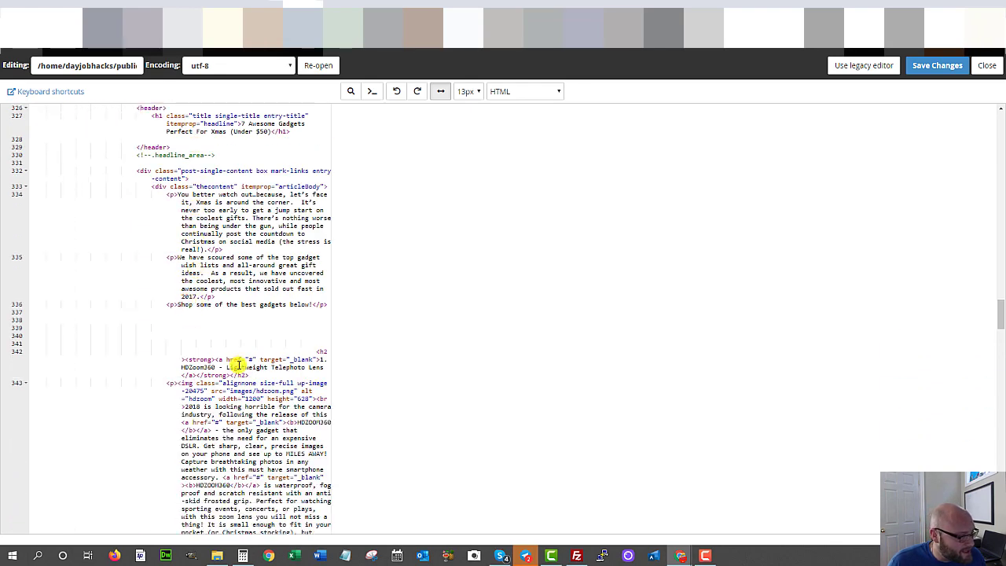
scroll(238, 363, "down", 3)
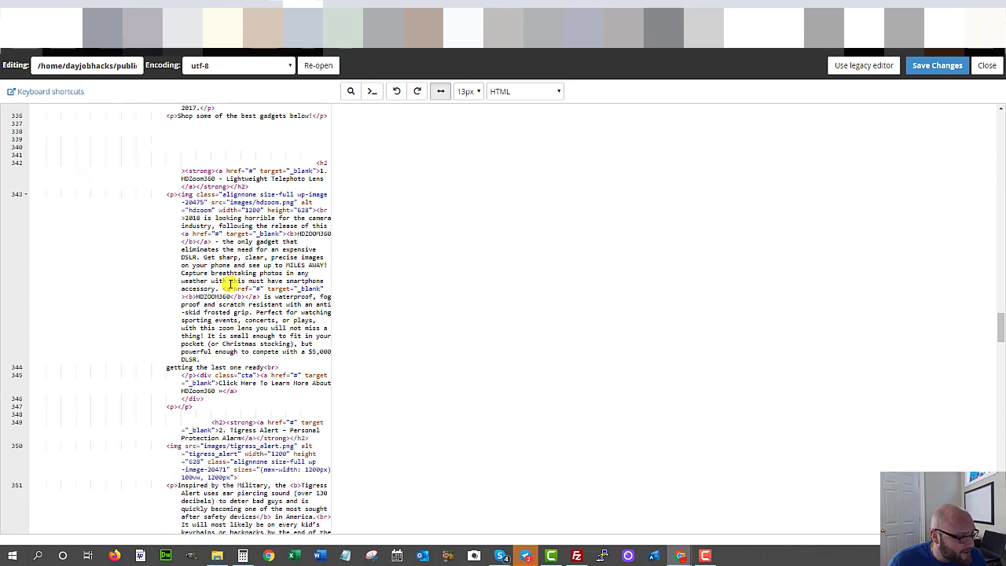
left_click_drag(223, 288, 265, 289)
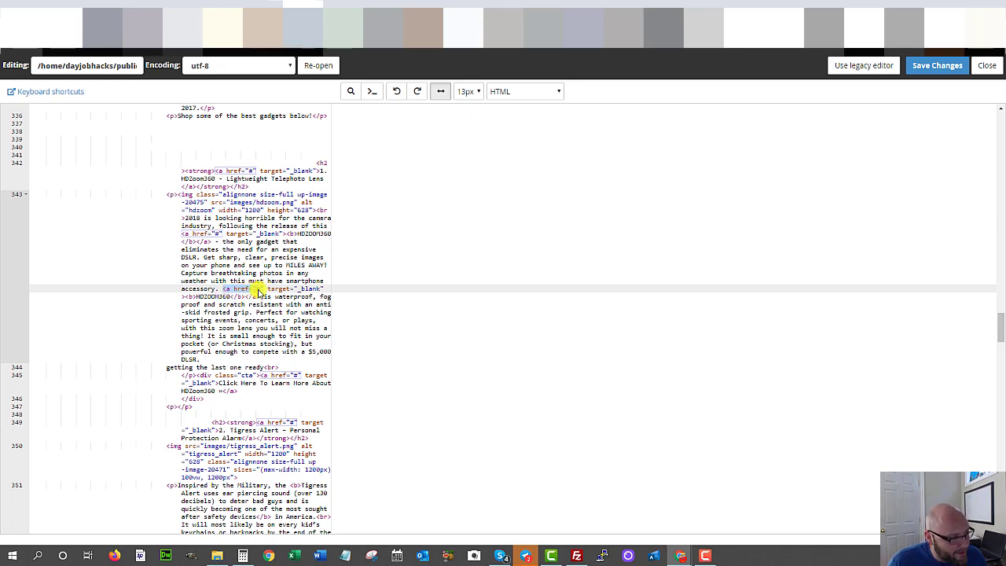
left_click(256, 289)
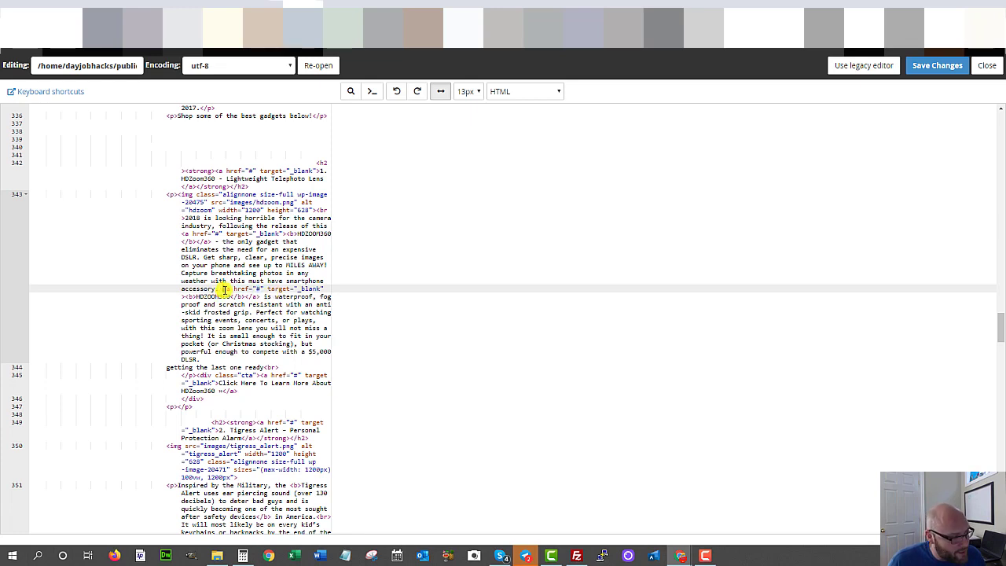
left_click_drag(223, 290, 267, 288)
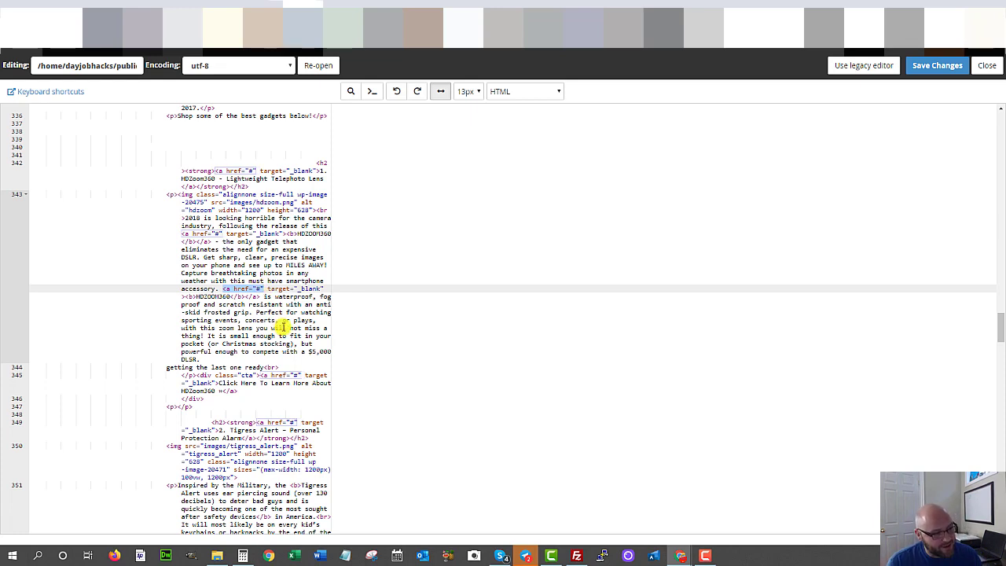
left_click(253, 289)
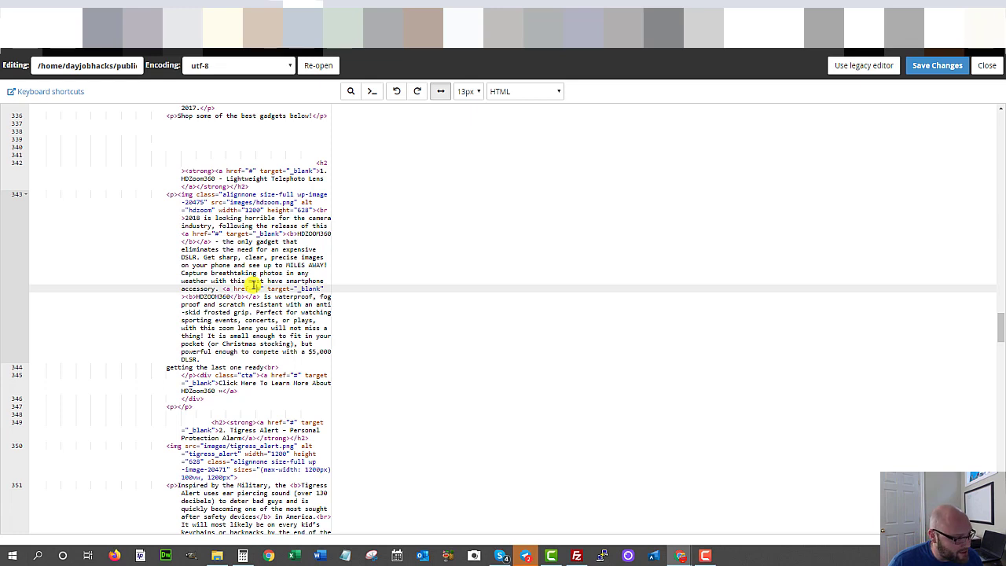
key("BackSpace")
type("https://")
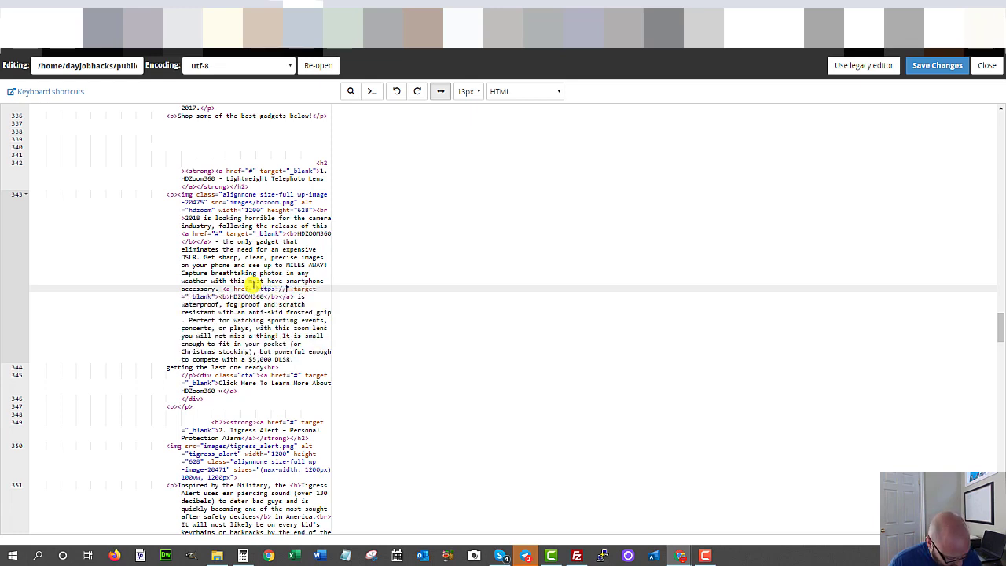
type("domain.com")
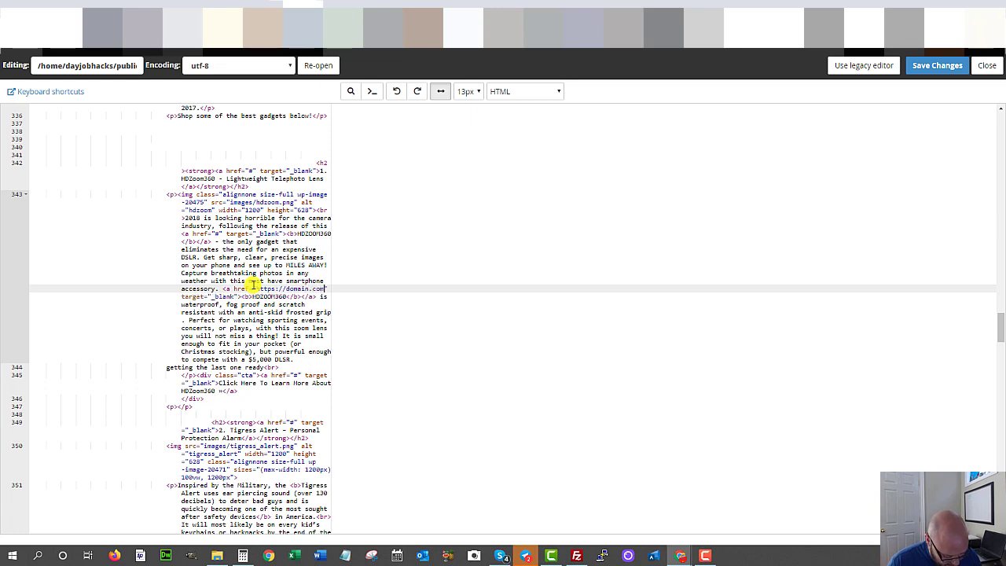
type("/flashlight")
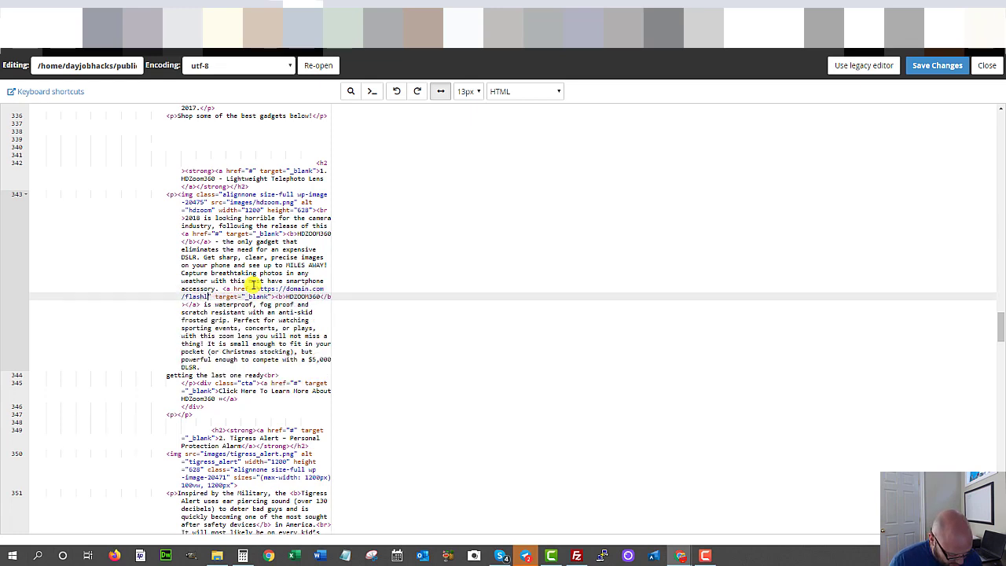
type("?AFFILIATE")
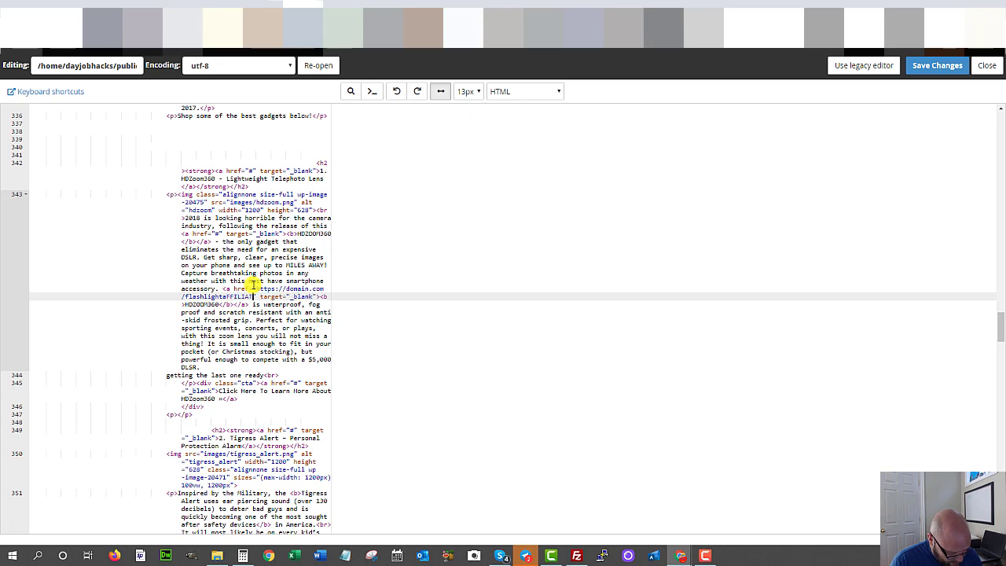
type("LINK")
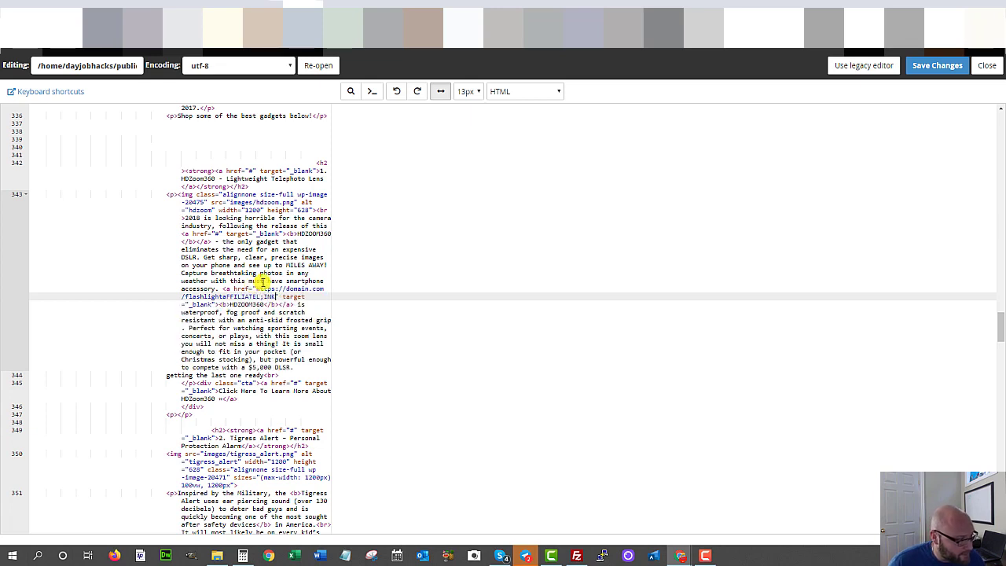
left_click(227, 296)
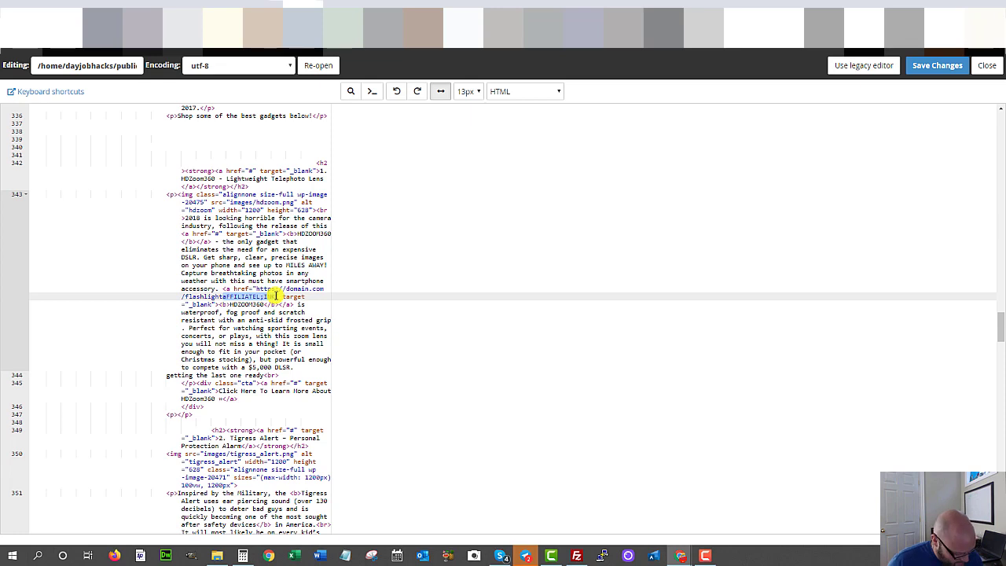
key("BackSpace")
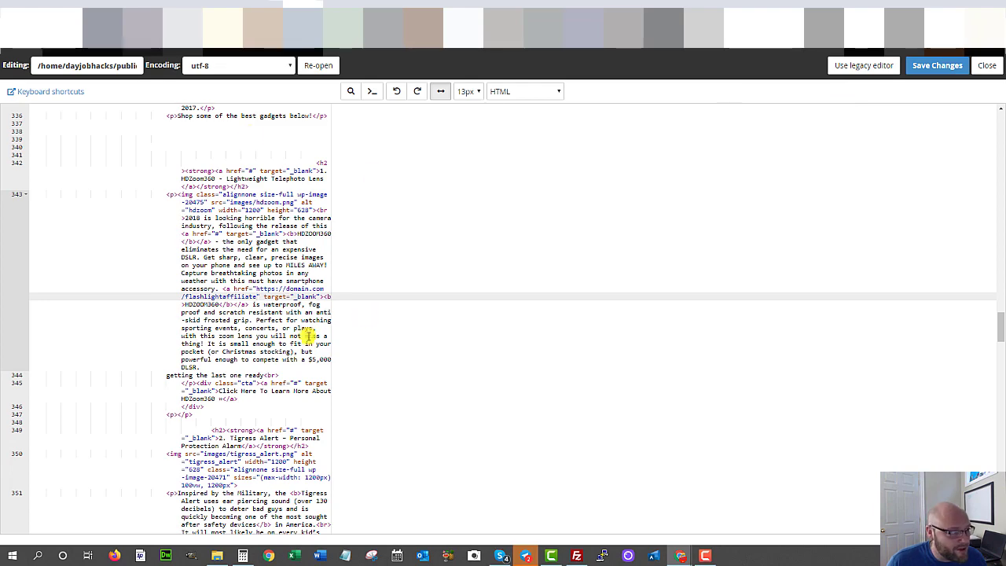
left_click(932, 67)
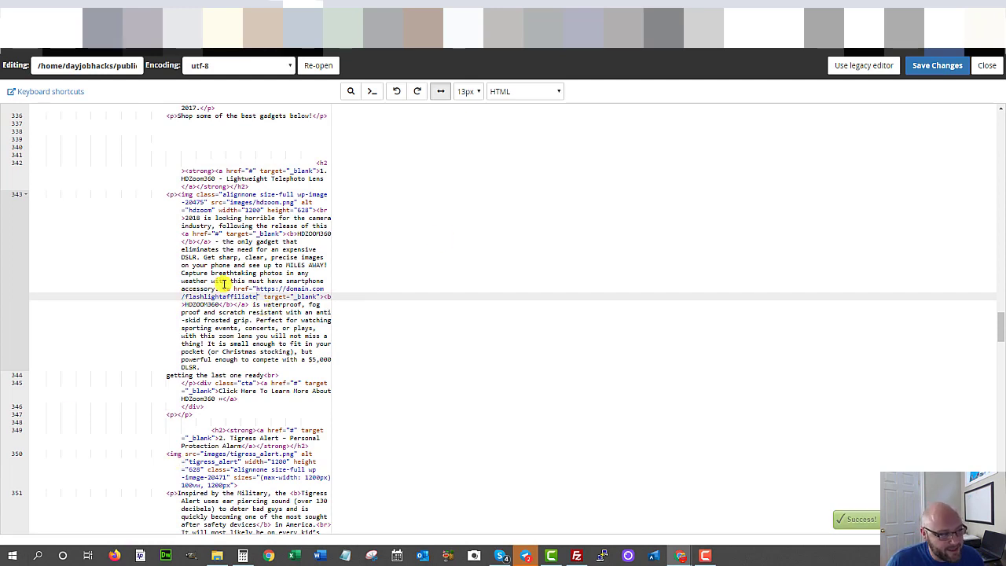
Step: Highlight the new link address and look over the code down to the Tigress Alert section
left_click_drag(256, 289, 256, 297)
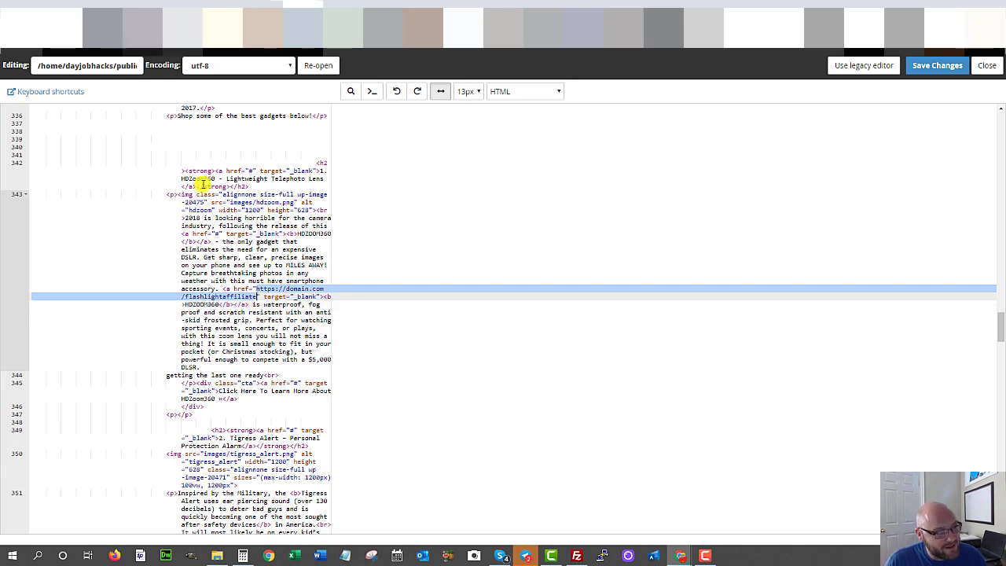
scroll(229, 326, "down", 2)
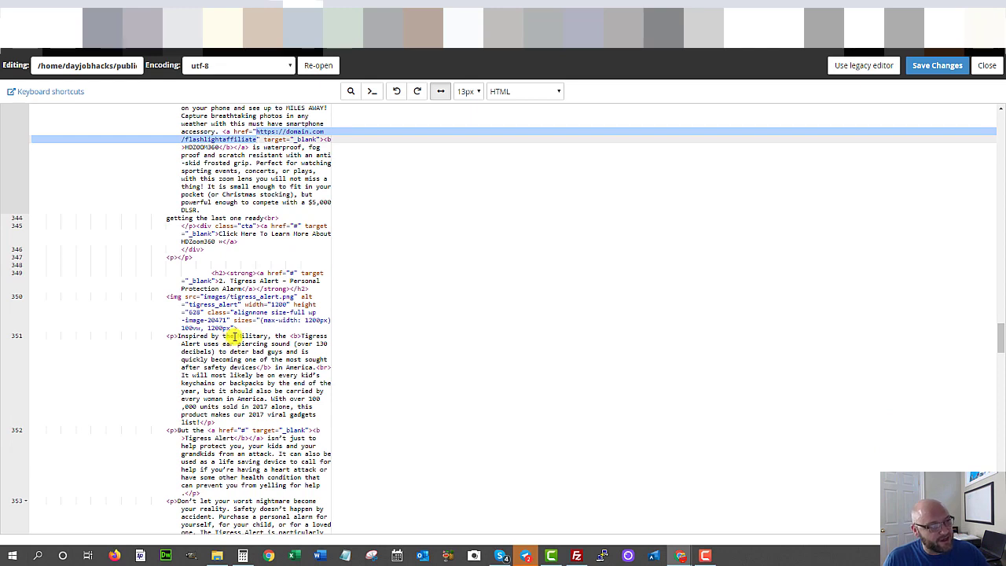
scroll(230, 338, "up", 2)
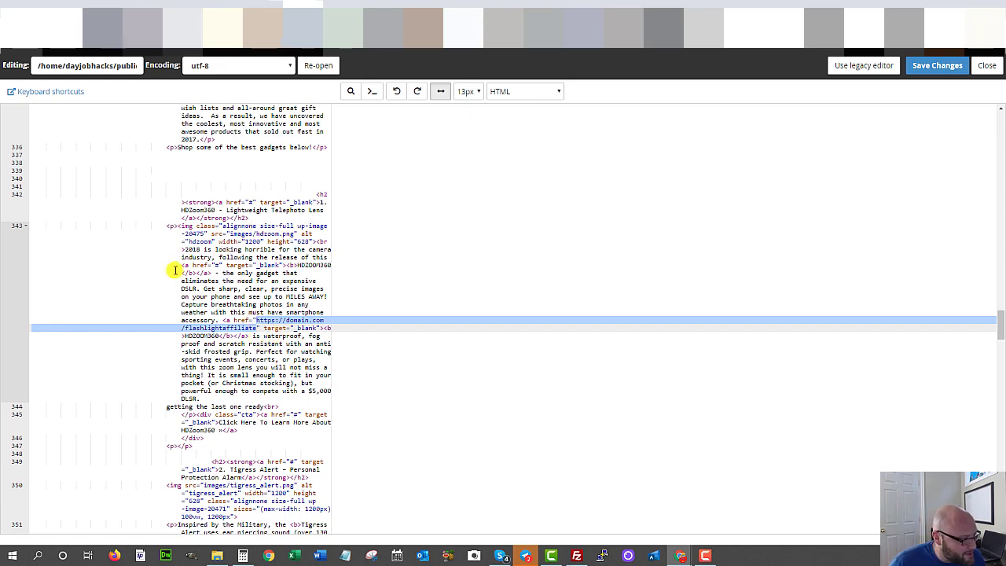
left_click_drag(180, 267, 224, 265)
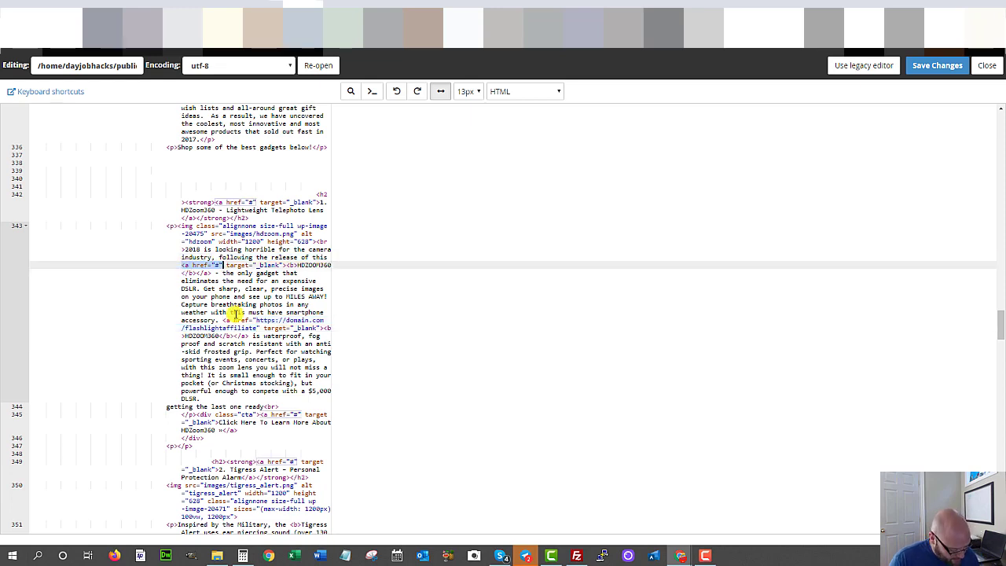
key("ctrl+h")
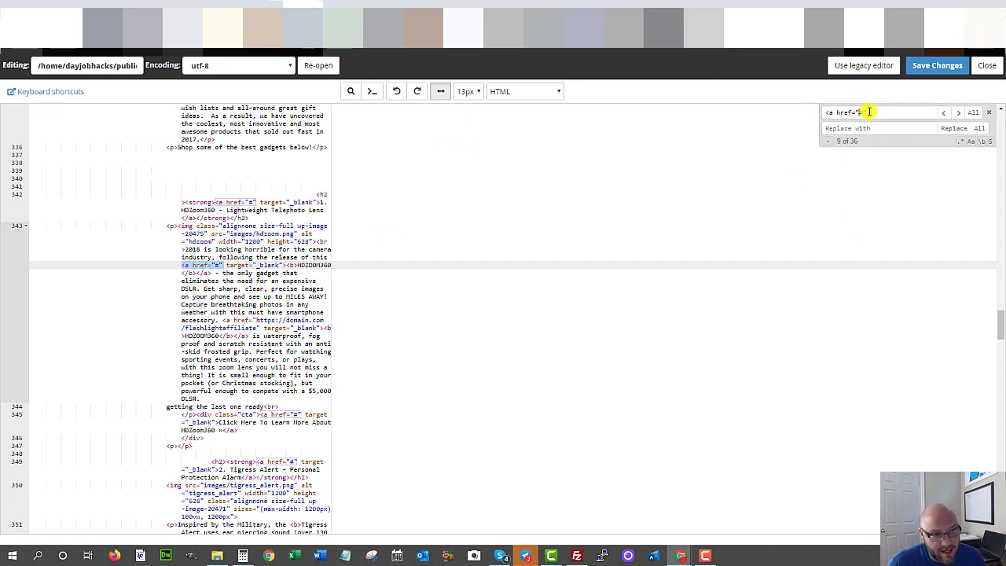
left_click_drag(869, 112, 826, 112)
right_click(837, 113)
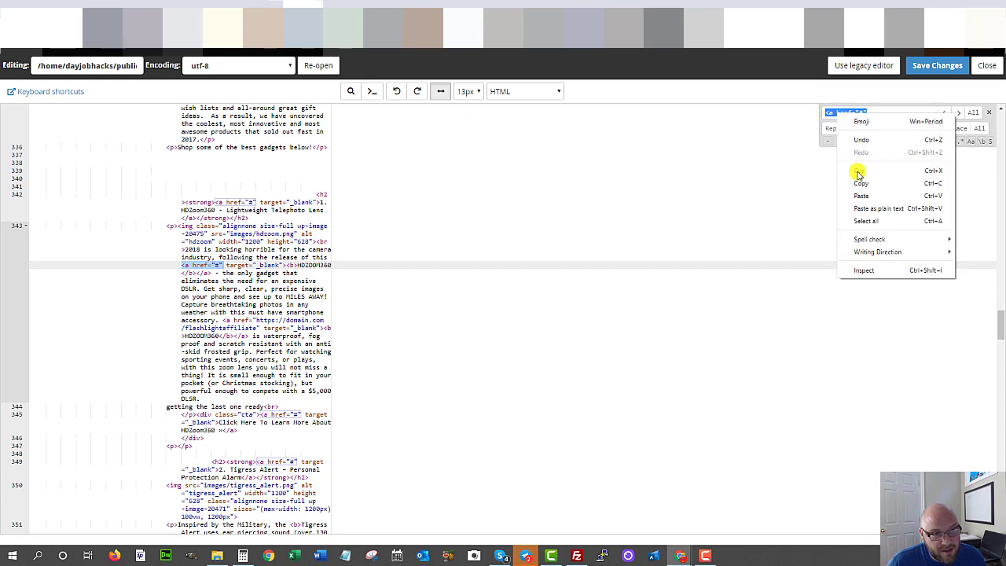
left_click(854, 175)
right_click(839, 132)
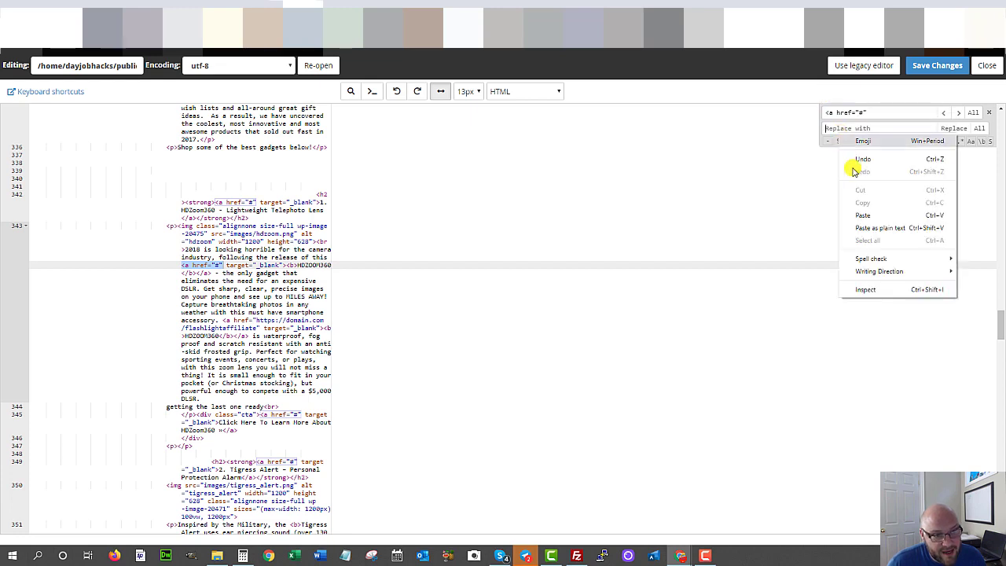
left_click(867, 214)
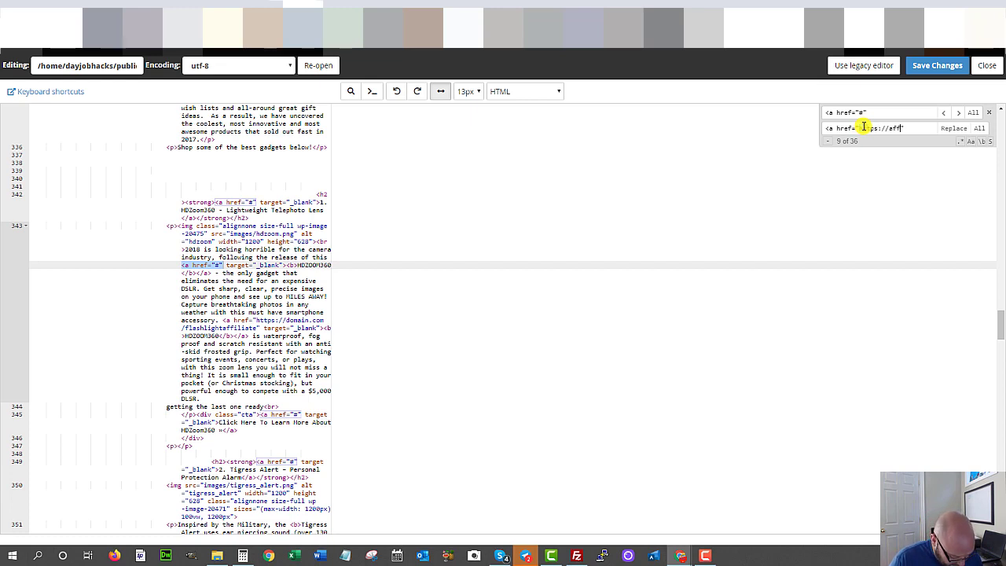
type("link.com")
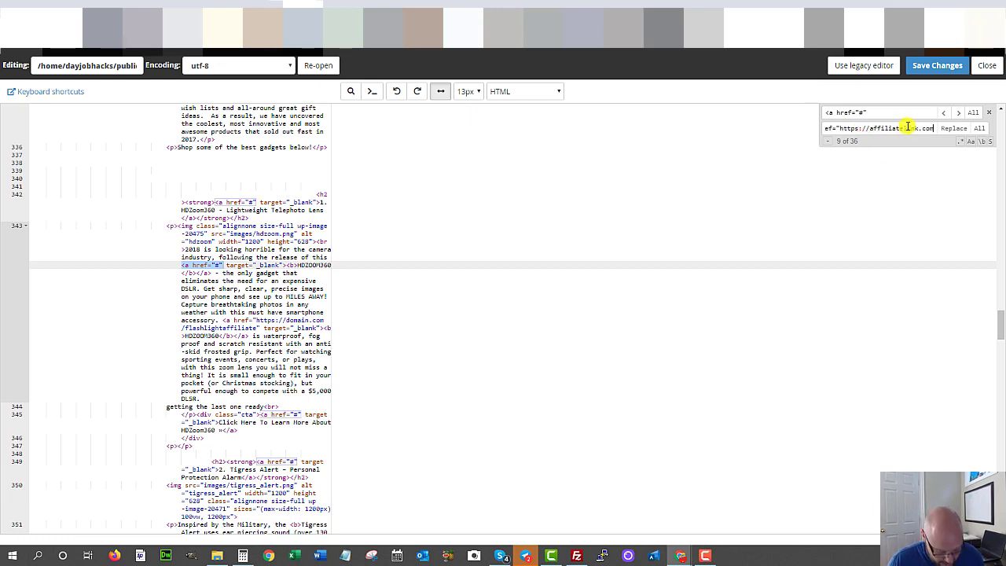
type("\"")
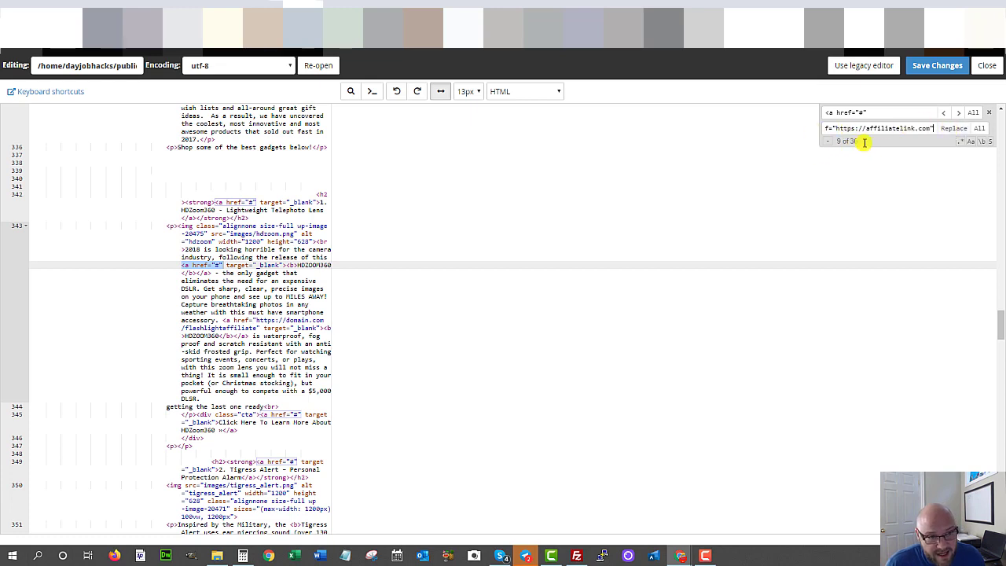
left_click_drag(860, 133, 869, 108)
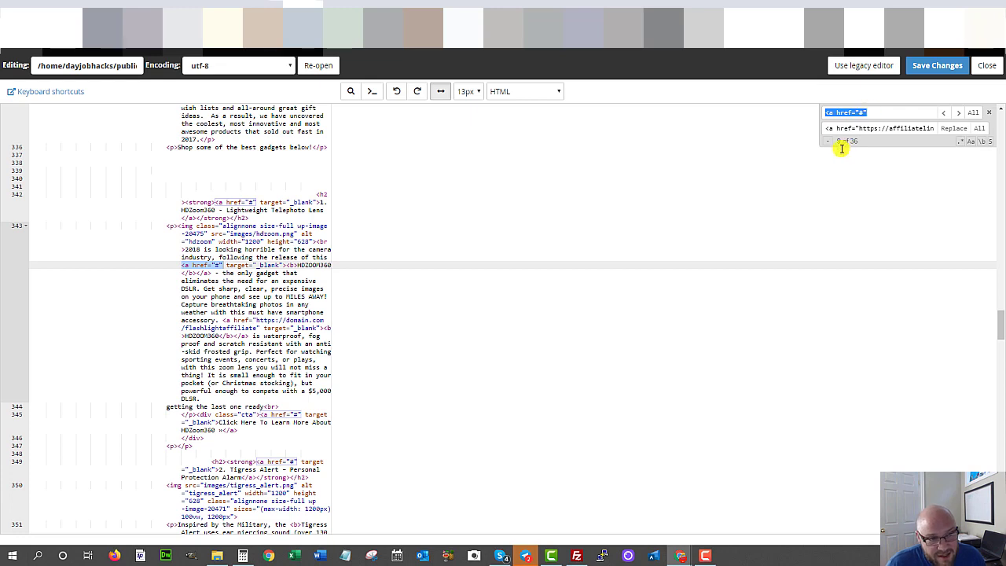
left_click(952, 131)
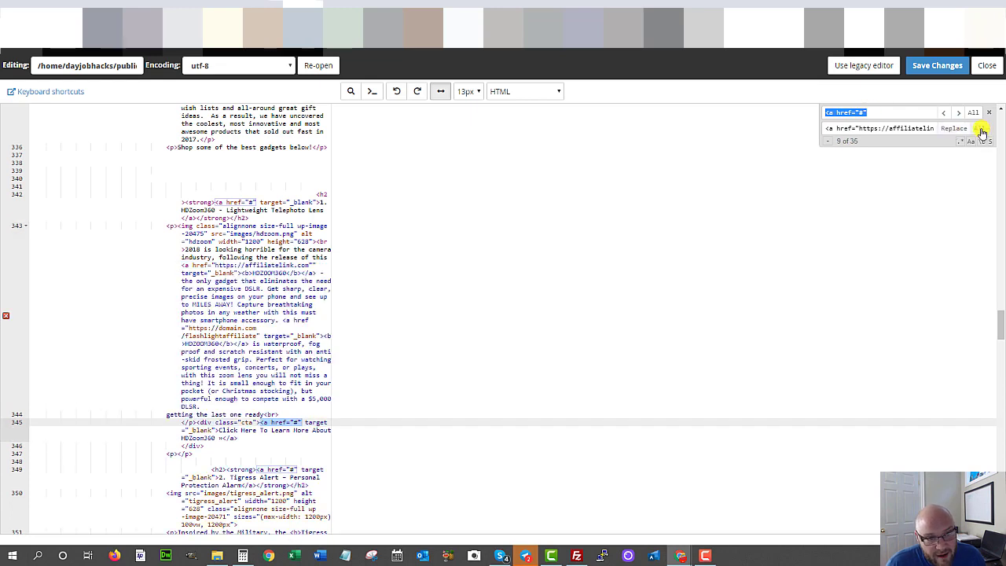
left_click(980, 130)
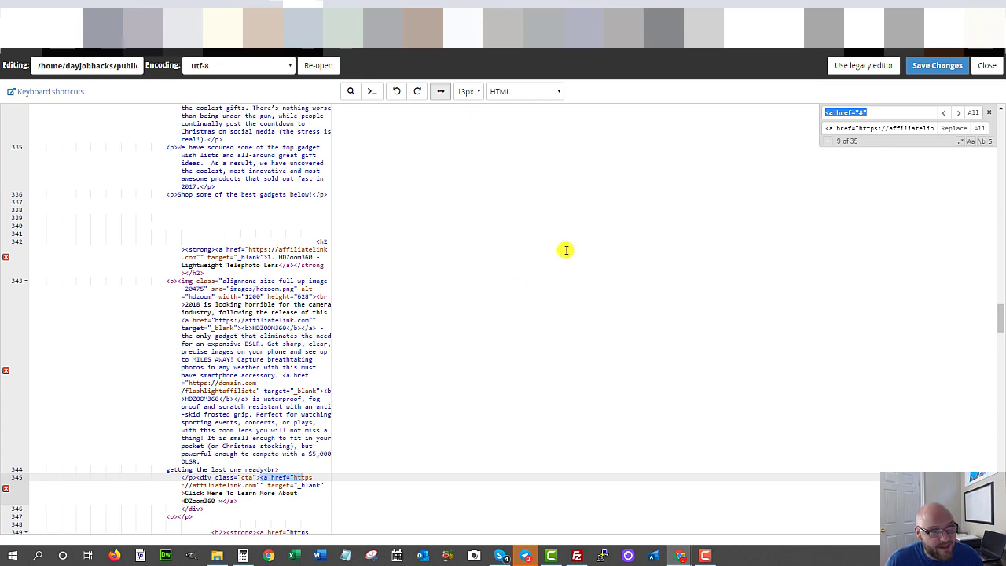
left_click(951, 127)
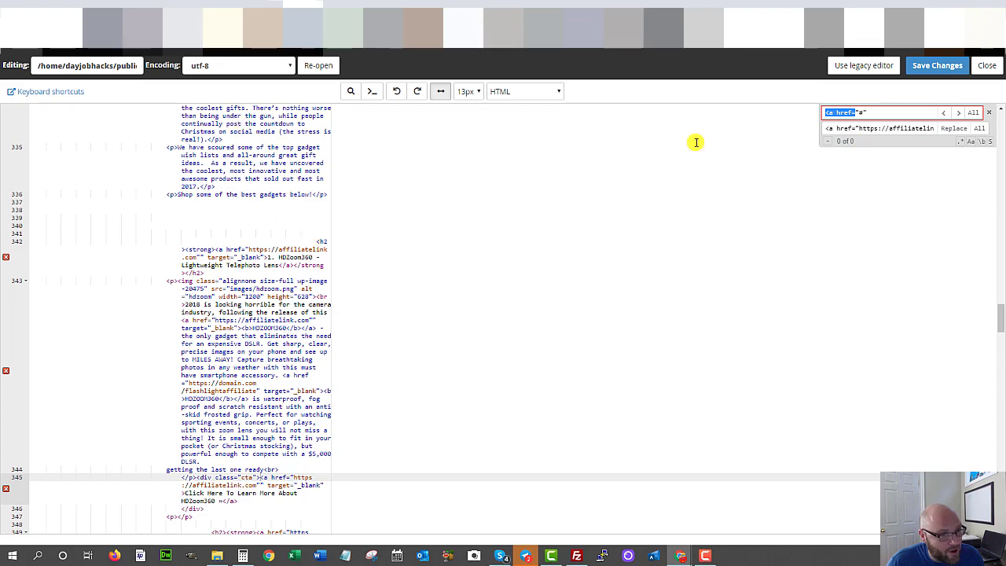
scroll(283, 314, "down", 3)
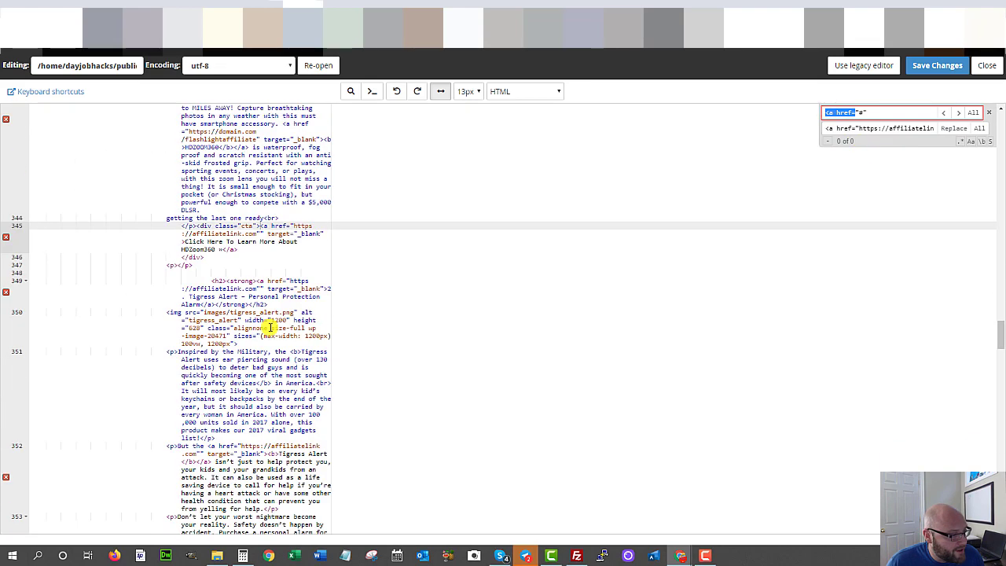
scroll(268, 326, "down", 6)
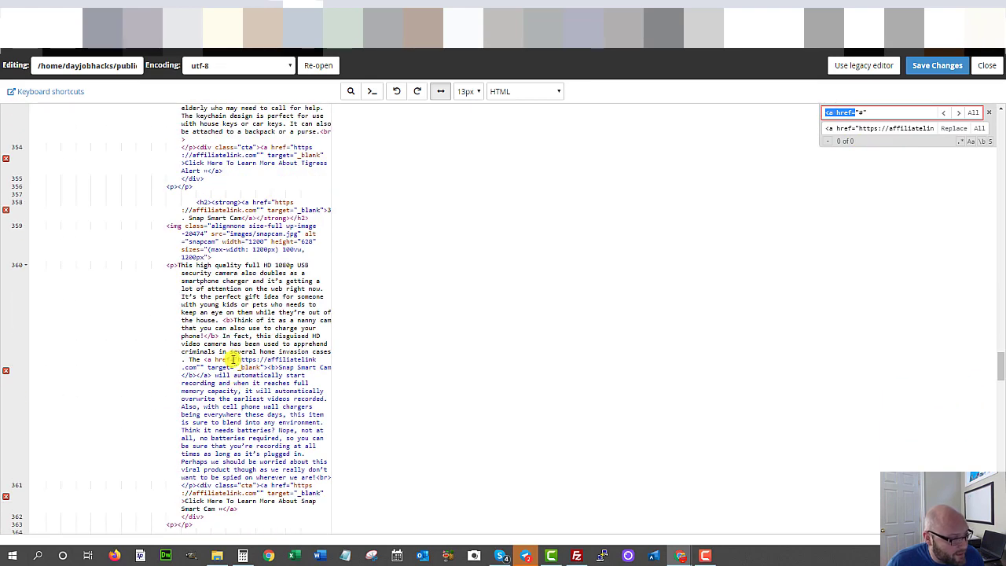
Step: Find the doubled quotation mark ending the Snap Smart Cam link and replace every com"" in the file with com"
left_click_drag(237, 359, 204, 369)
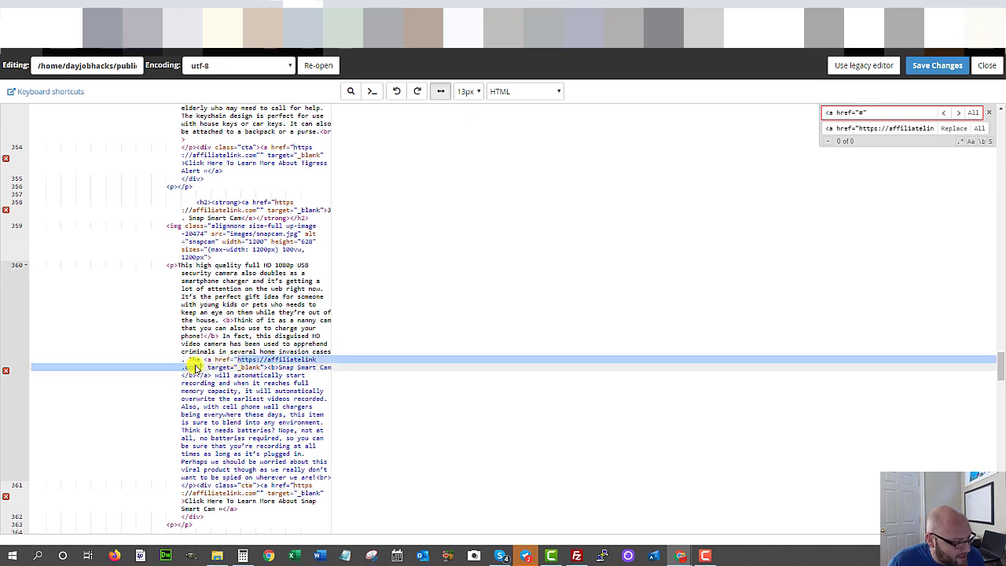
left_click(196, 365)
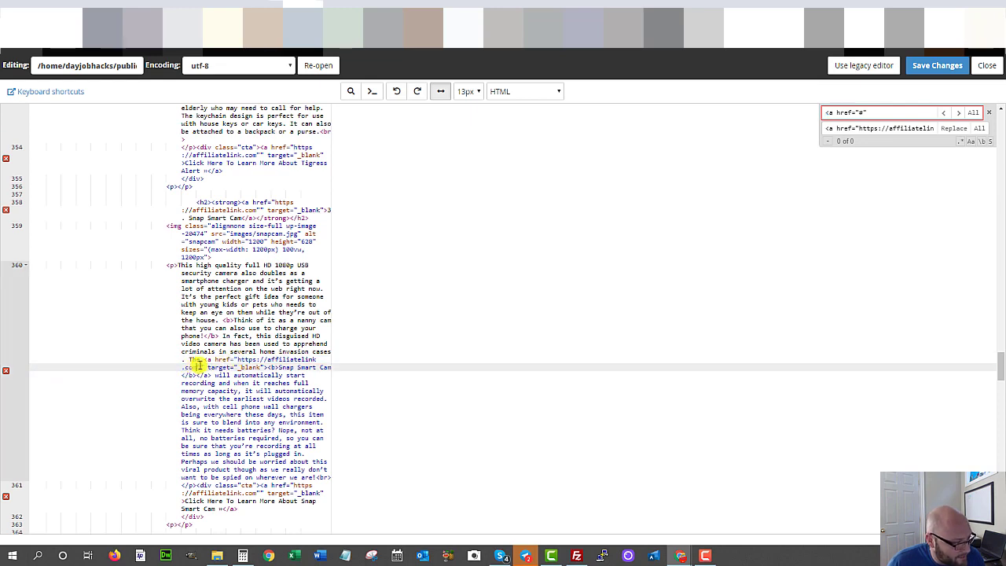
left_click(236, 359)
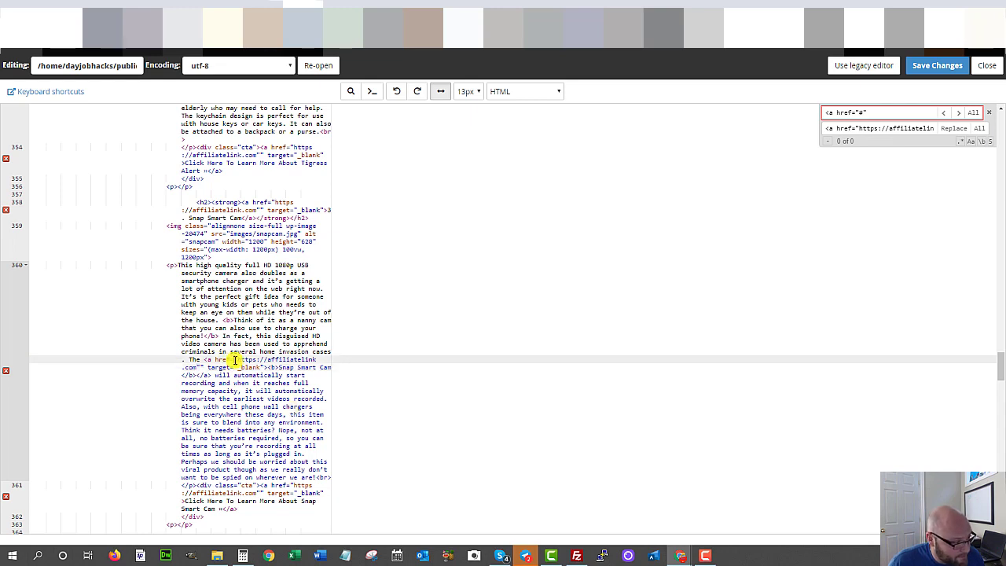
left_click_drag(229, 359, 203, 367)
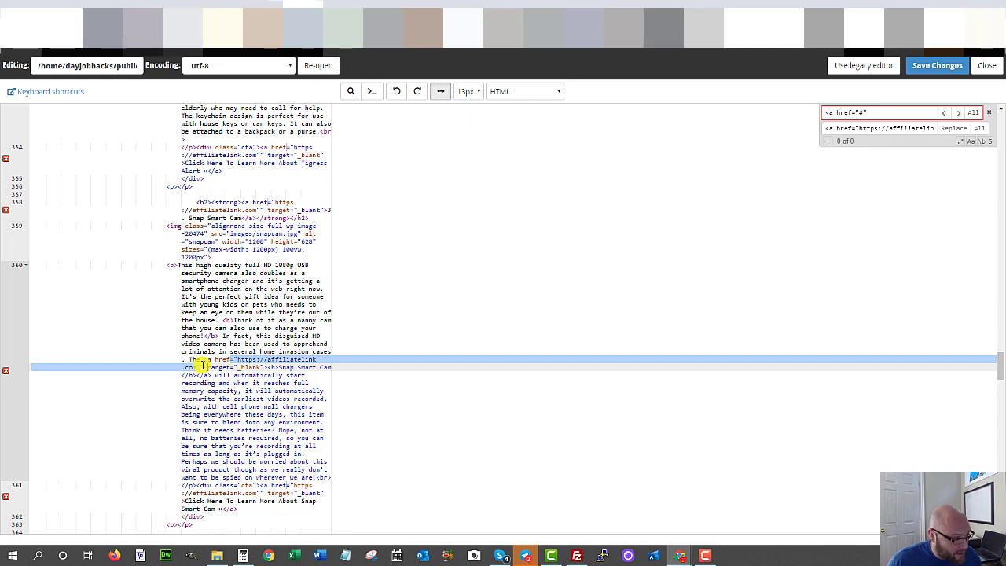
mouse_move(202, 366)
left_mouse_down()
mouse_move(191, 359)
mouse_move(203, 366)
left_mouse_up()
left_click(194, 365)
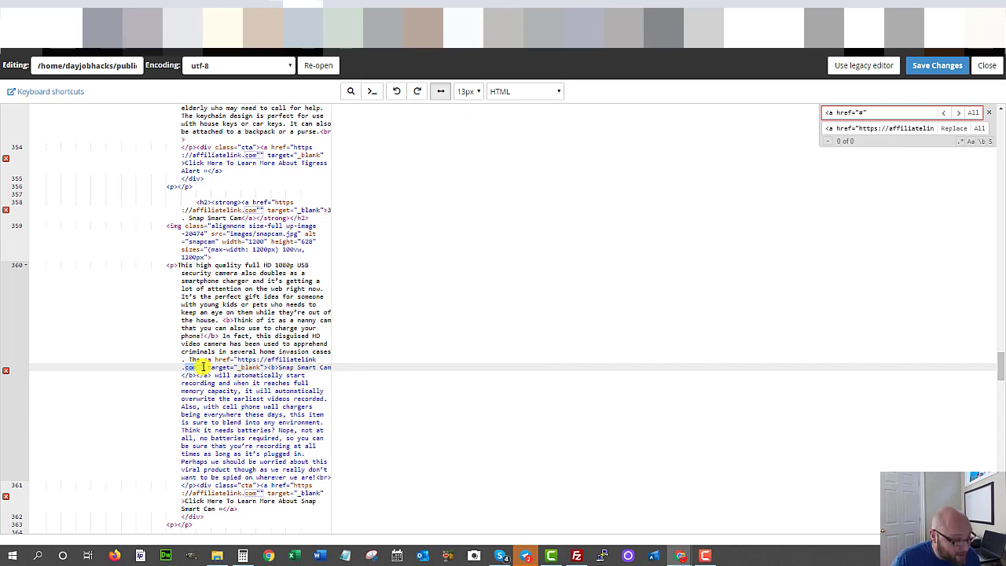
key("ctrl+f")
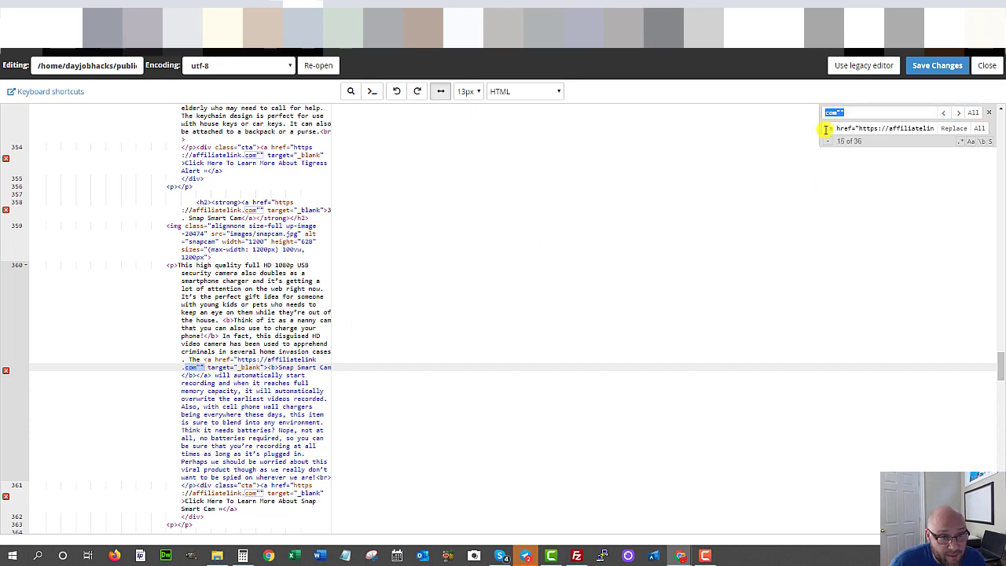
left_click_drag(826, 129, 927, 130)
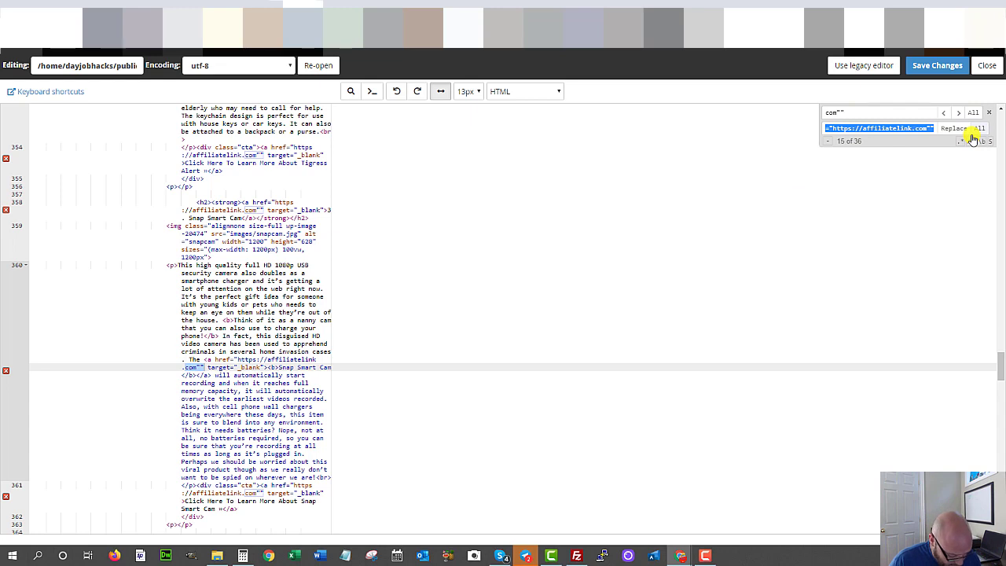
type("com")
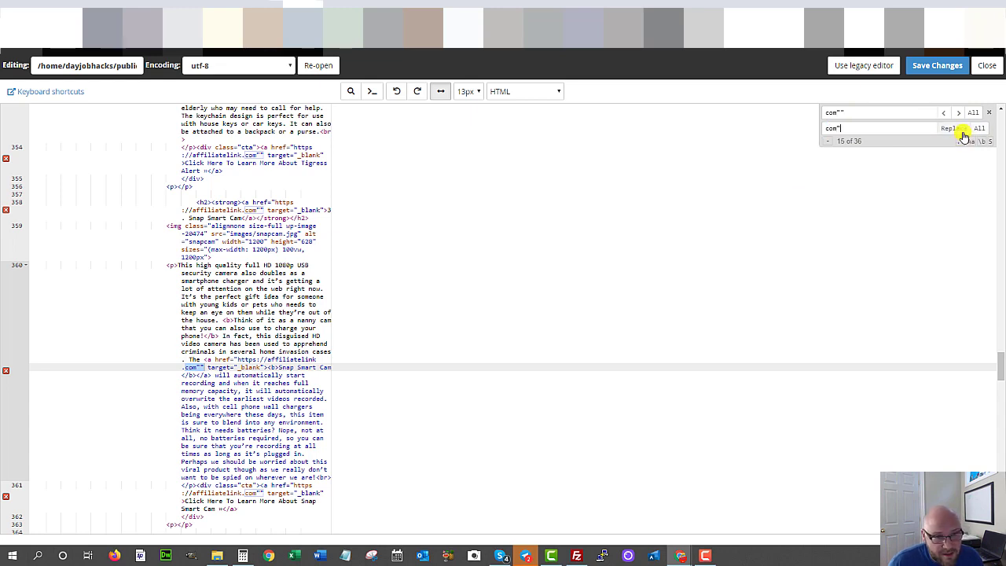
left_click(965, 131)
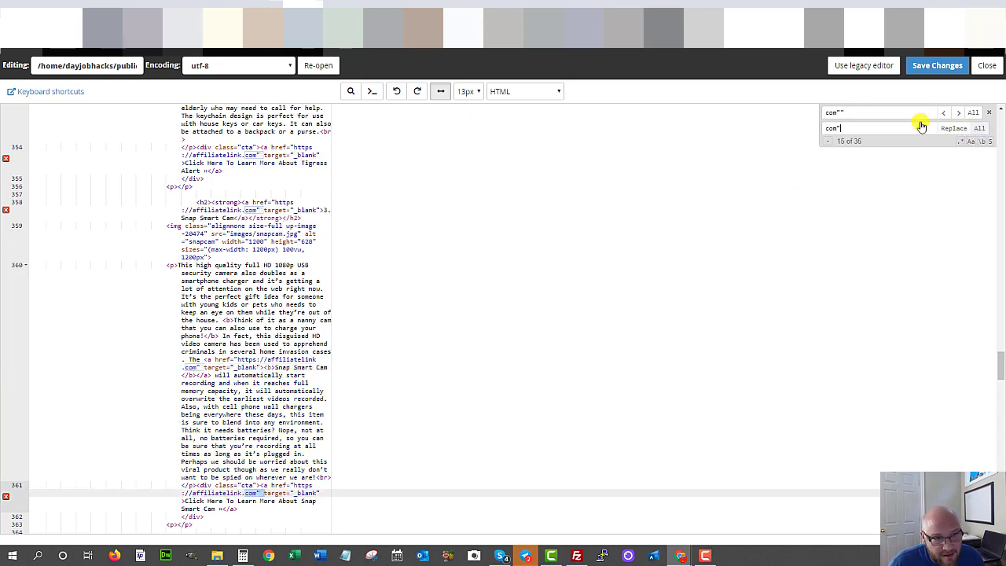
Step: Highlight the affiliate link address in the Snap Smart Cam heading and save the file
left_click(250, 209)
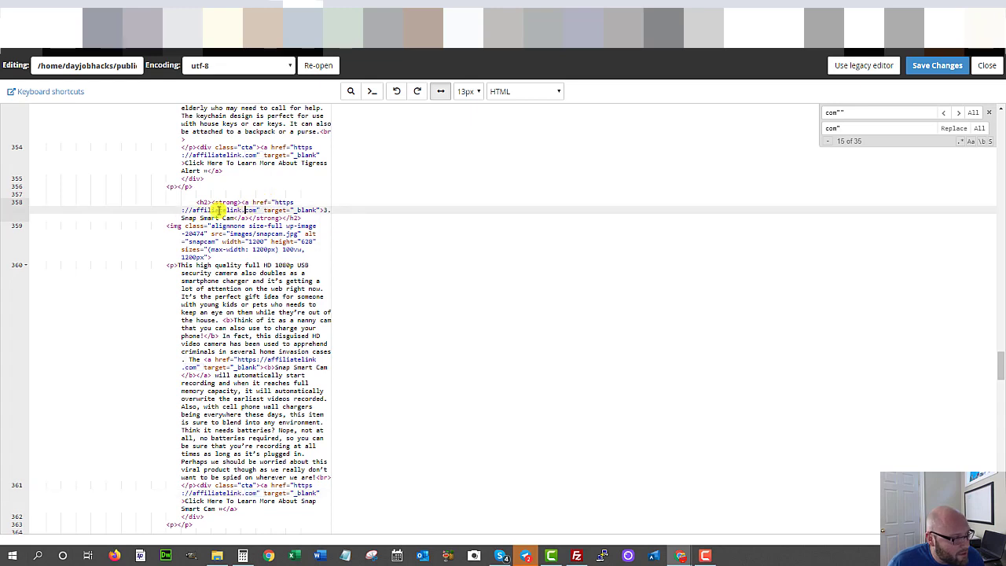
left_click(271, 201)
left_click_drag(271, 201, 274, 207)
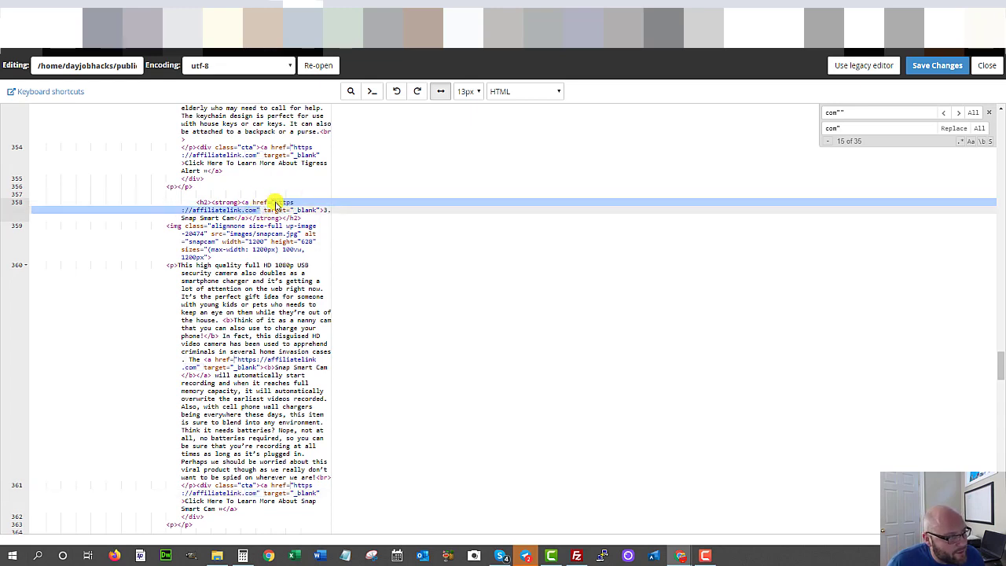
left_click(274, 203)
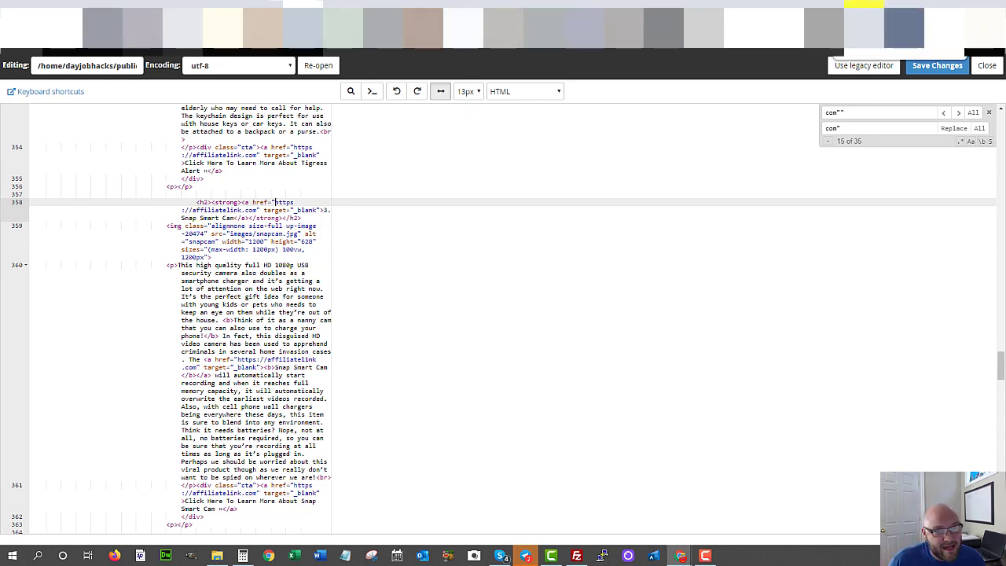
key("ctrl+Tab")
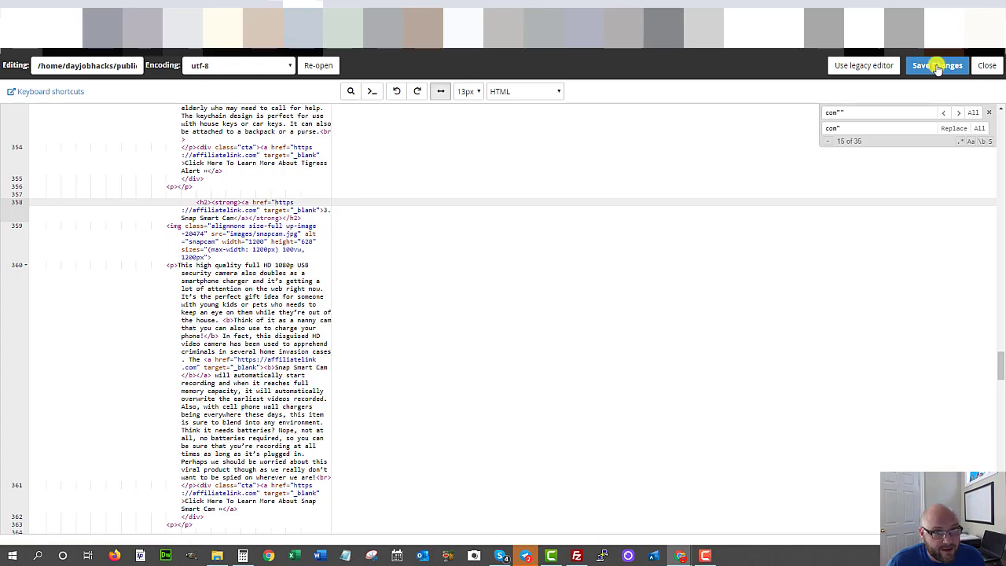
left_click(936, 65)
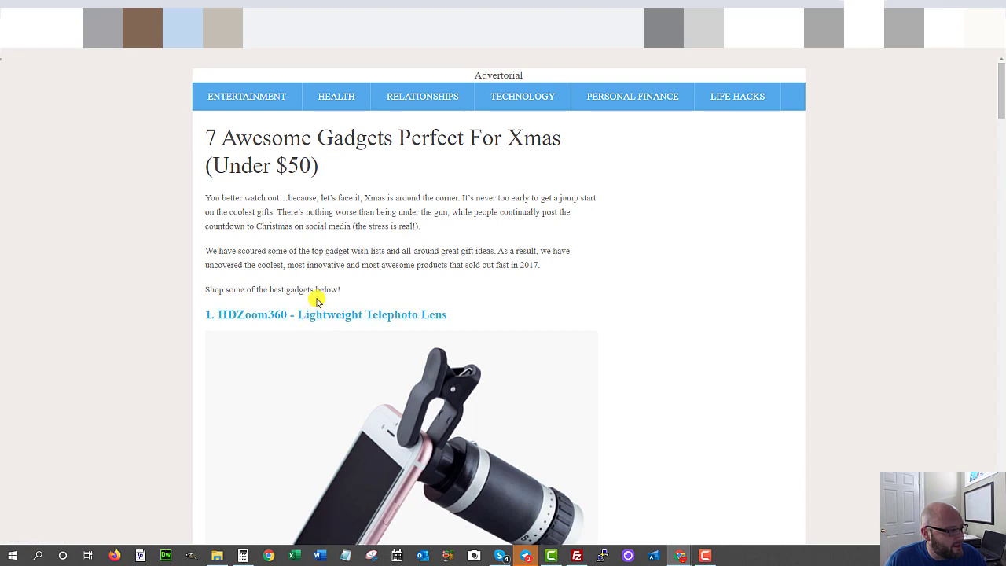
Step: Look over the landing page's headline, introduction and HDZoom360 section, highlighting the headline text
scroll(375, 274, "down", 7)
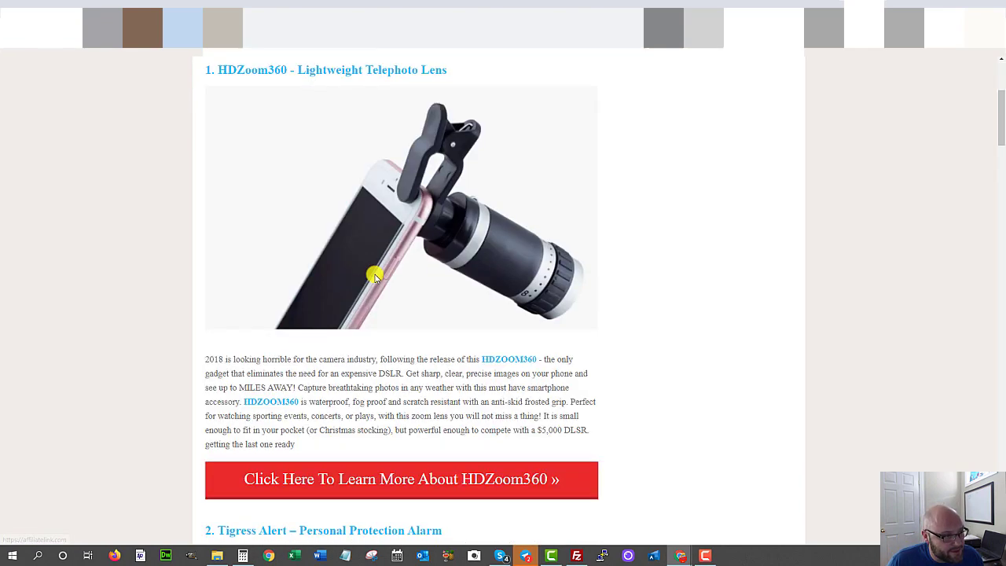
scroll(353, 277, "up", 7)
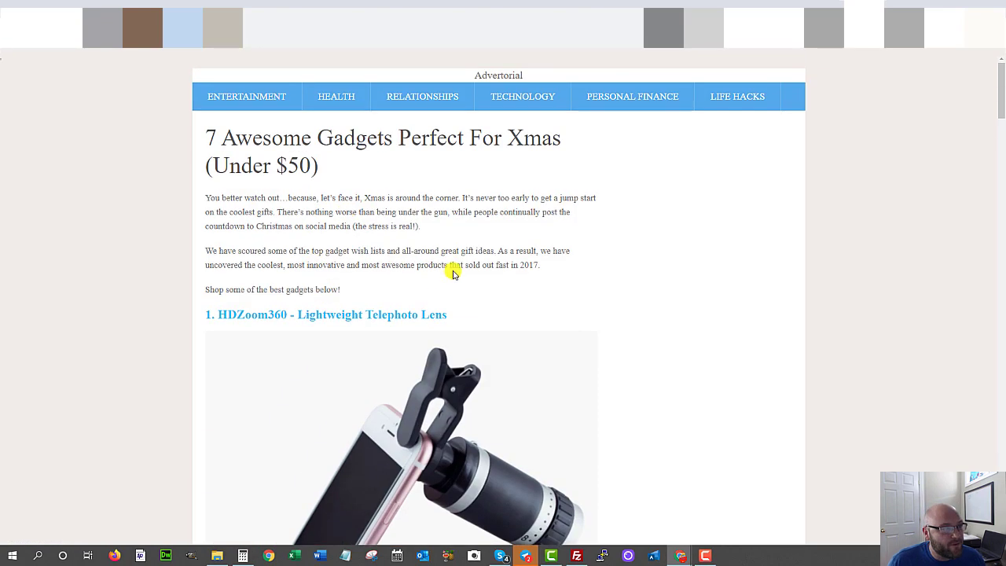
left_click_drag(330, 181, 195, 126)
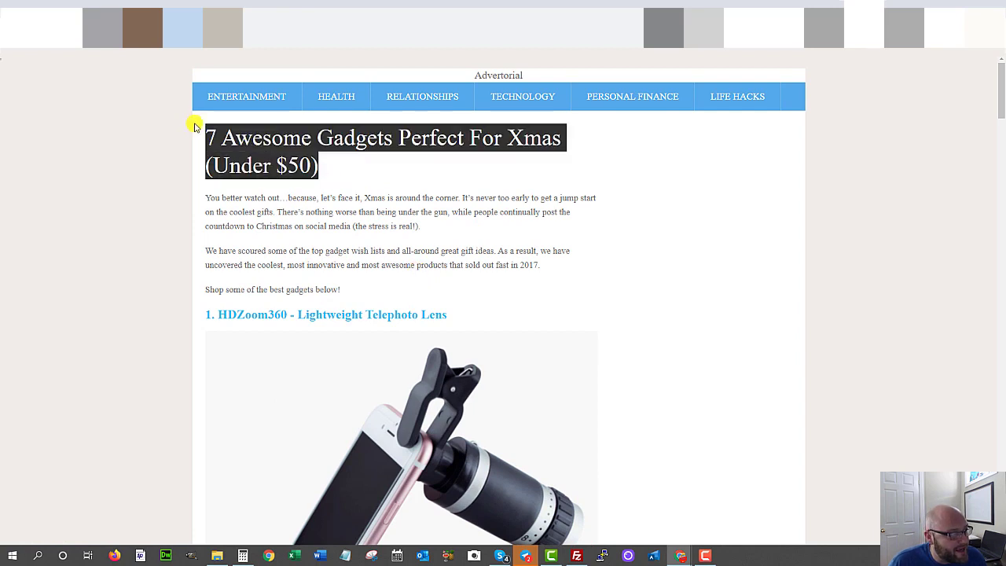
left_click(233, 139)
triple_click(285, 173)
left_click(380, 157)
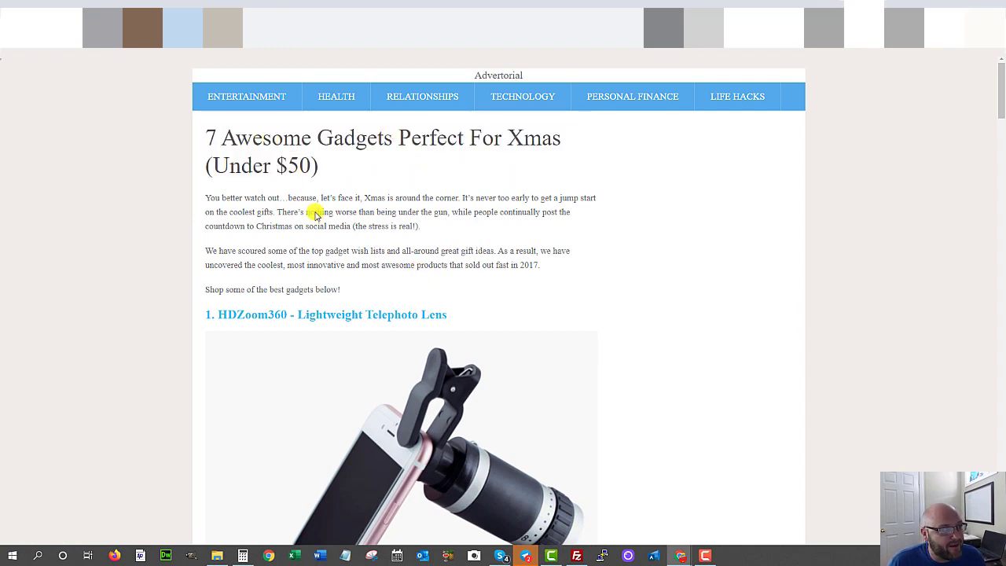
left_click_drag(270, 138, 316, 198)
Step: Switch to the Day Job Hacks home page and look it over down to the content category cards
left_click(302, 28)
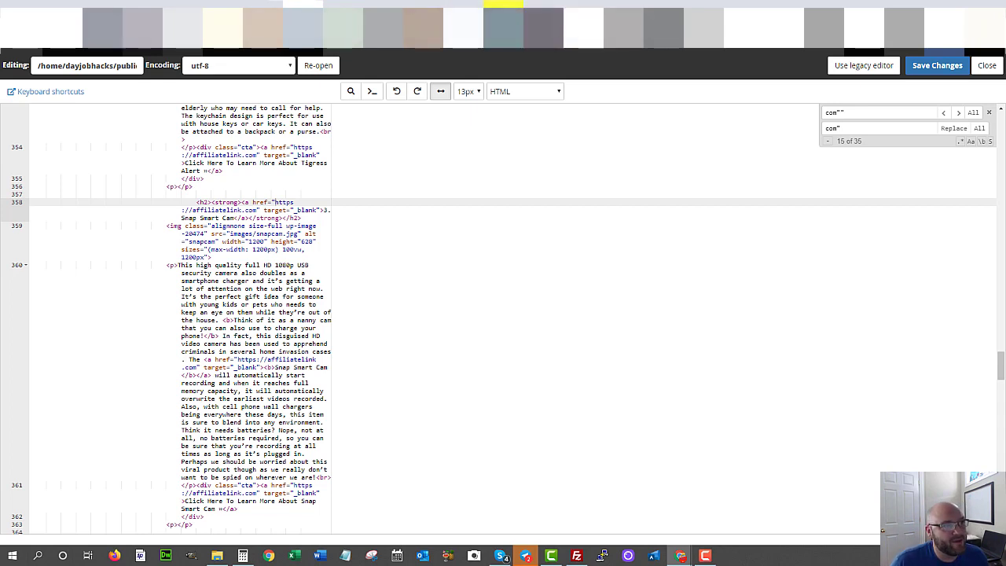
key("ctrl+Tab")
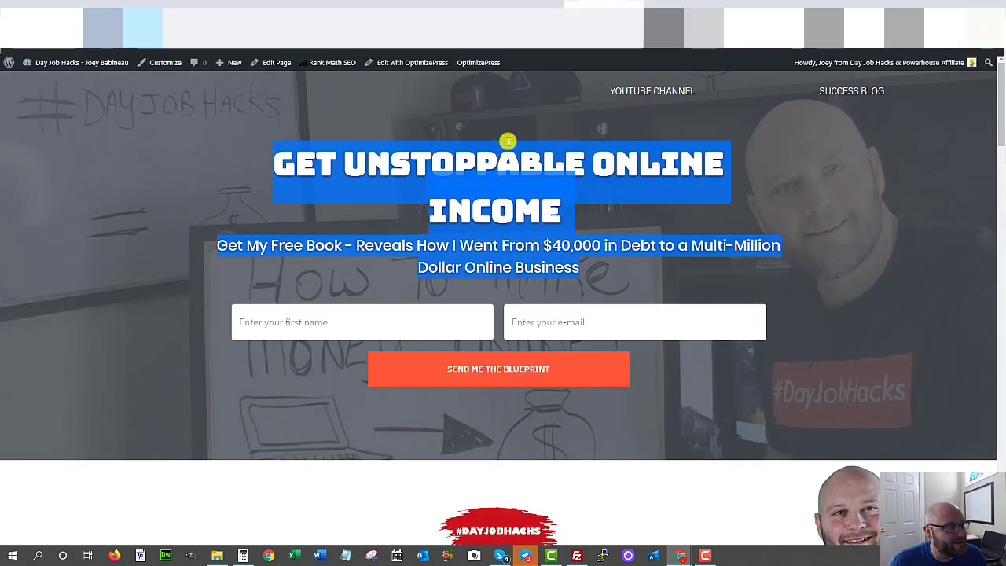
left_click(153, 191)
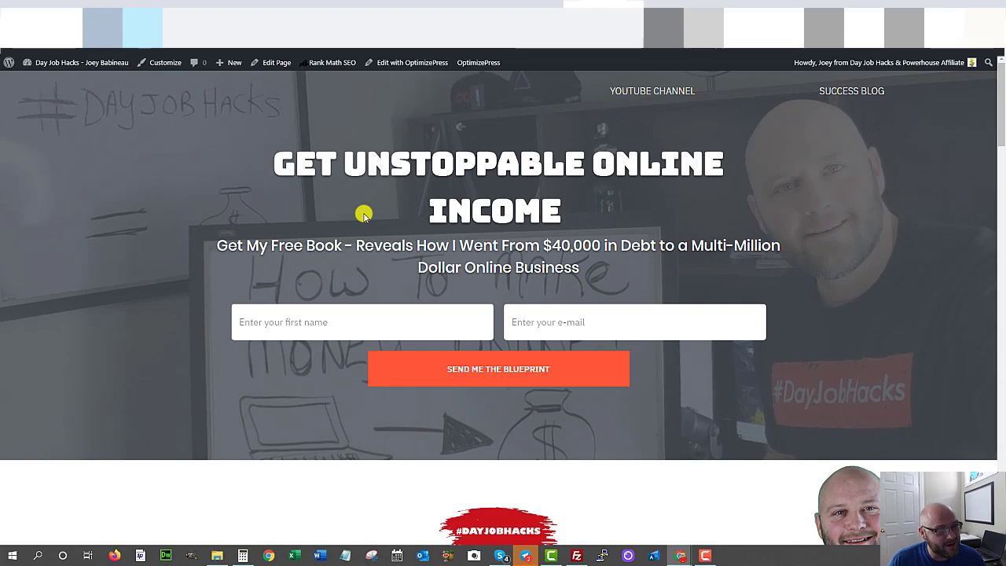
scroll(317, 213, "down", 15)
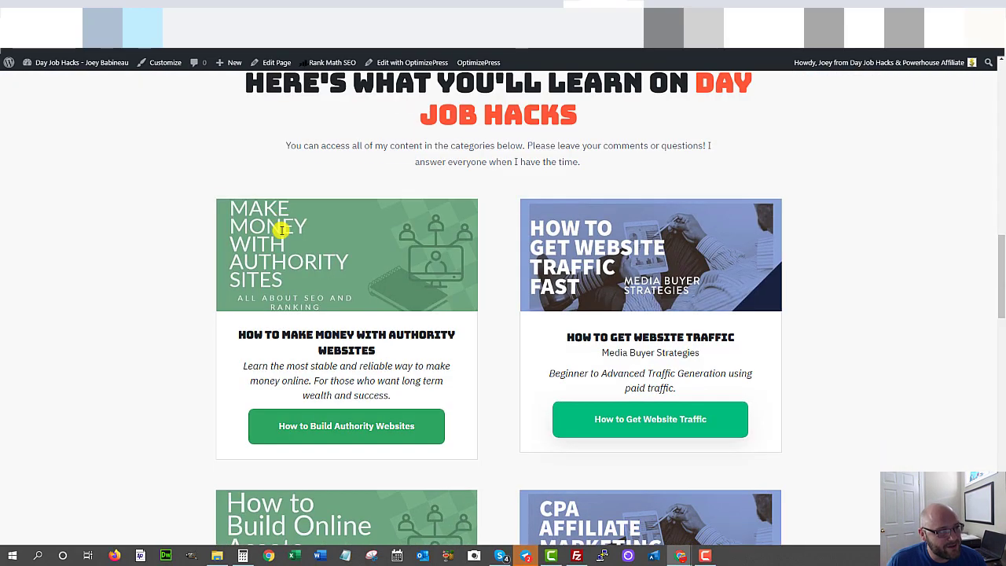
scroll(281, 229, "up", 15)
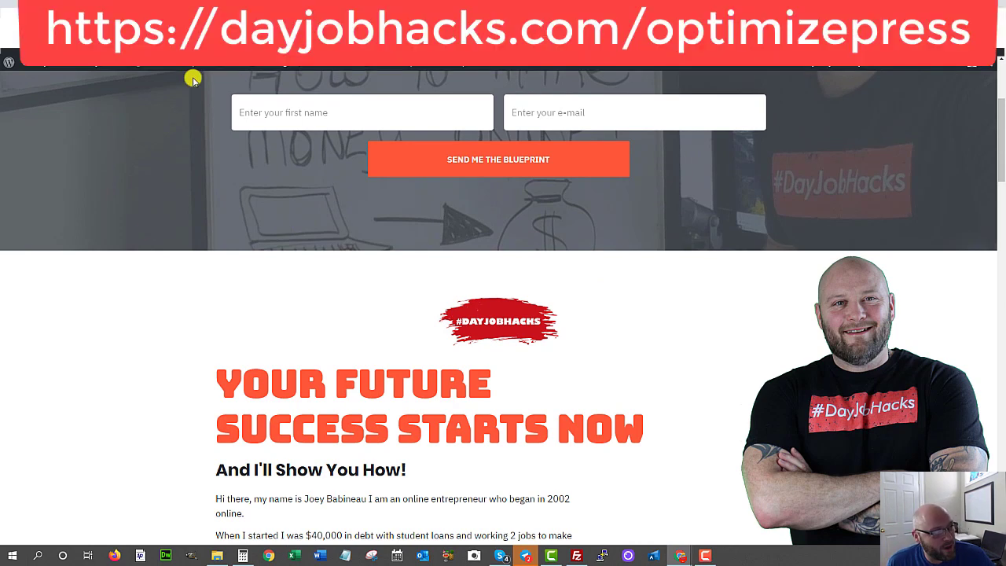
Step: Switch to cPanel and open the WordPress page of the Softaculous Apps Installer
key("ctrl+Tab")
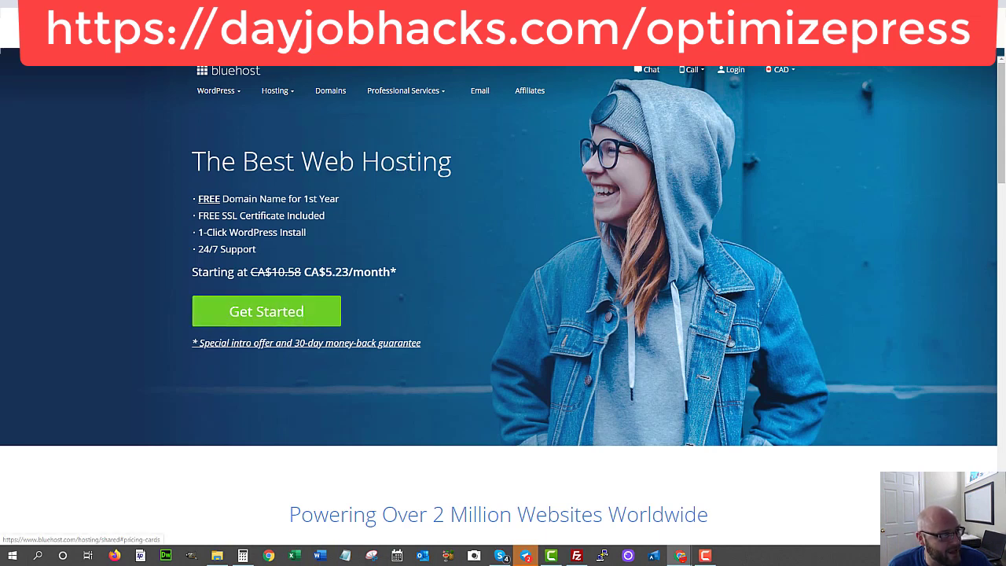
key("ctrl+Tab")
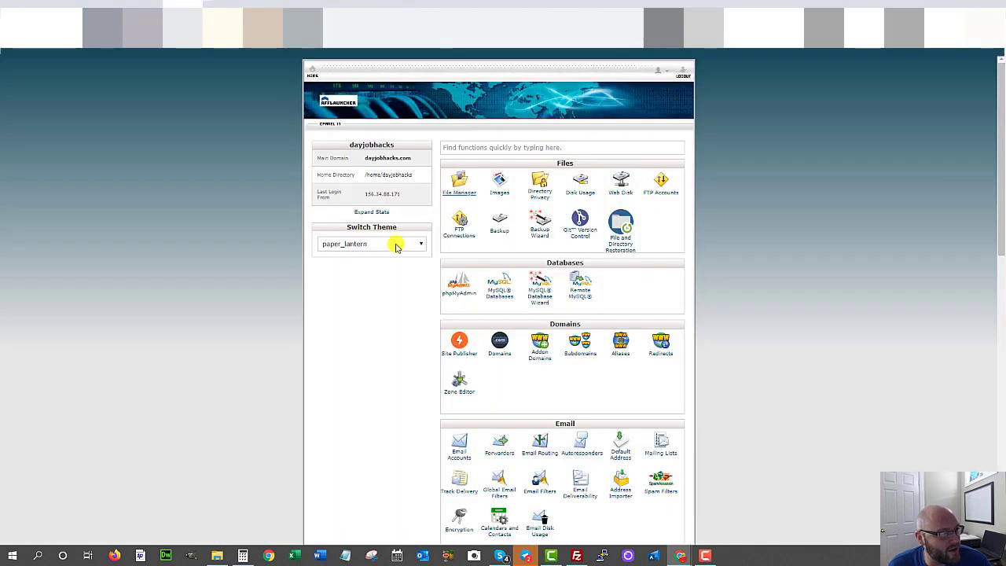
scroll(487, 225, "down", 10)
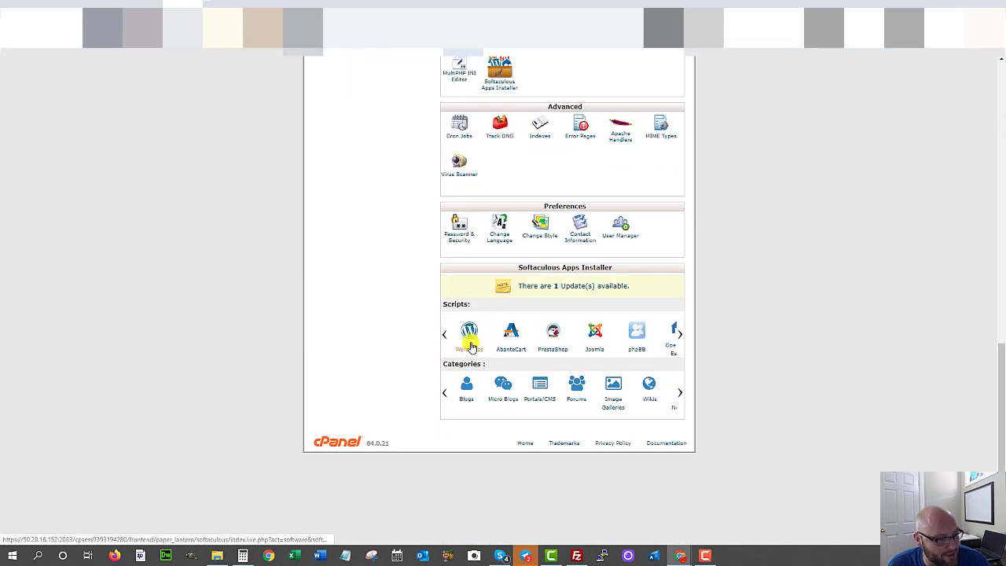
left_click(467, 336)
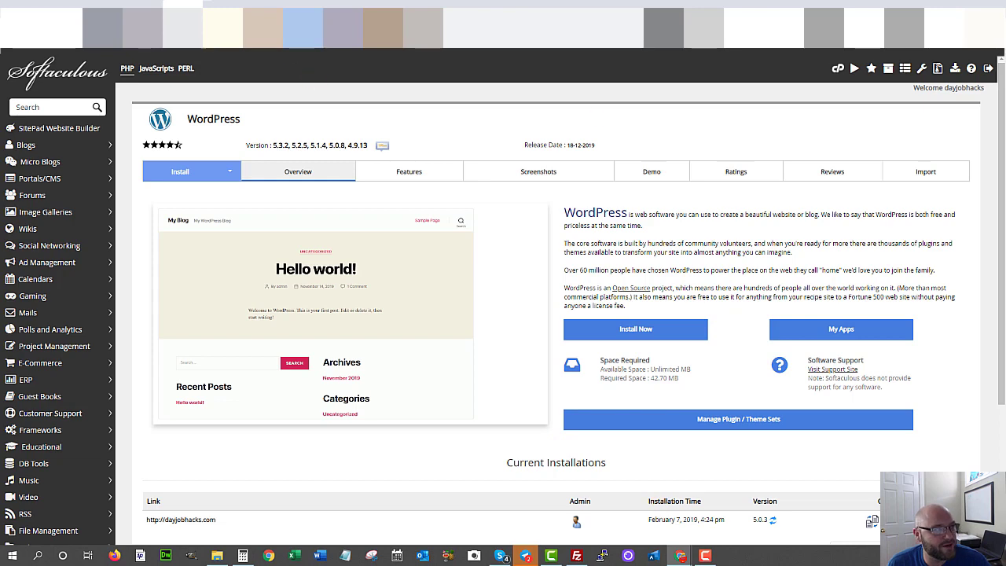
Step: Return to the Day Job Hacks site and open its WordPress dashboard
left_click(110, 27)
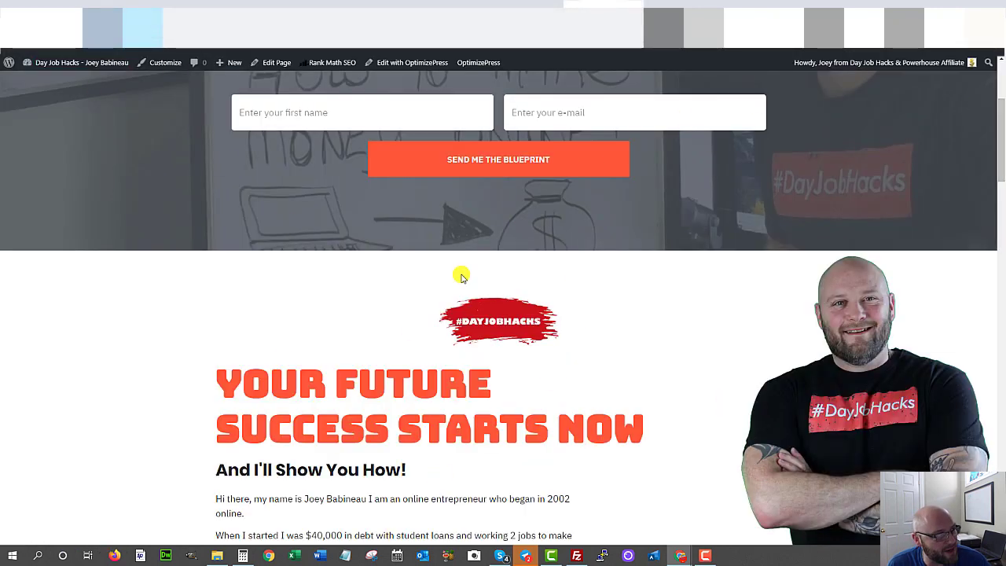
left_click(35, 81)
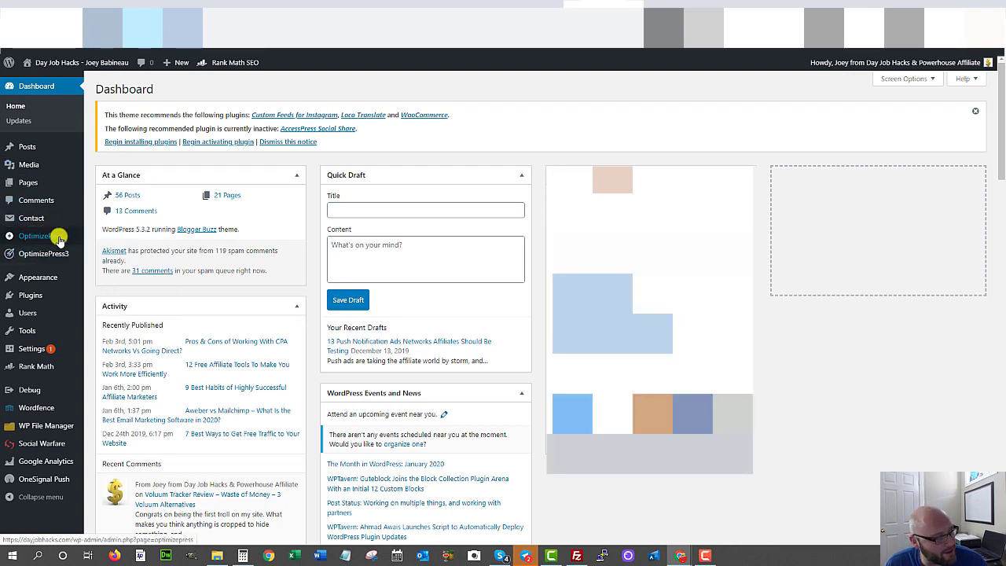
Step: Switch to the 25 Day Keto Challenge landing page and look over its headline, story and keto sections
mouse_move(29, 258)
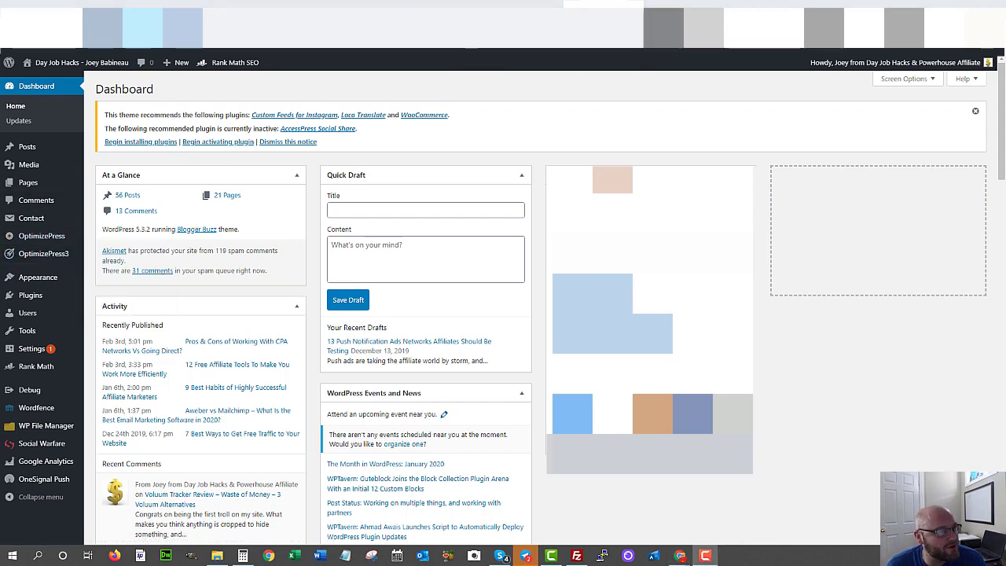
left_click(664, 27)
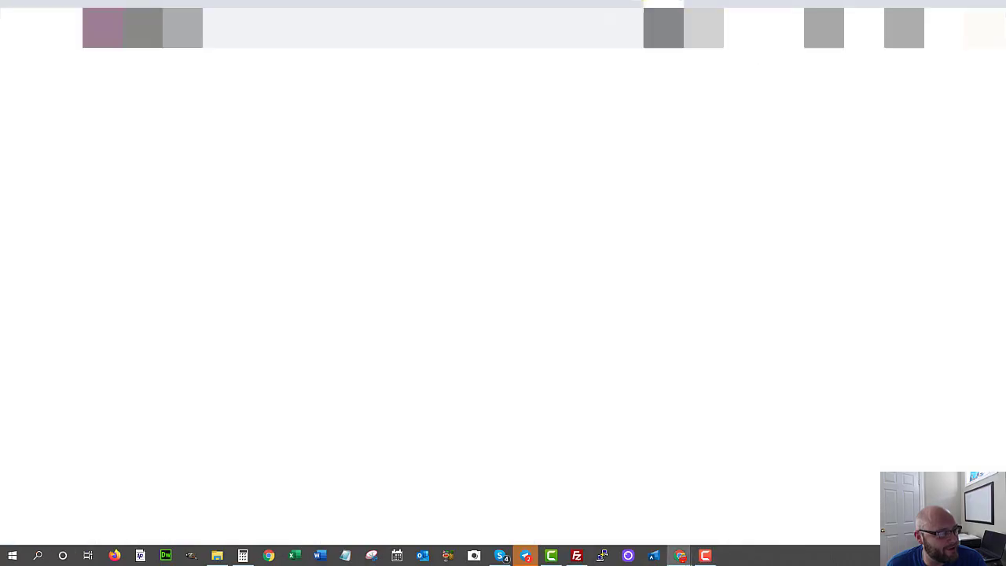
scroll(334, 290, "up", 20)
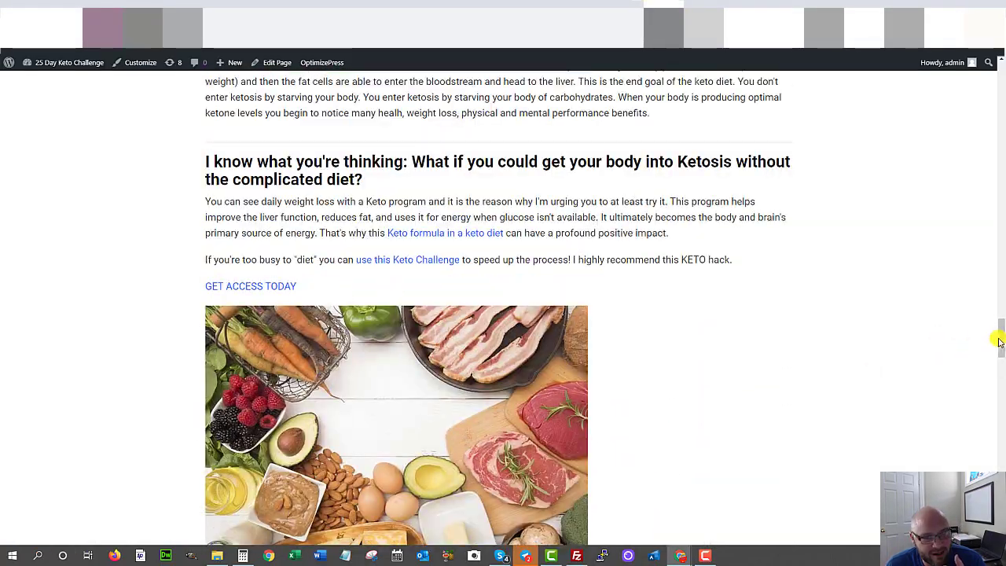
left_click_drag(1000, 337, 990, 71)
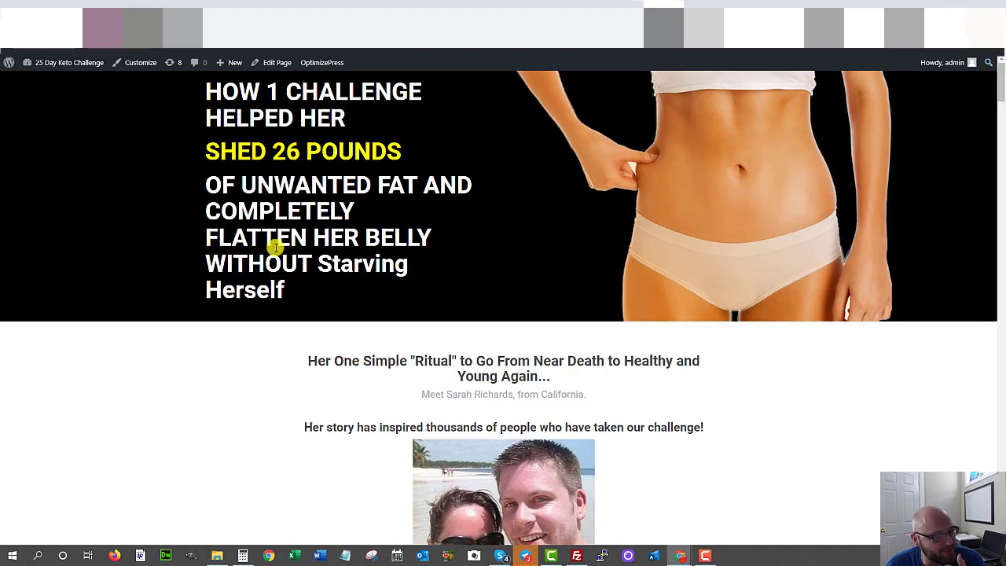
scroll(271, 248, "down", 6)
scroll(267, 251, "up", 5)
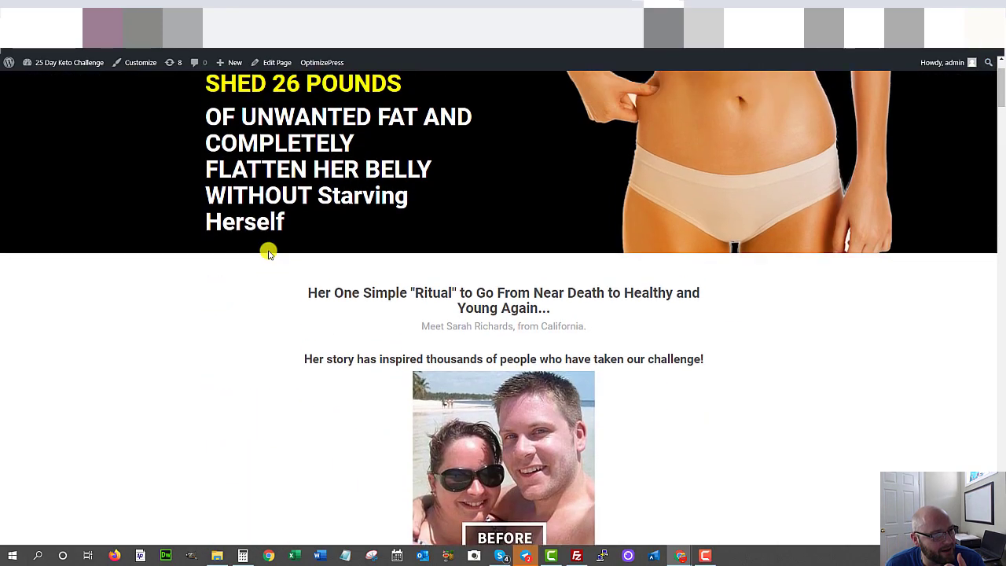
scroll(268, 251, "up", 2)
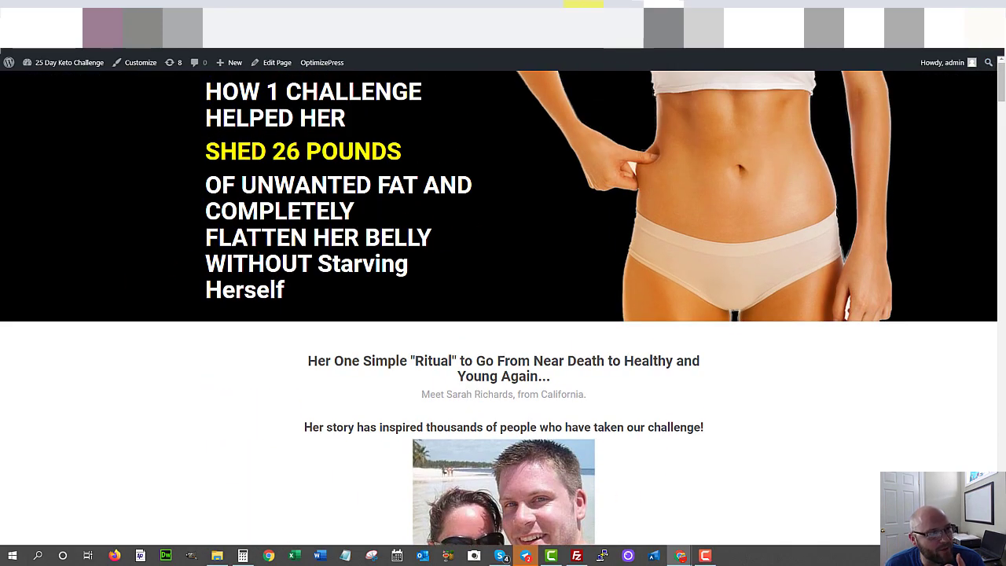
Step: Open the 25 Day Keto Challenge site's WordPress dashboard and go to the Create New Page gallery of OptimizePress3
left_click(141, 28)
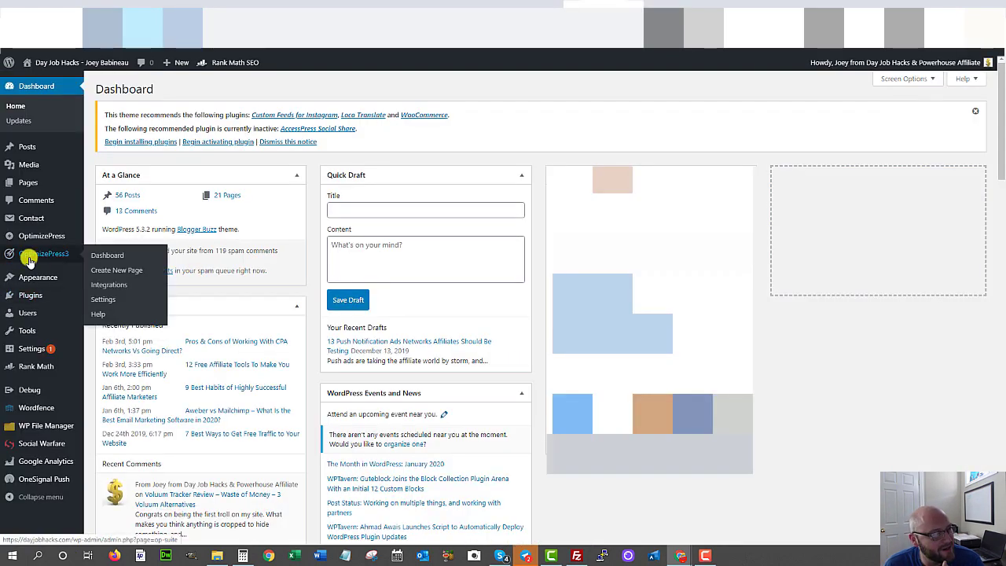
left_click(102, 28)
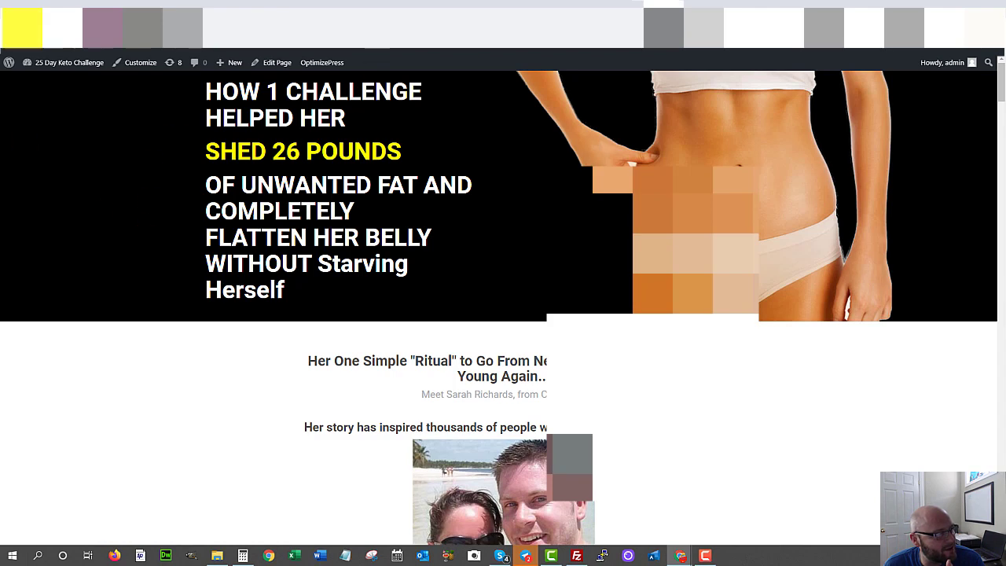
mouse_move(55, 63)
left_click(39, 82)
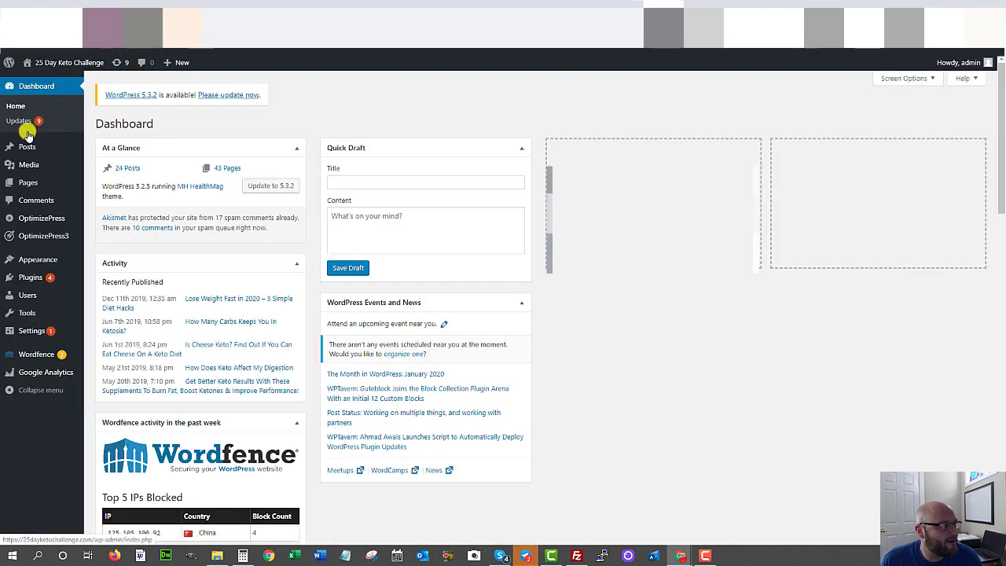
mouse_move(17, 237)
left_click(118, 253)
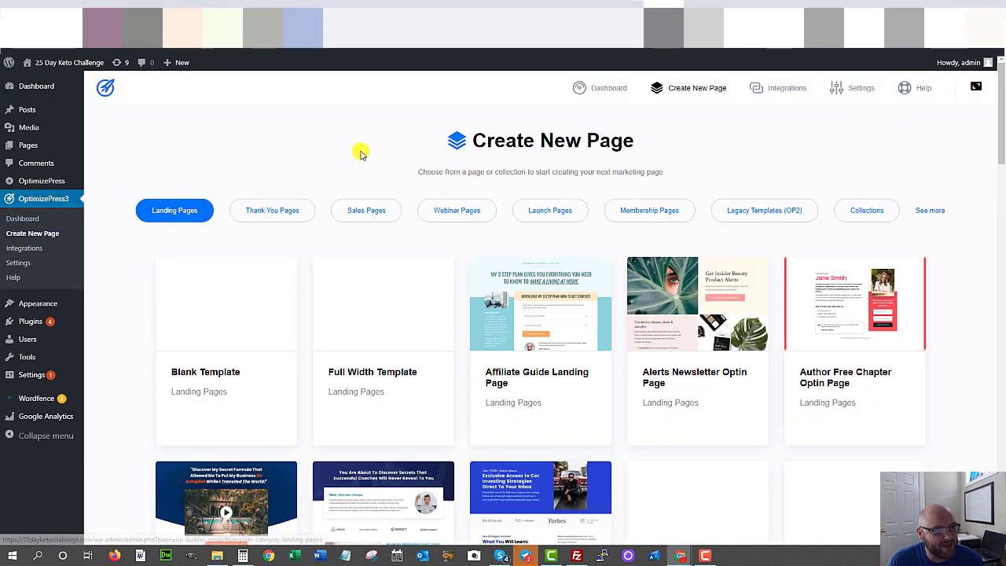
Step: Browse the Landing Pages templates to the end of the gallery, then look over the first rows again
scroll(491, 343, "down", 7)
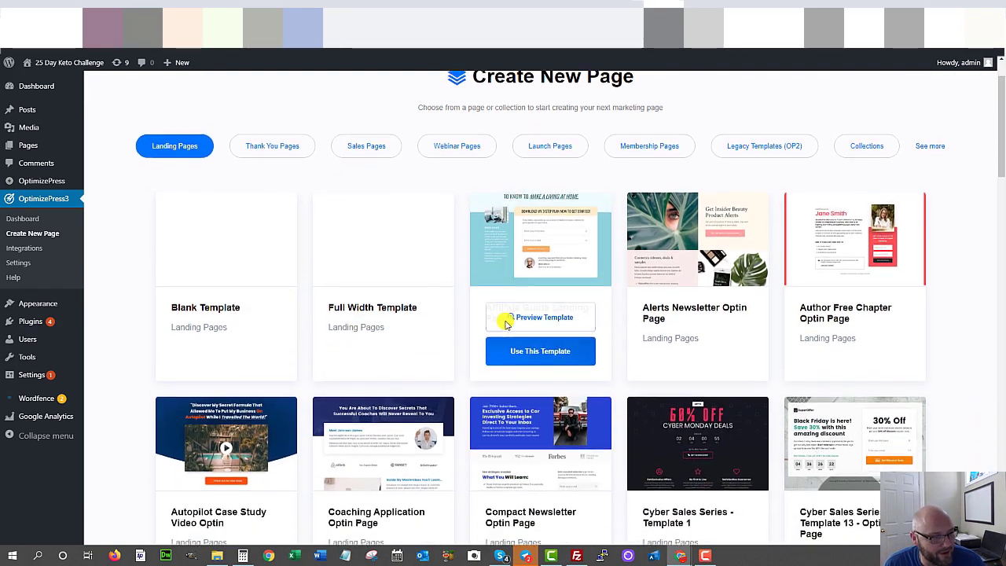
scroll(589, 309, "down", 4)
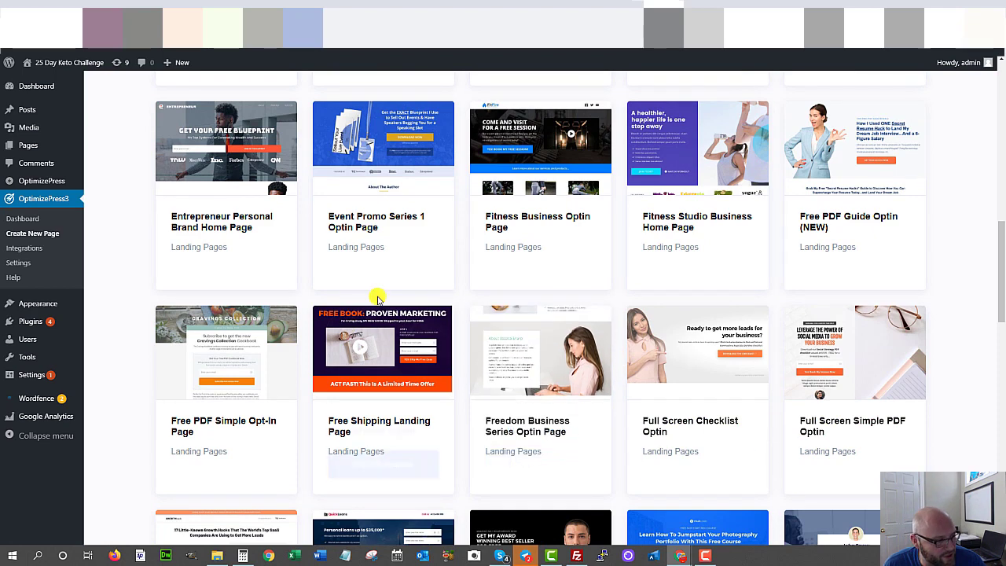
scroll(346, 299, "down", 1)
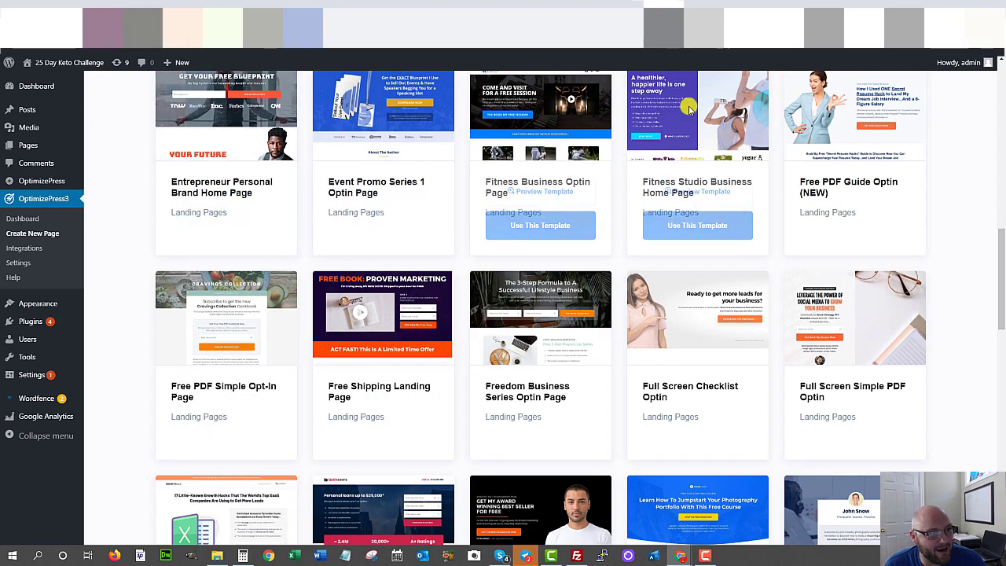
scroll(805, 340, "down", 3)
scroll(805, 341, "down", 8)
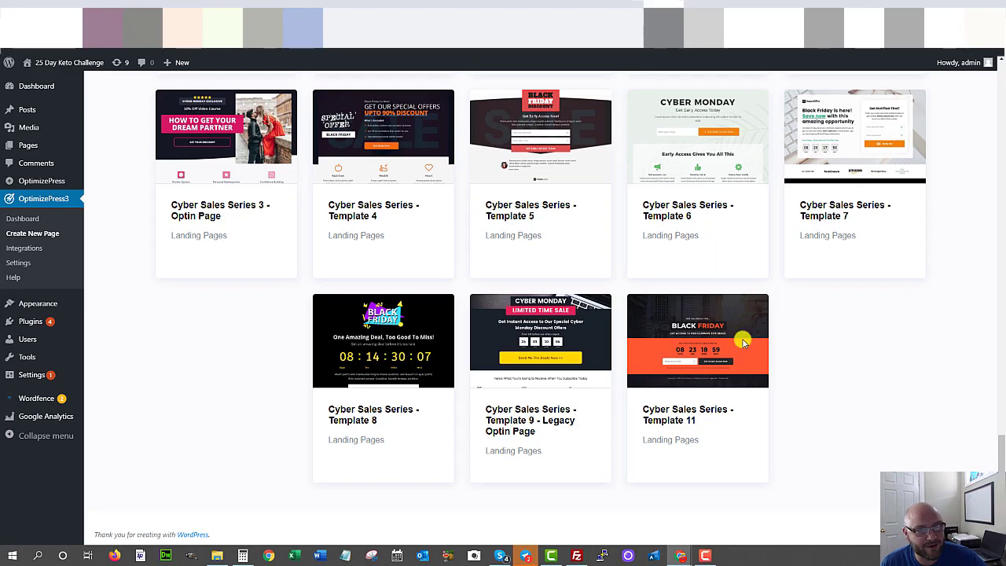
scroll(777, 267, "up", 10)
scroll(776, 267, "up", 10)
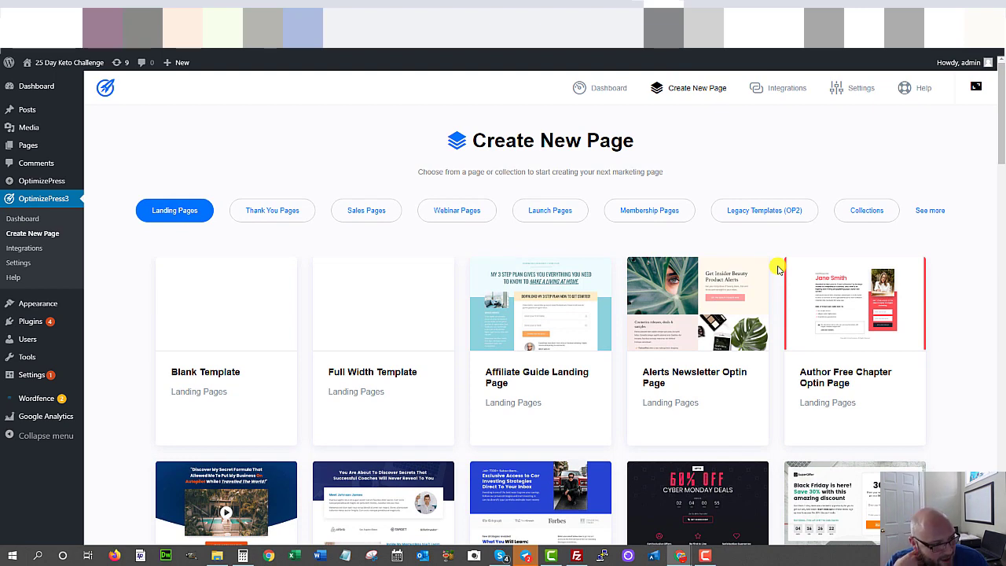
mouse_move(541, 301)
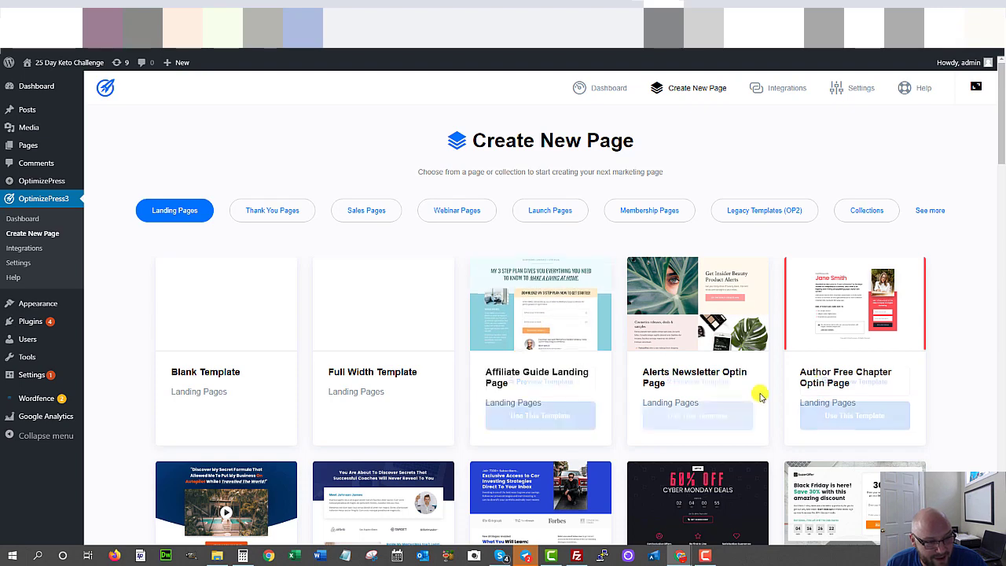
scroll(758, 393, "down", 3)
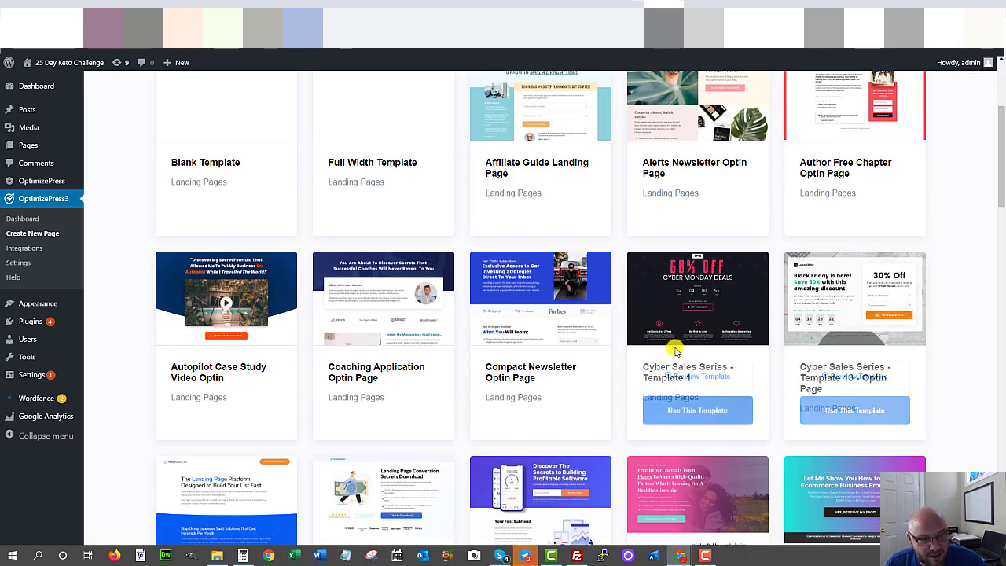
mouse_move(842, 303)
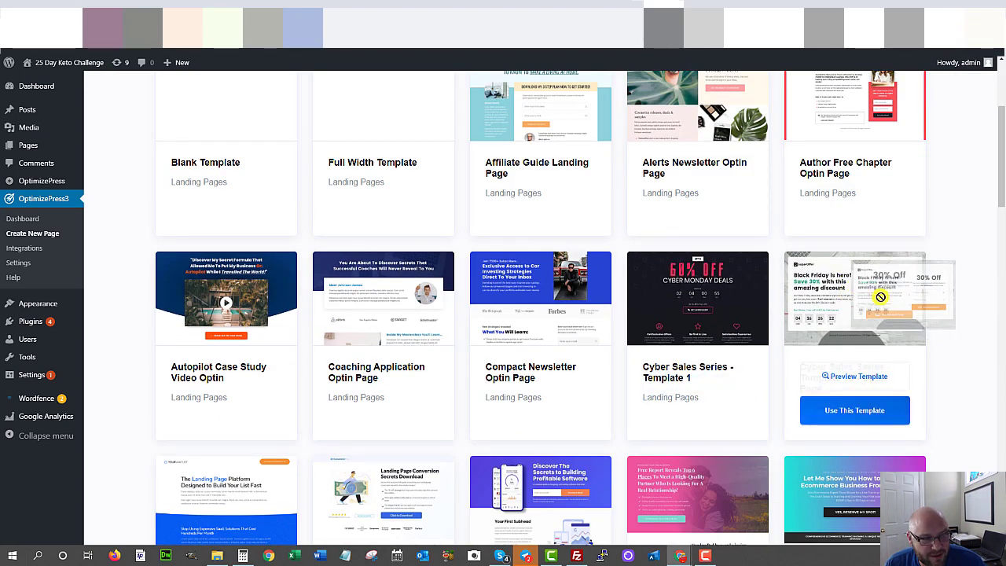
mouse_move(578, 350)
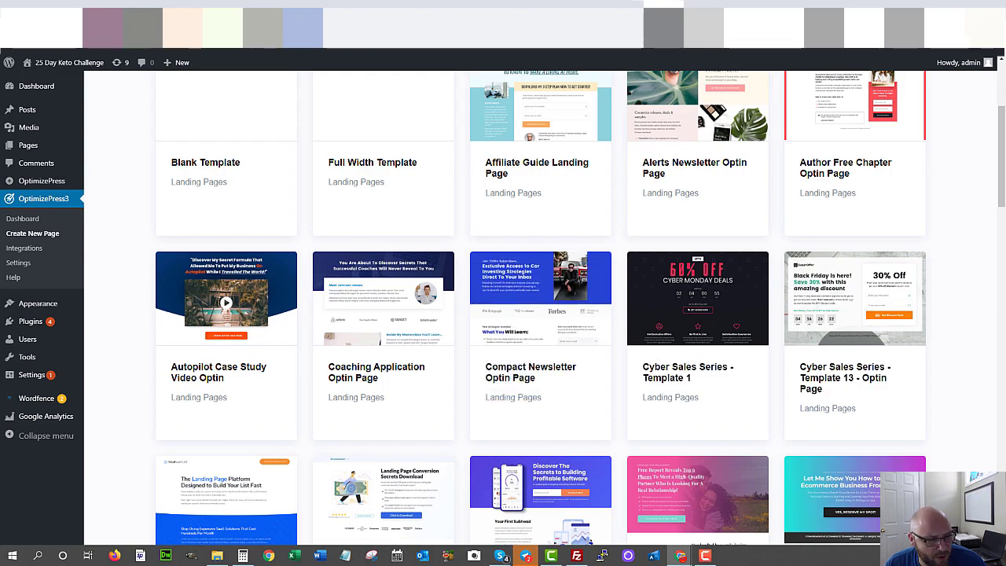
scroll(428, 431, "down", 3)
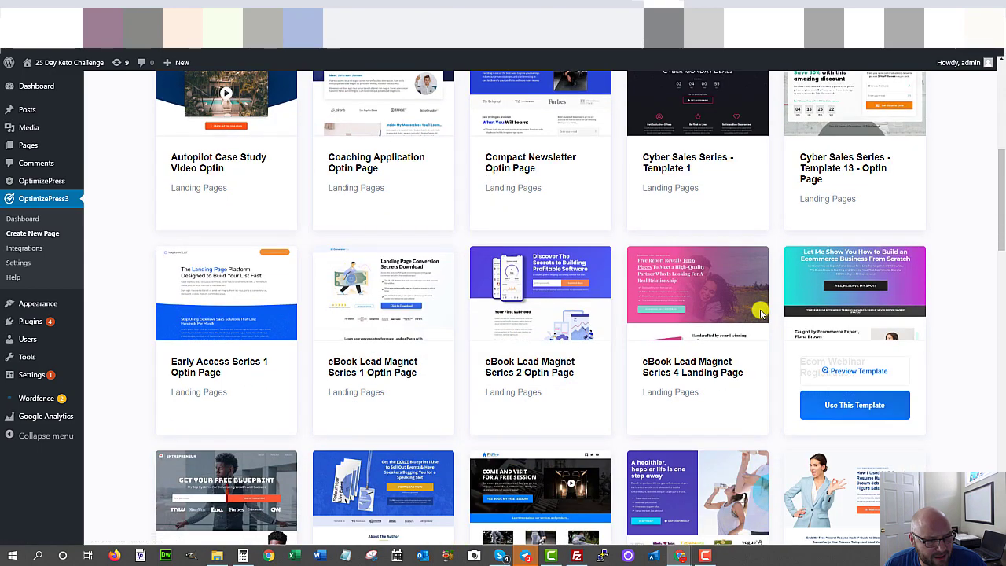
scroll(702, 337, "down", 1)
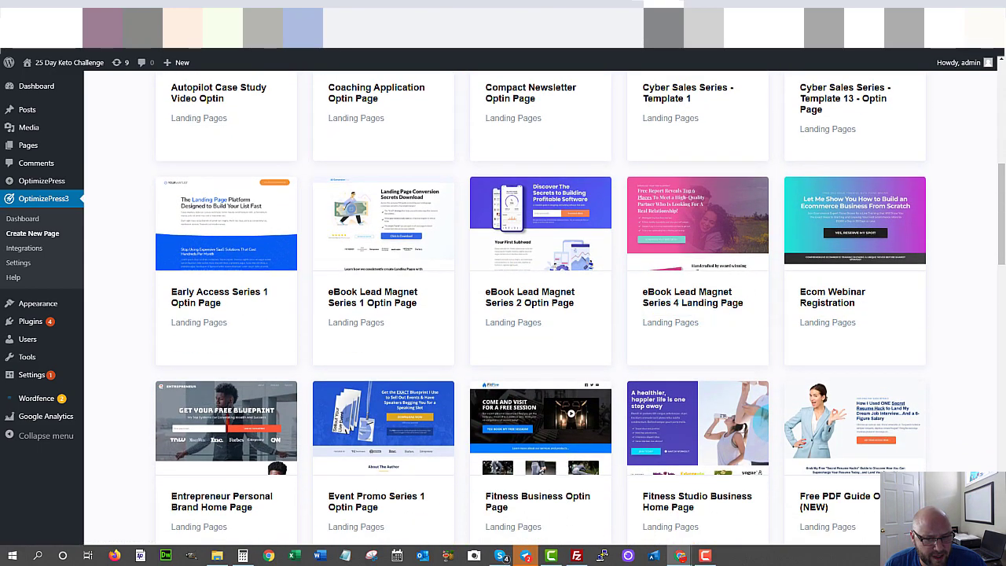
Step: Create a page titled "affiliate training" from the eBook Lead Magnet Series 1 Optin Page template
mouse_move(425, 259)
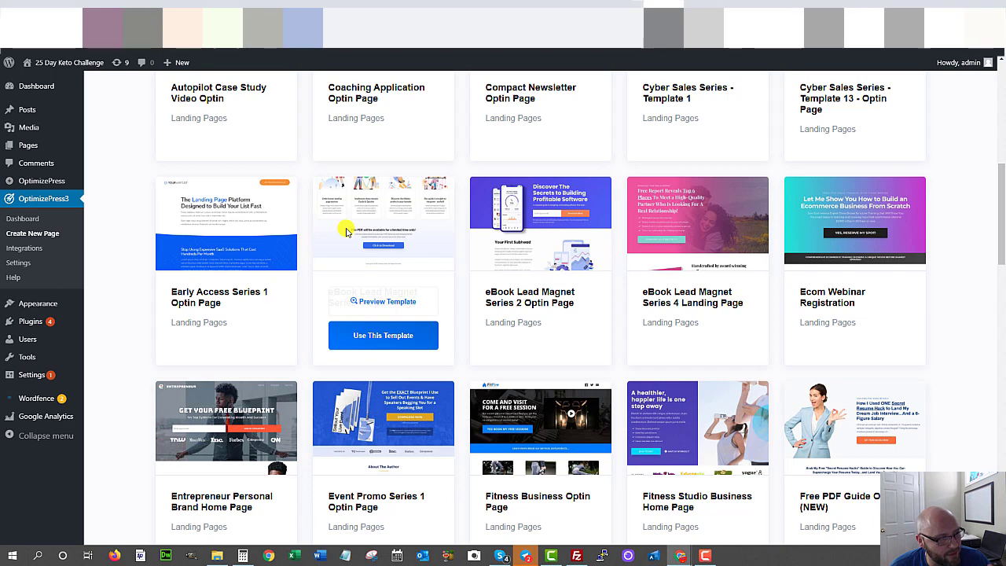
left_click(374, 336)
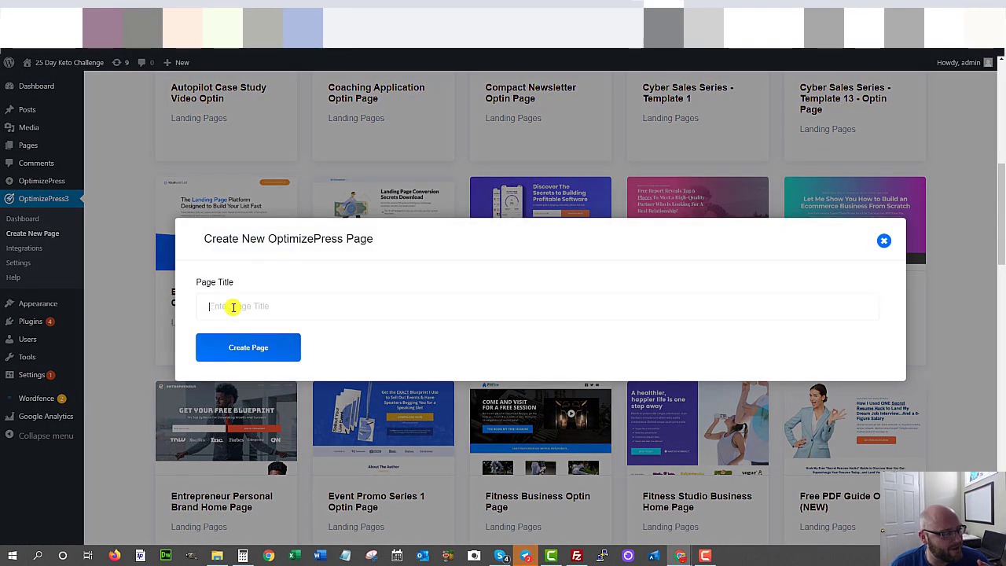
left_click(234, 307)
type("affiliate")
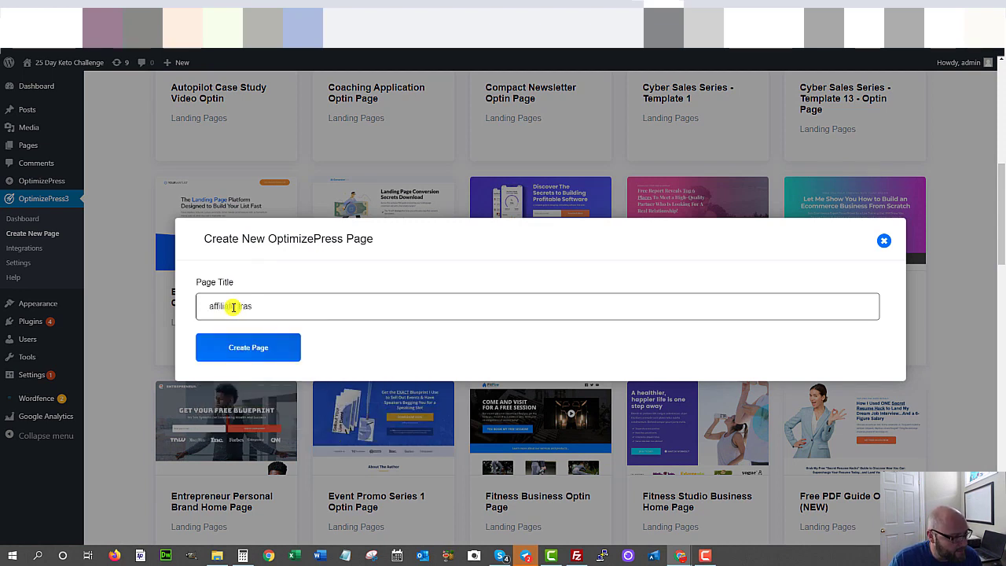
type(" training")
key("Return")
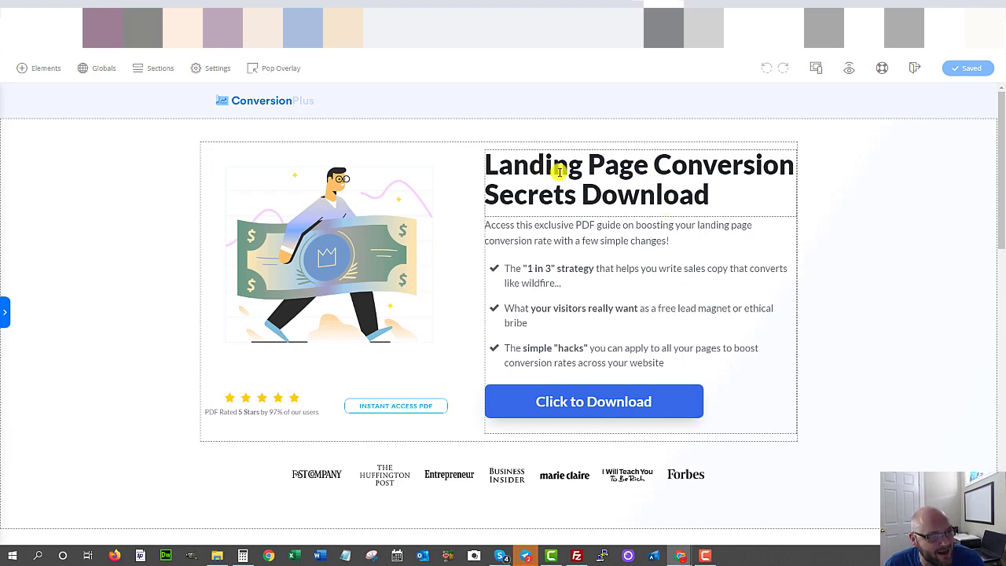
Step: Look over the new page in the editor, from the headline down to the closing download section
scroll(160, 193, "down", 2)
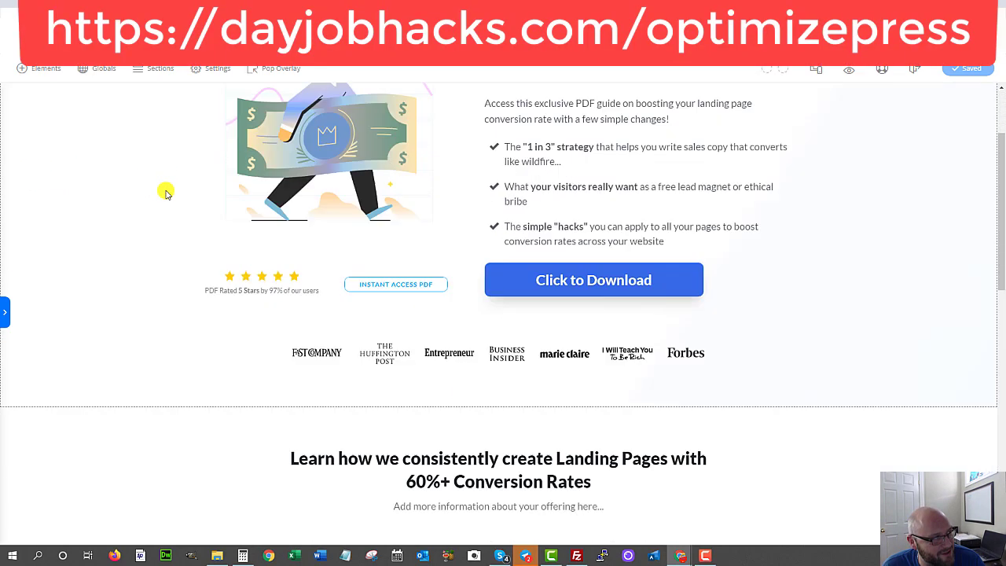
scroll(166, 193, "up", 2)
scroll(209, 291, "down", 8)
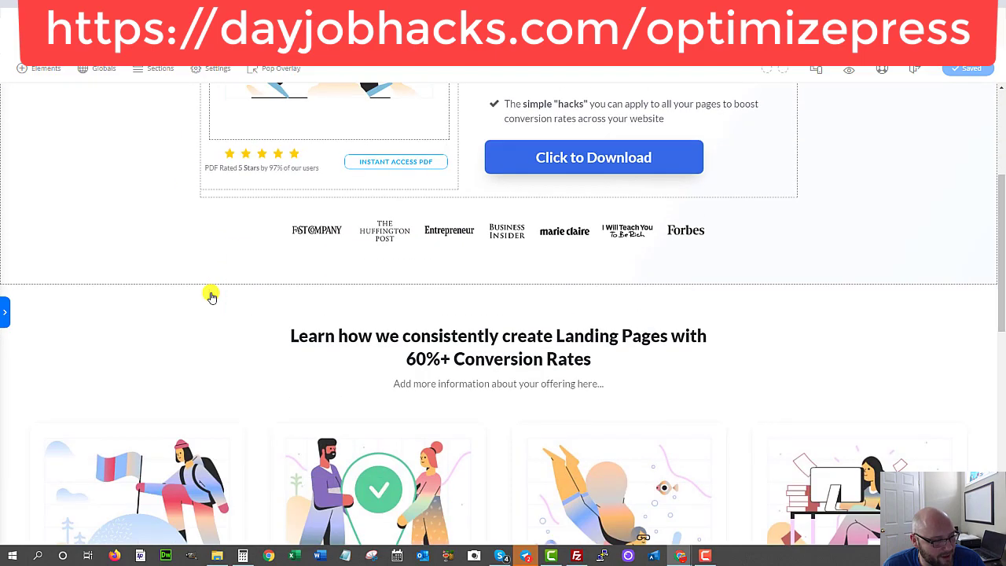
scroll(471, 130, "up", 2)
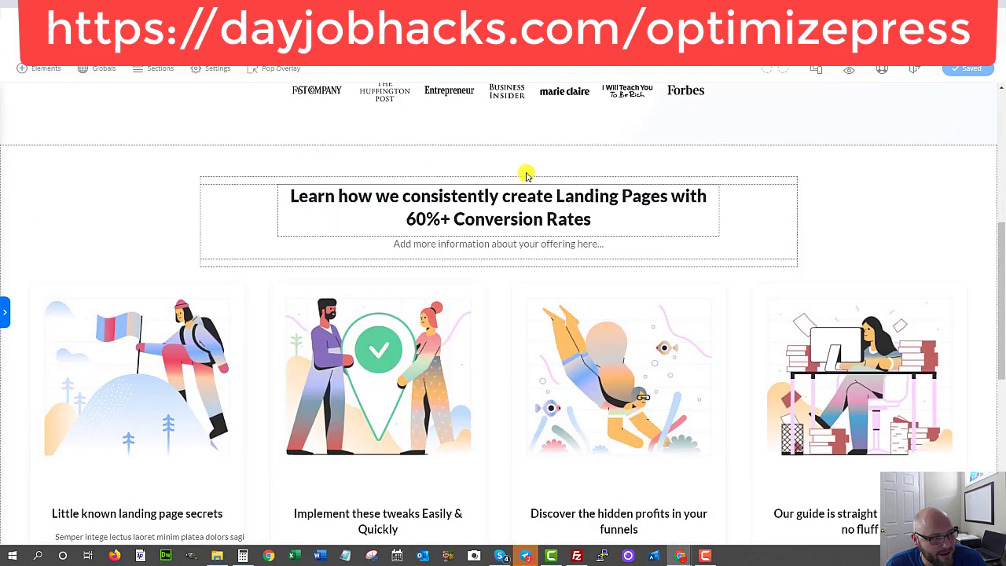
scroll(512, 166, "up", 6)
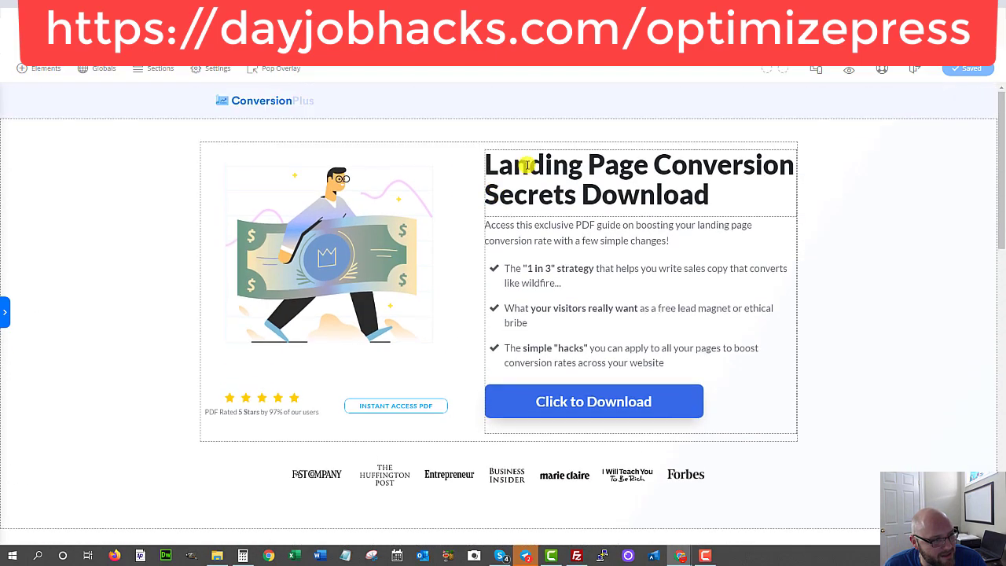
scroll(411, 397, "down", 4)
scroll(411, 349, "down", 8)
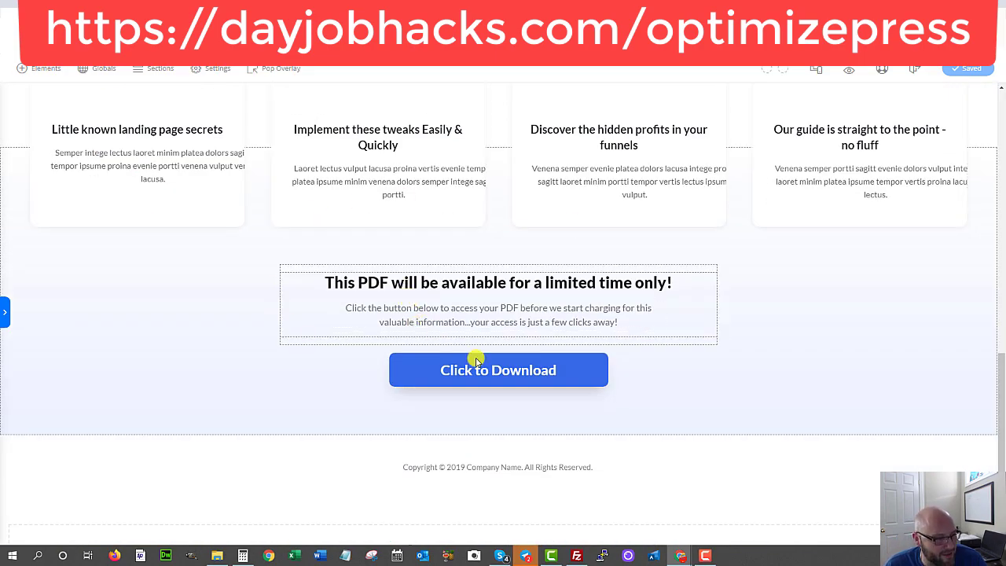
scroll(482, 374, "up", 7)
scroll(486, 376, "up", 2)
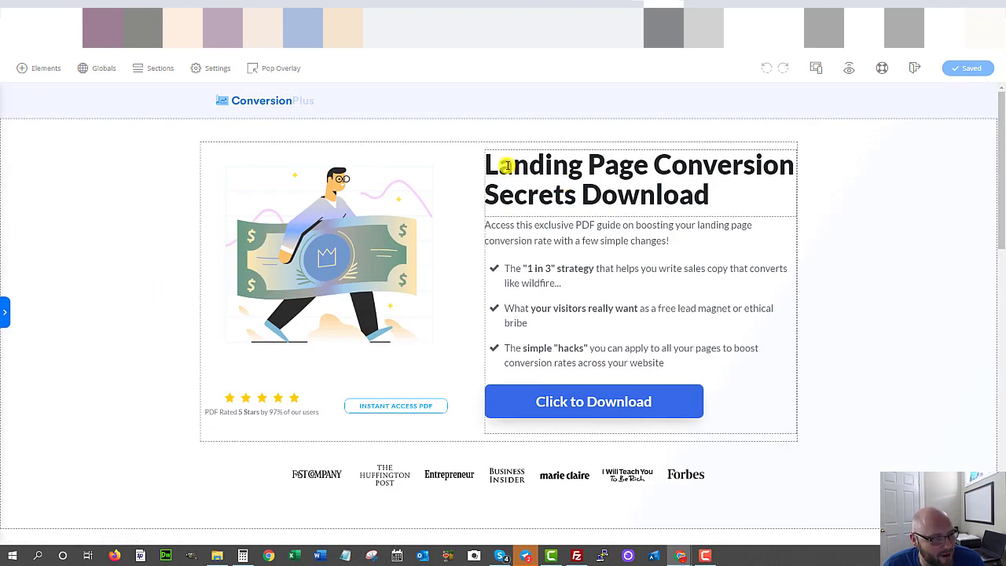
Step: Replace the main headline with "Free Affiliate Training"
left_click(534, 171)
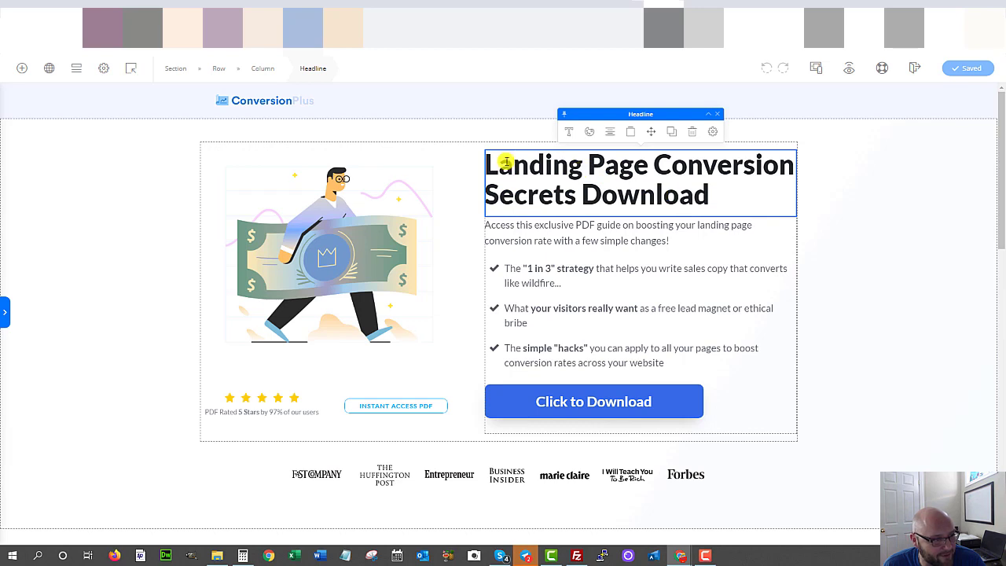
triple_click(506, 162)
left_click(489, 164)
left_click_drag(487, 164, 727, 194)
type("Free Affil")
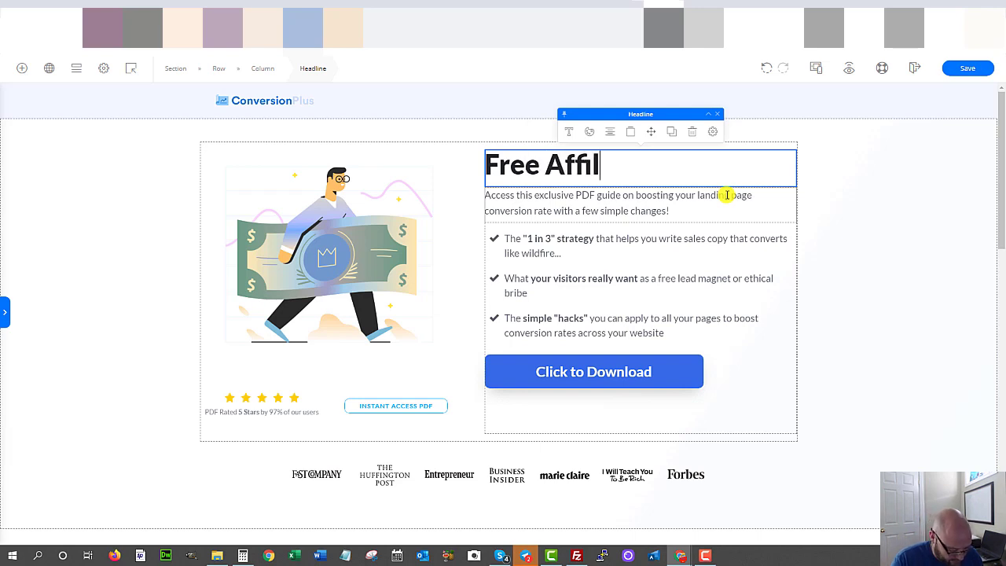
type("iate Training")
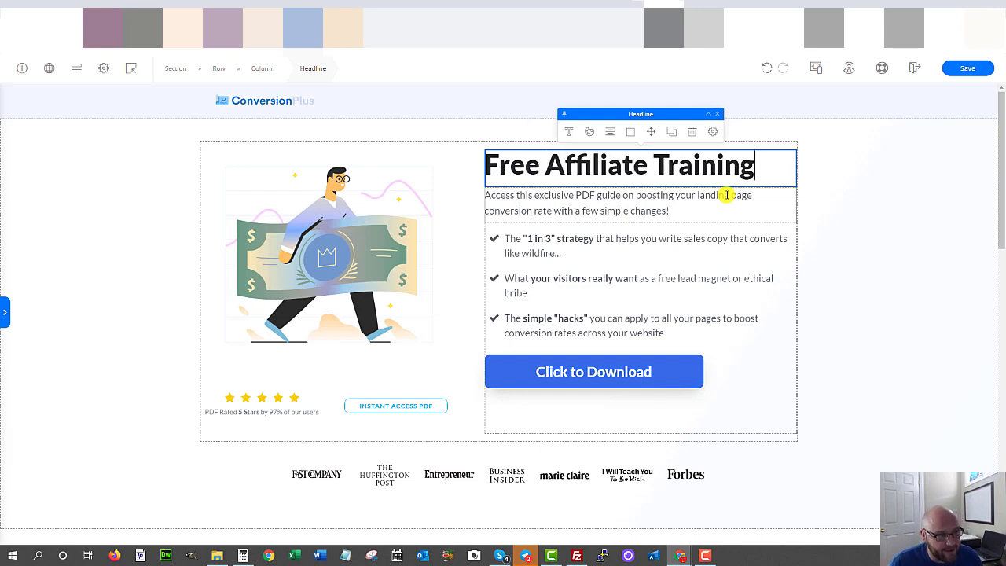
left_click(726, 195)
Step: Change the upper Click to Download button's action to Link URL and enter "affiliate link" as its link
left_click(560, 378)
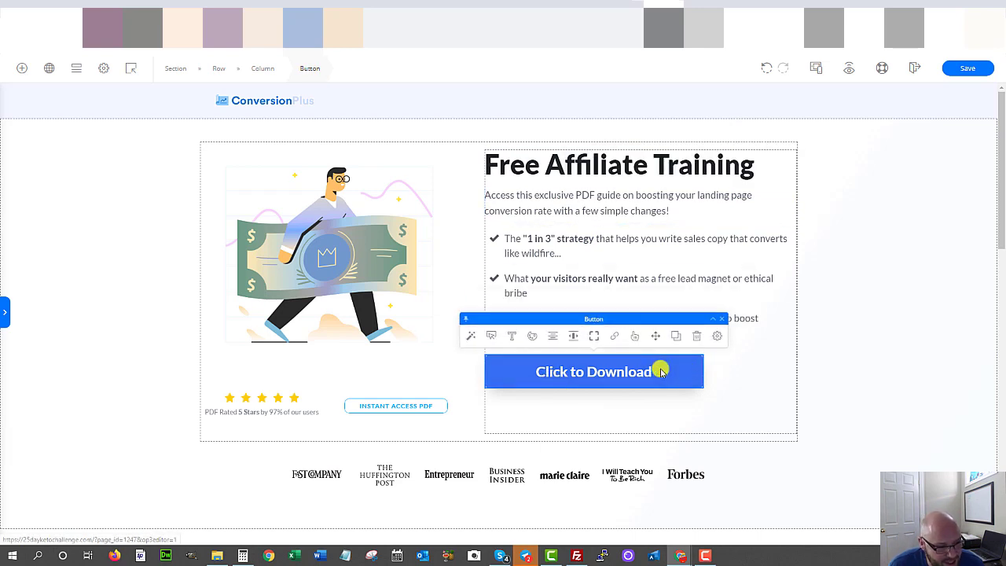
left_click(614, 336)
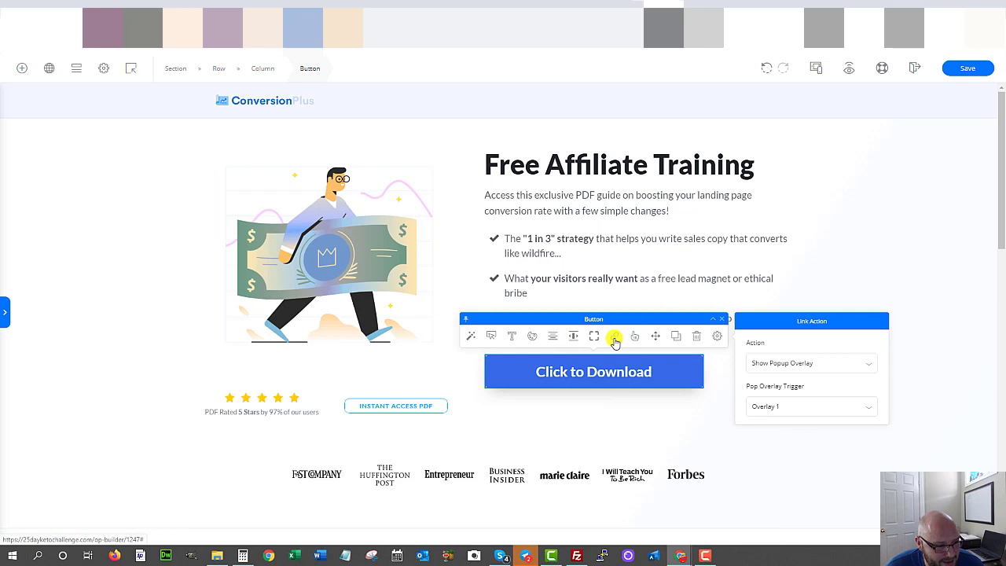
left_click(789, 363)
left_click(763, 382)
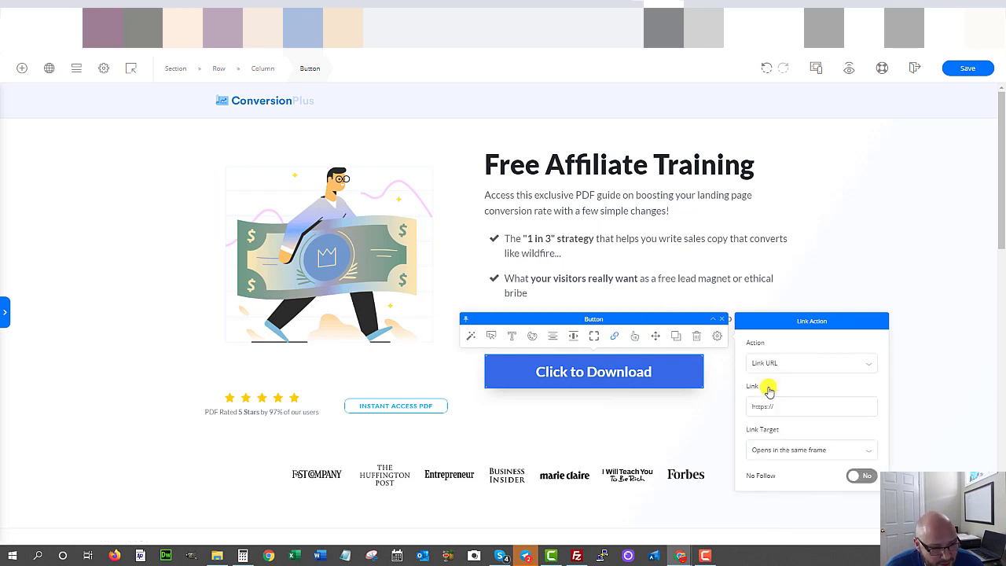
left_click(784, 408)
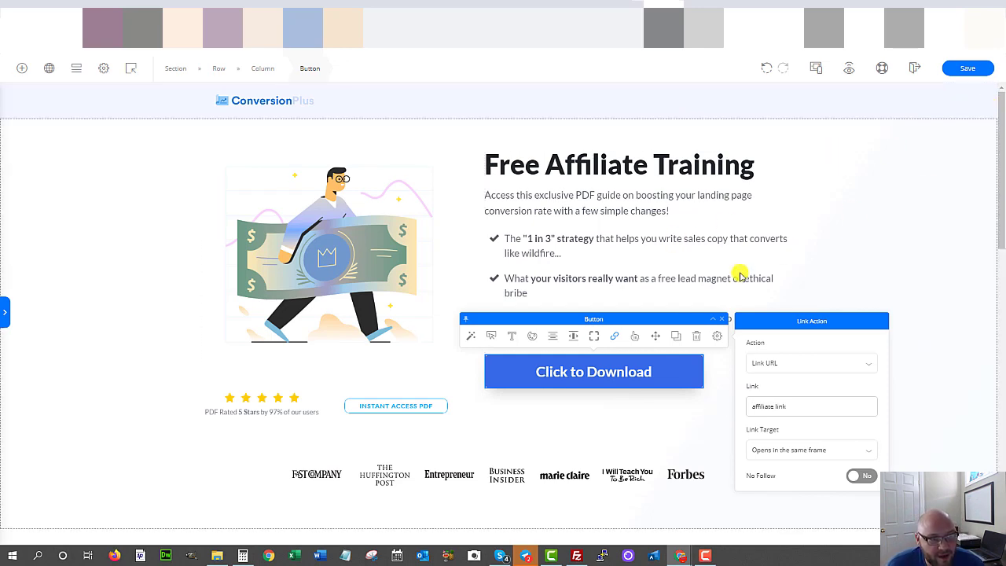
left_click(918, 157)
Step: Save the page design, exit the page builder and save the affiliate training page as a draft
left_click(963, 72)
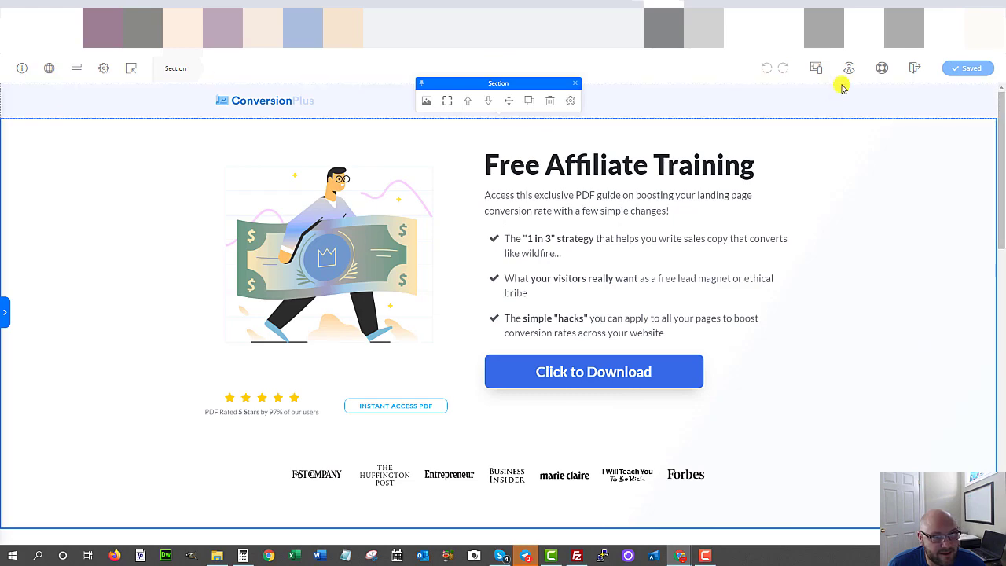
left_click(916, 69)
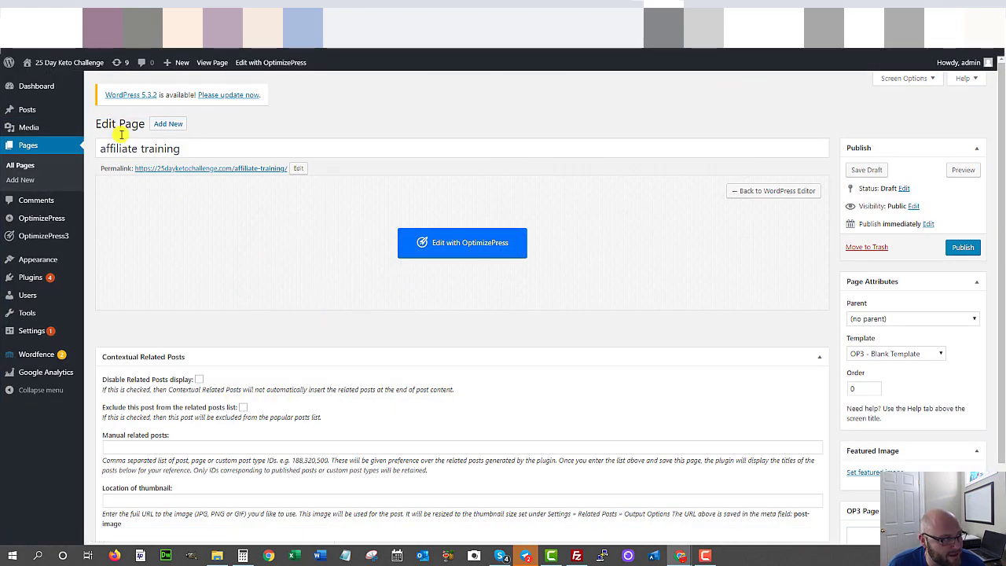
left_click(866, 170)
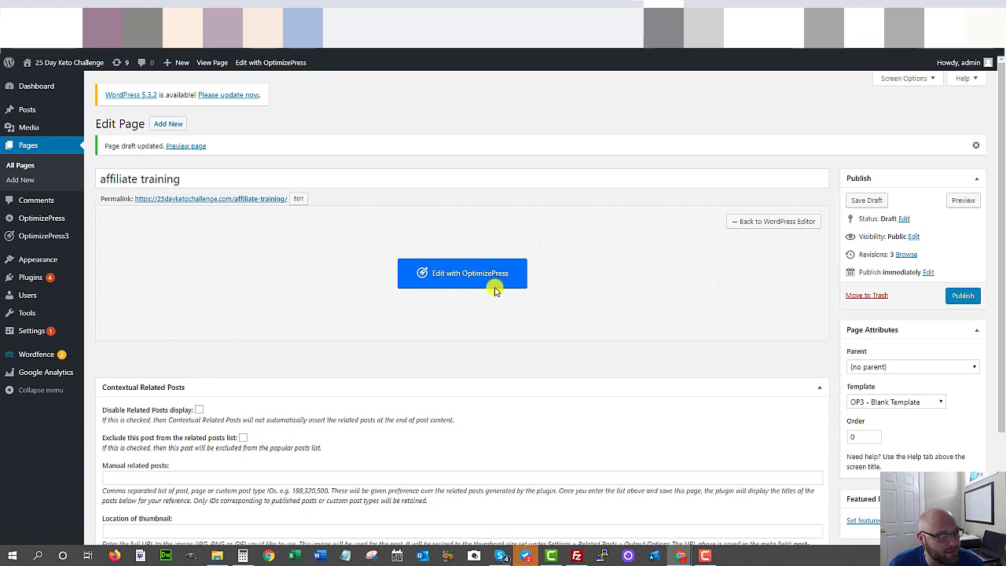
Step: Preview the affiliate training page and look it over from the headline down to the closing download section
left_click(173, 146)
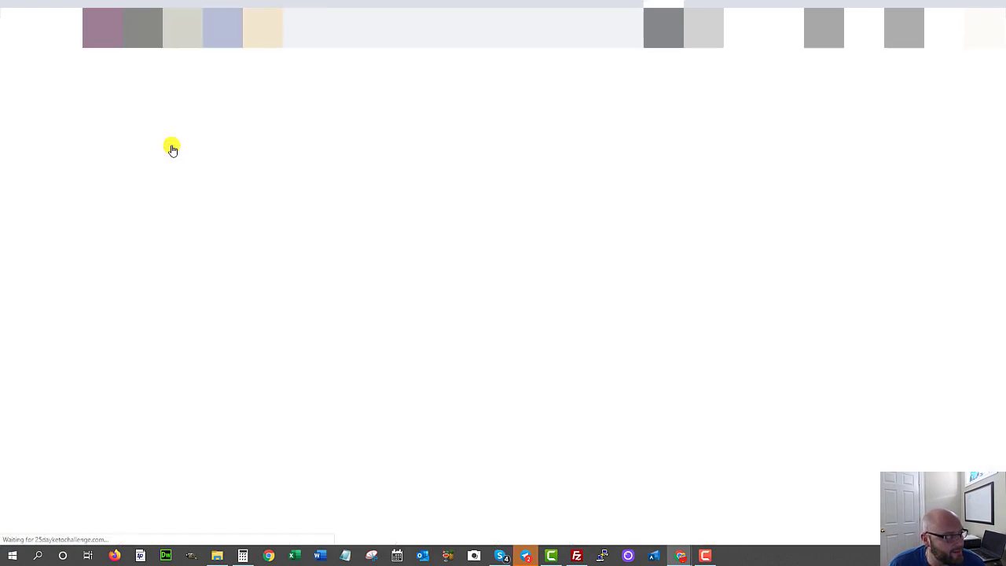
scroll(597, 278, "down", 3)
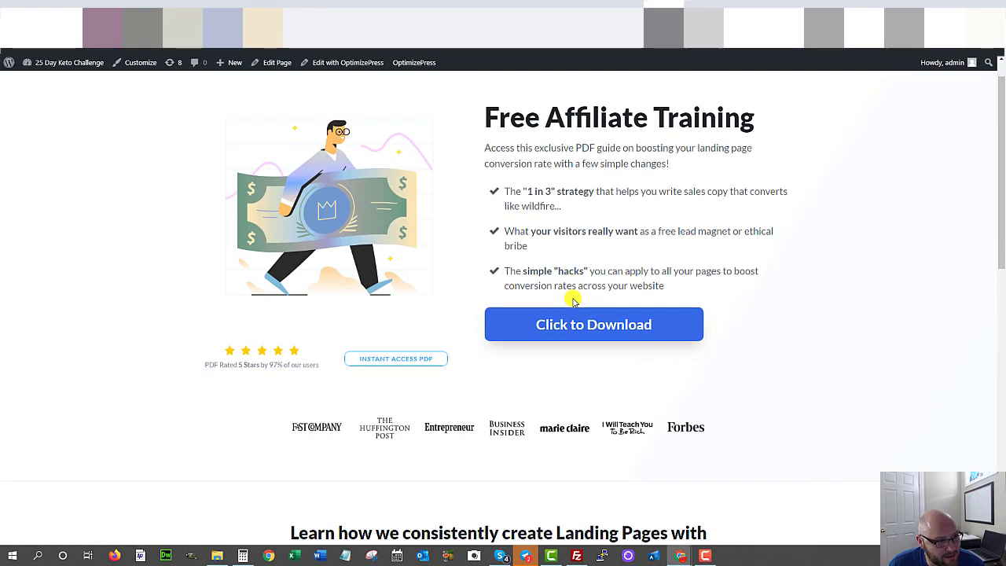
scroll(571, 307, "up", 2)
scroll(554, 339, "down", 9)
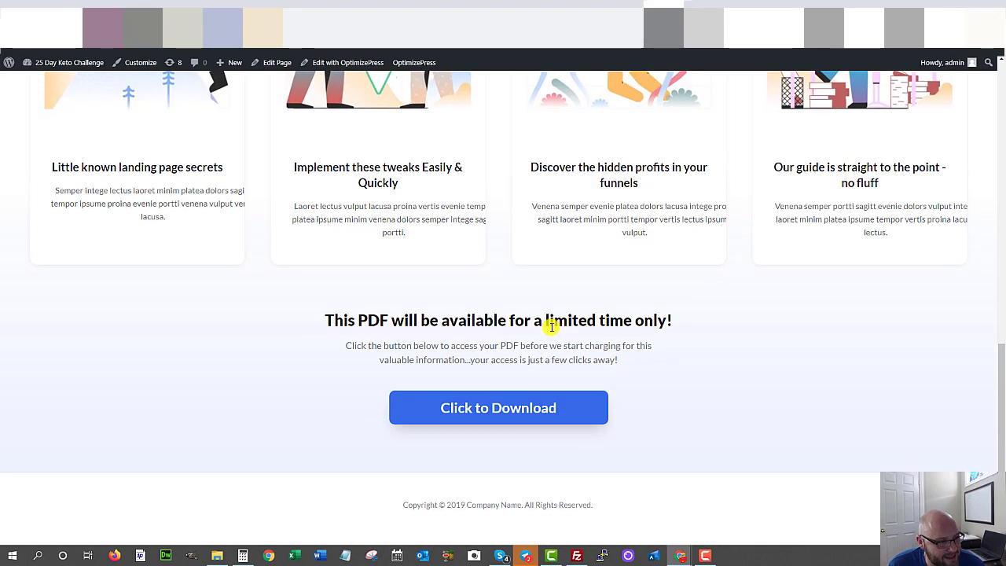
scroll(550, 330, "up", 8)
scroll(552, 327, "up", 1)
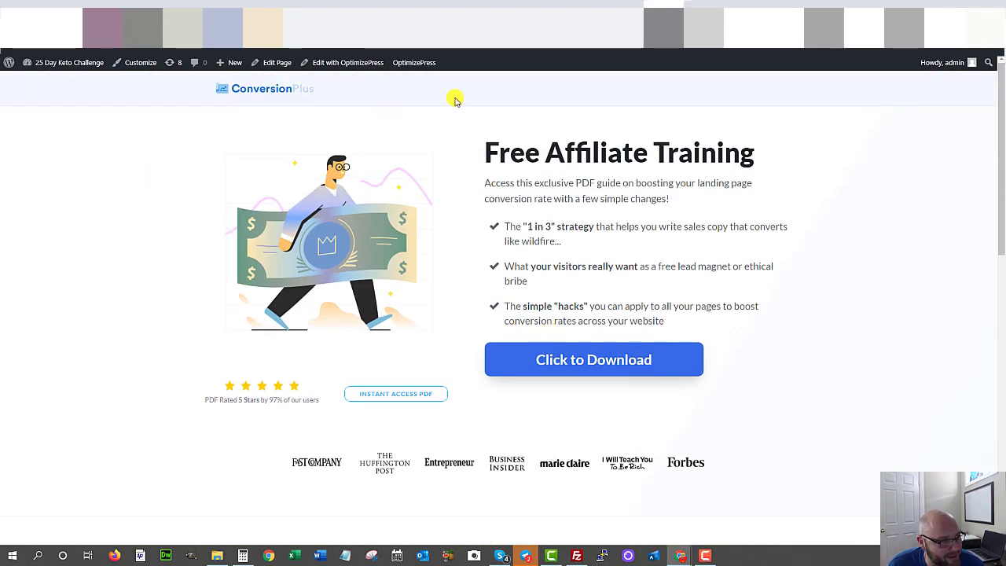
left_click_drag(473, 139, 692, 323)
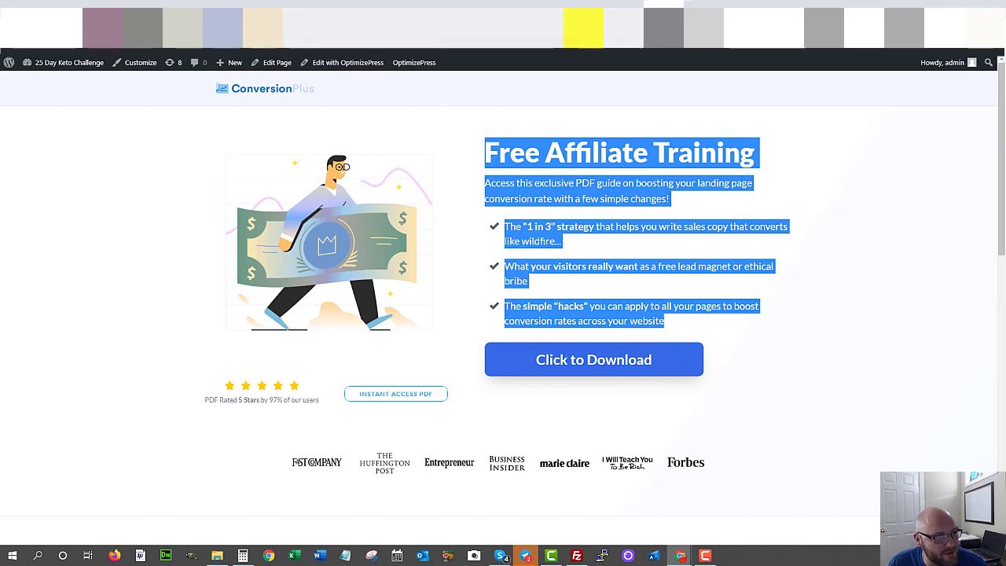
left_click(745, 383)
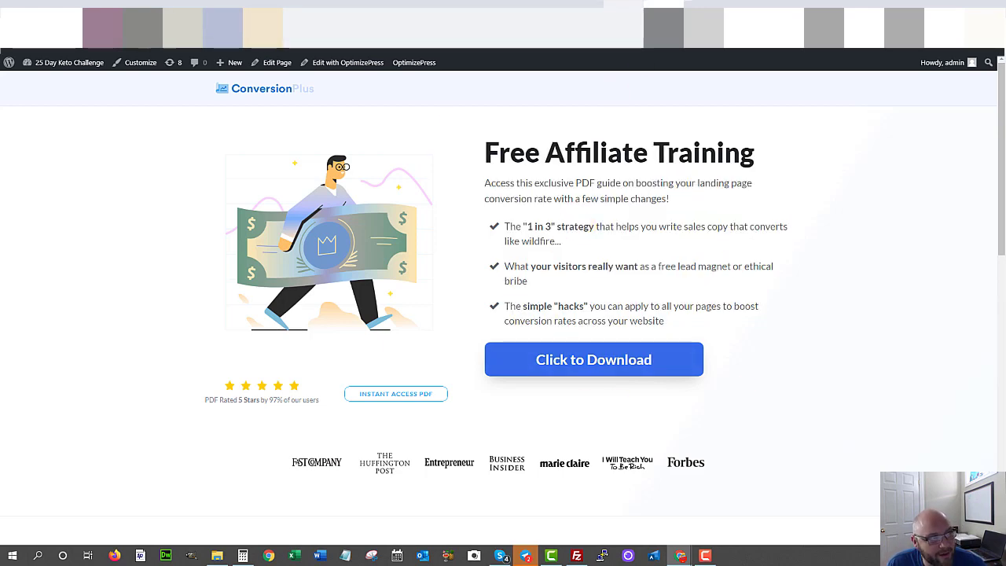
key("ctrl+shift+Tab")
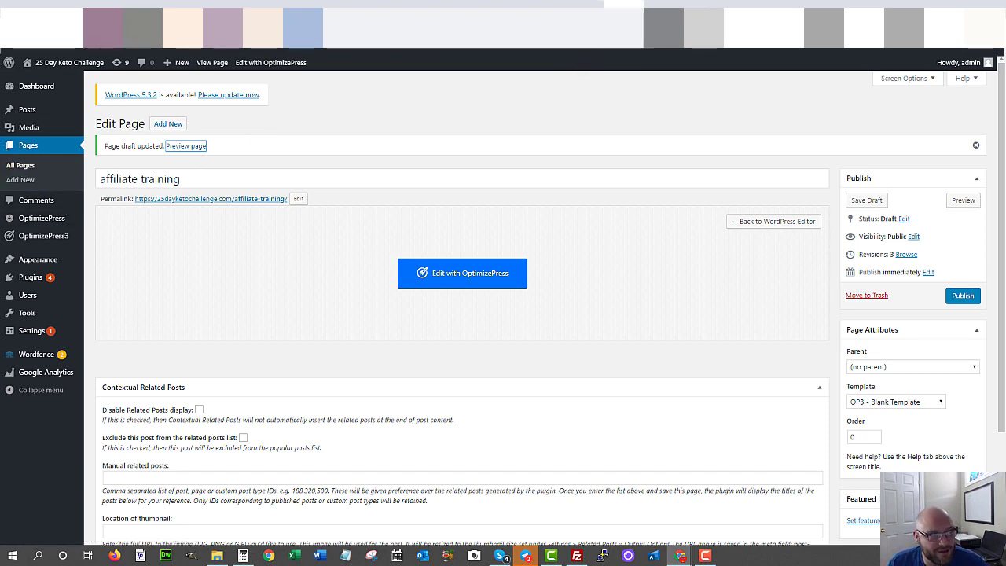
left_click(707, 31)
left_click_drag(509, 152, 595, 153)
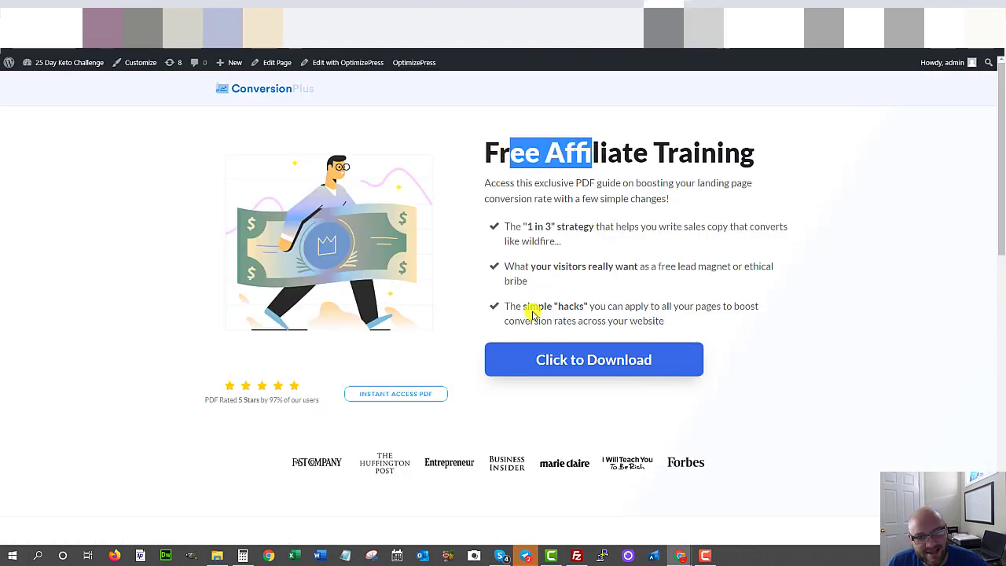
left_click(596, 223)
left_click_drag(650, 330, 548, 289)
left_click(547, 289)
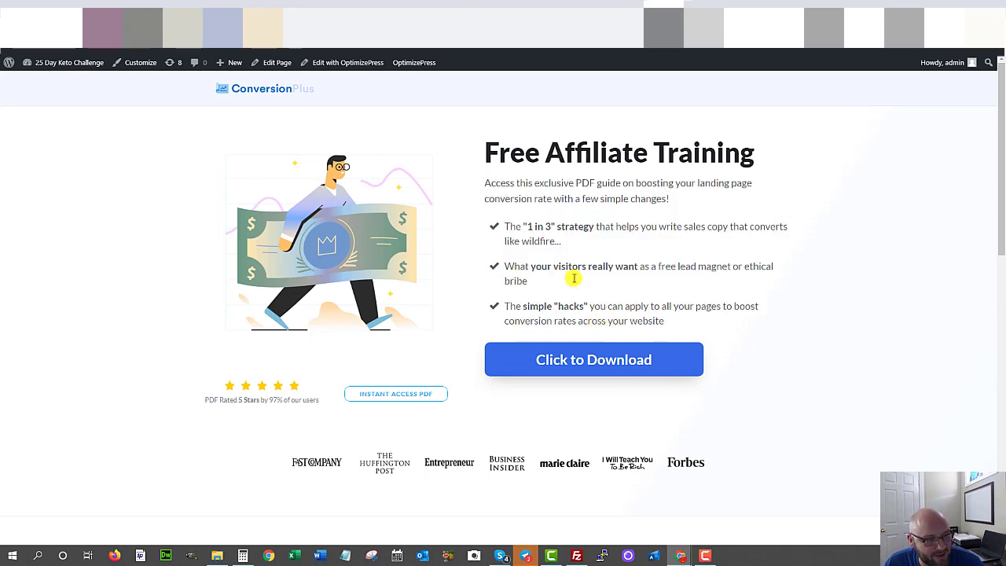
left_click_drag(605, 321, 563, 153)
left_click(562, 154)
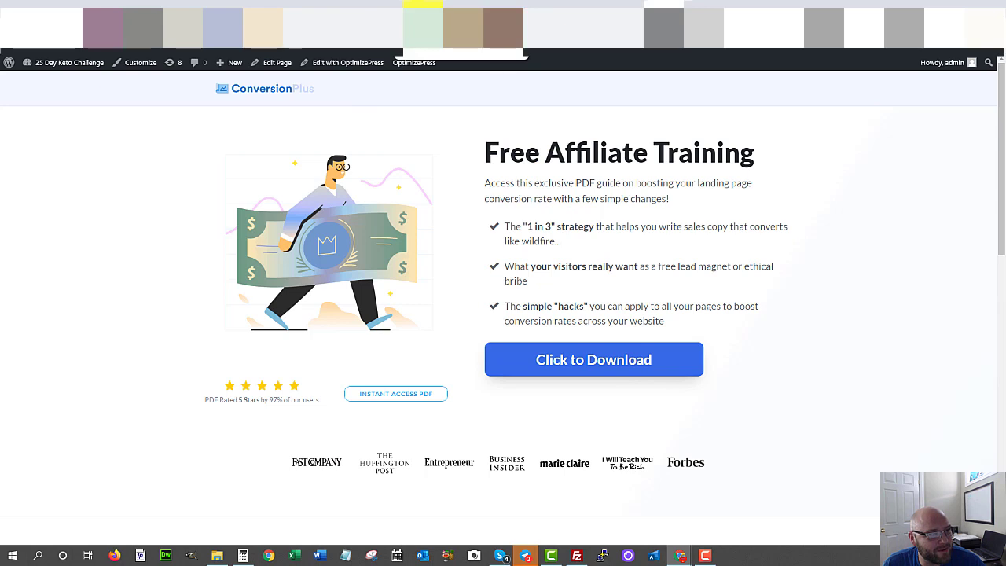
Step: Look over the WordPress.org site, the Powerhouse Affiliate member dashboard and its gallery of downloadable landing pages
key("ctrl+Tab")
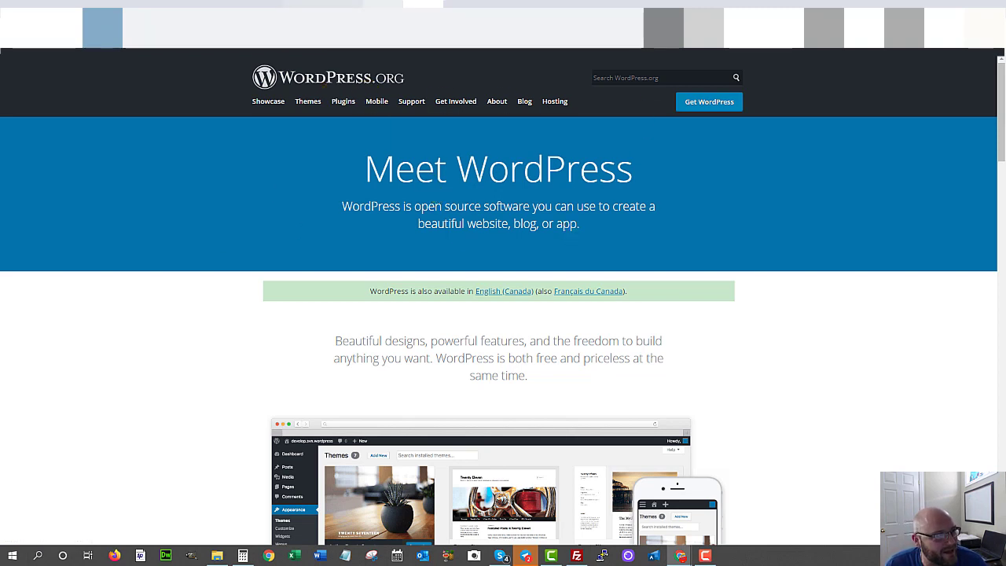
key("ctrl+Tab")
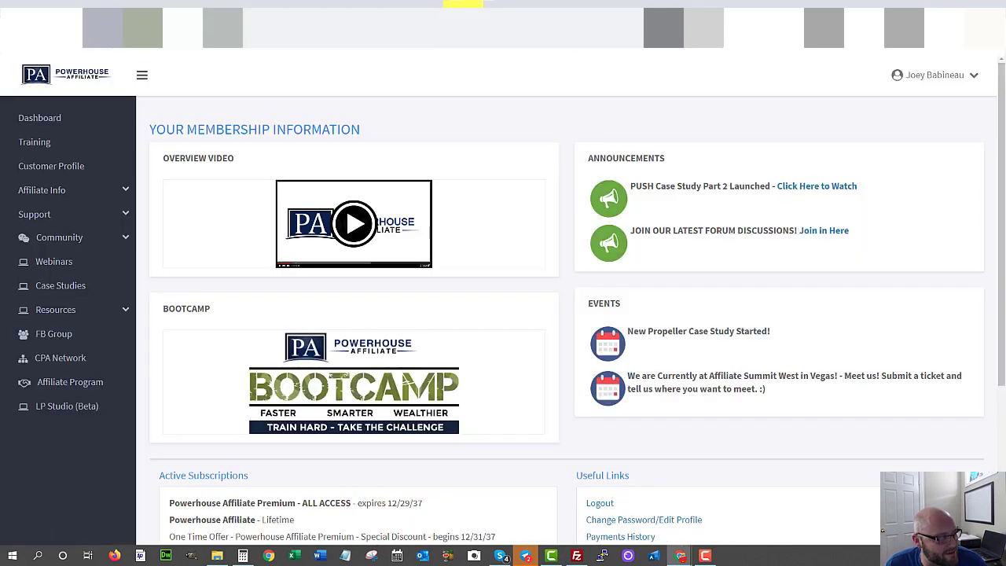
key("ctrl+Tab")
scroll(529, 307, "down", 5)
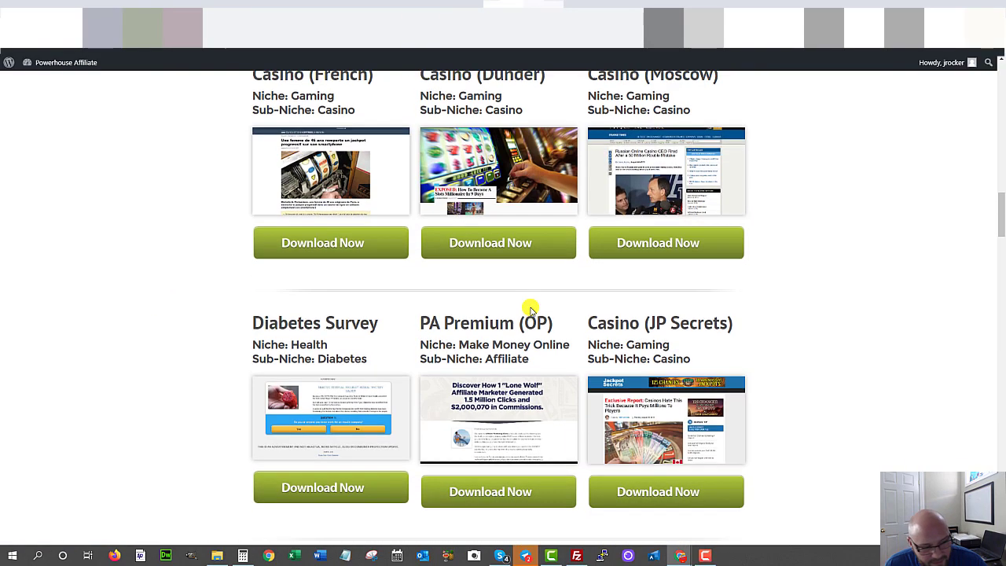
scroll(531, 308, "up", 7)
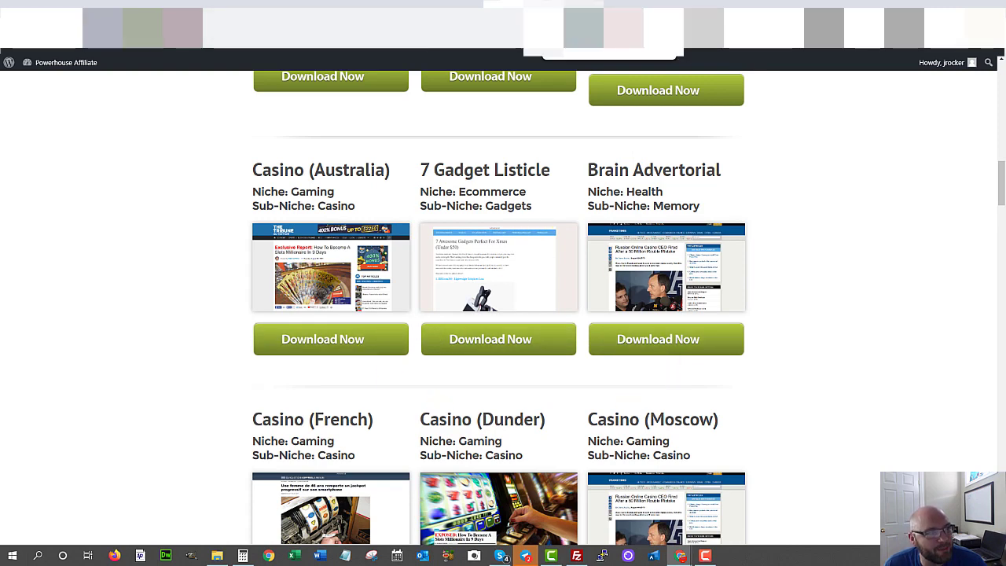
left_click(422, 6)
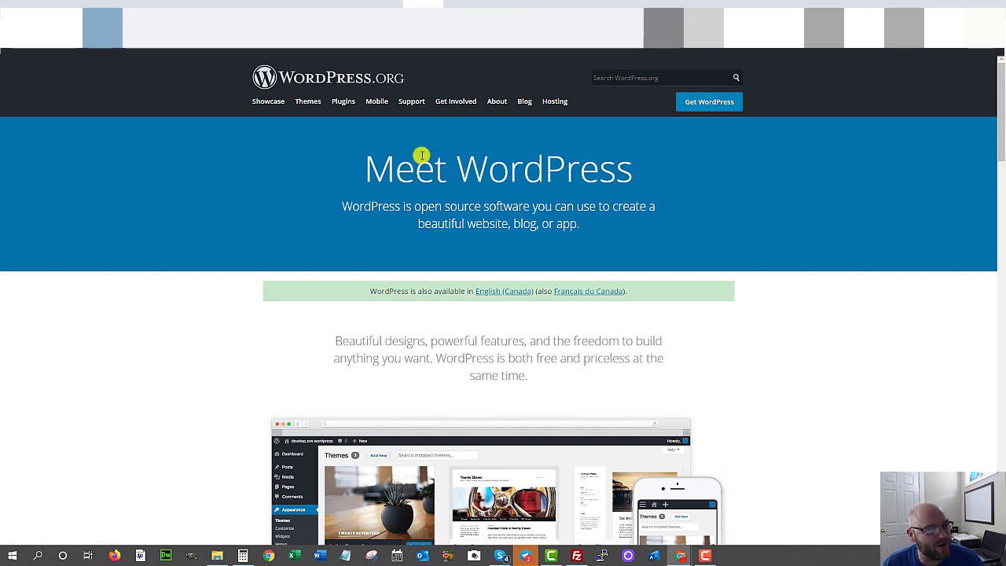
key("ctrl+Tab")
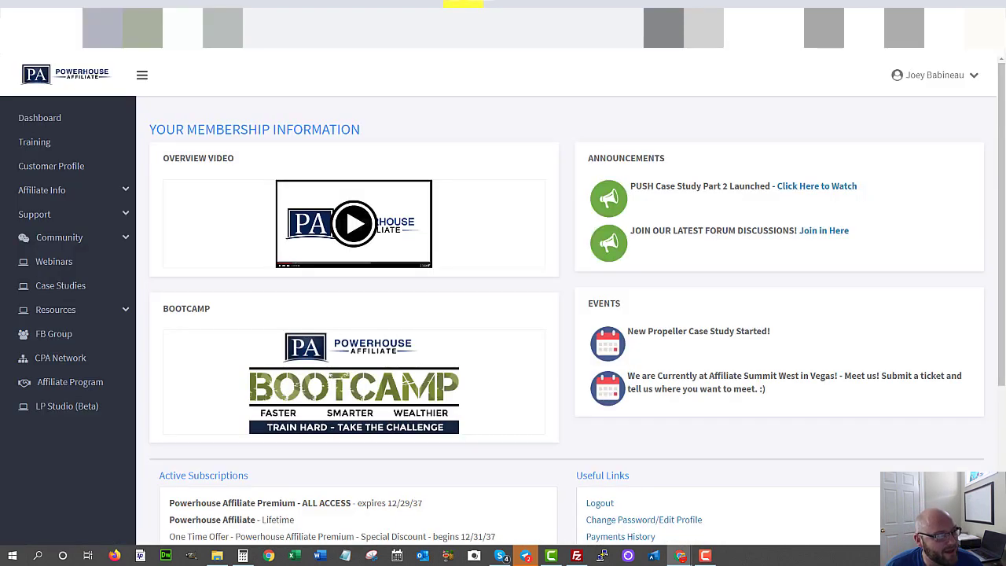
key("ctrl+Tab")
key("ctrl+Tab")
key("ctrl+Tab")
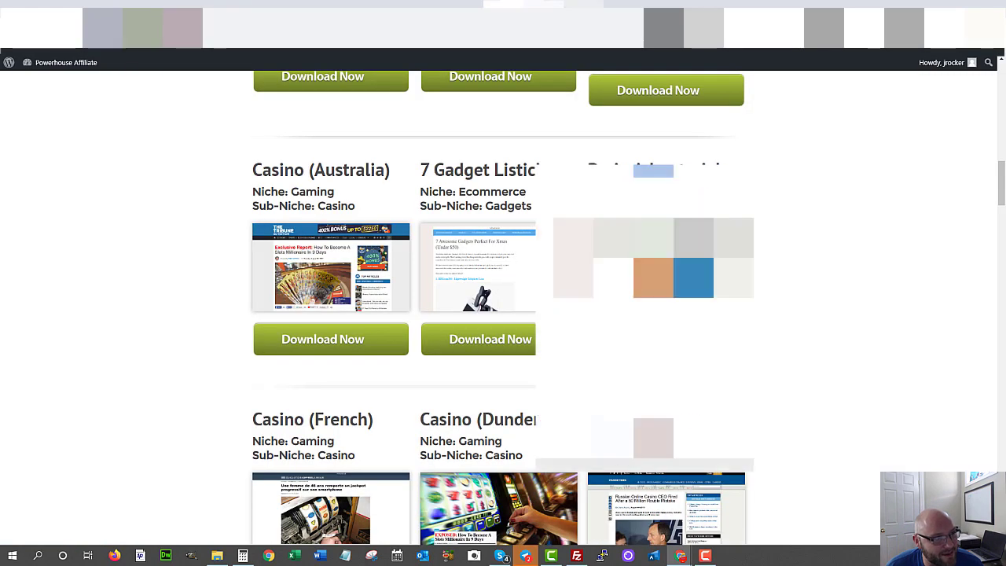
Step: Return to OptimizePress's Create New Page gallery and look over the Landing Pages and Launch Pages templates
key("ctrl+Tab")
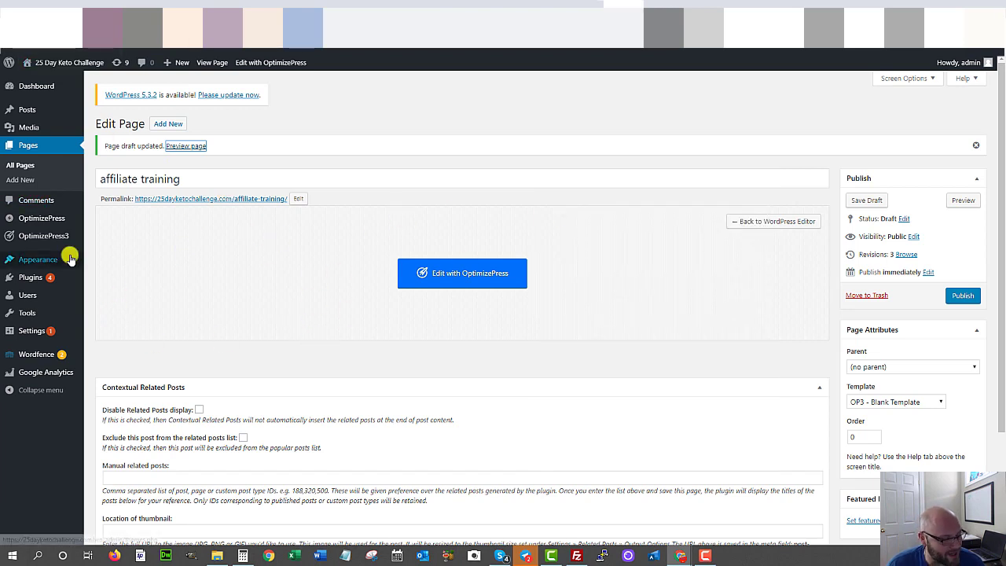
key("ctrl+Tab")
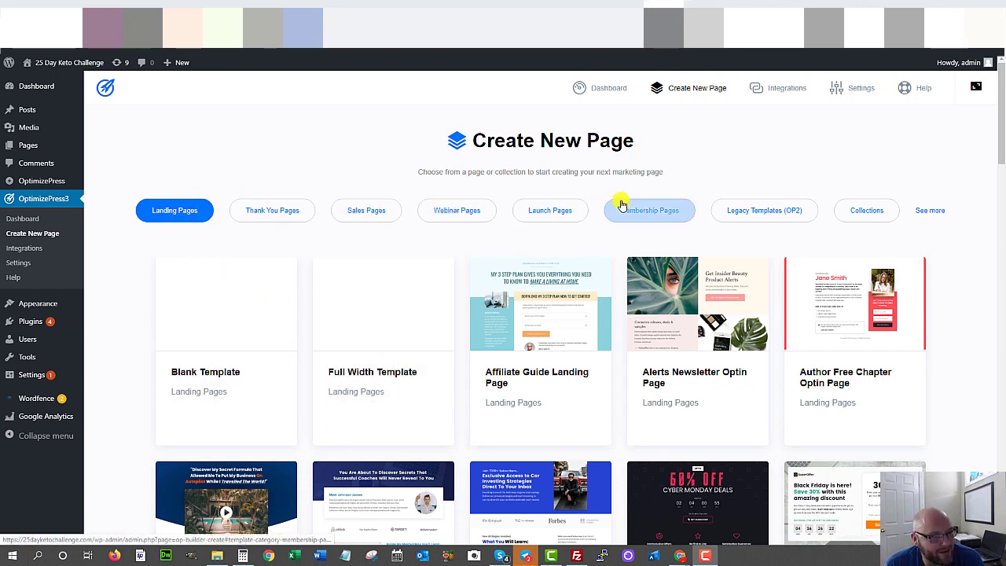
mouse_move(518, 279)
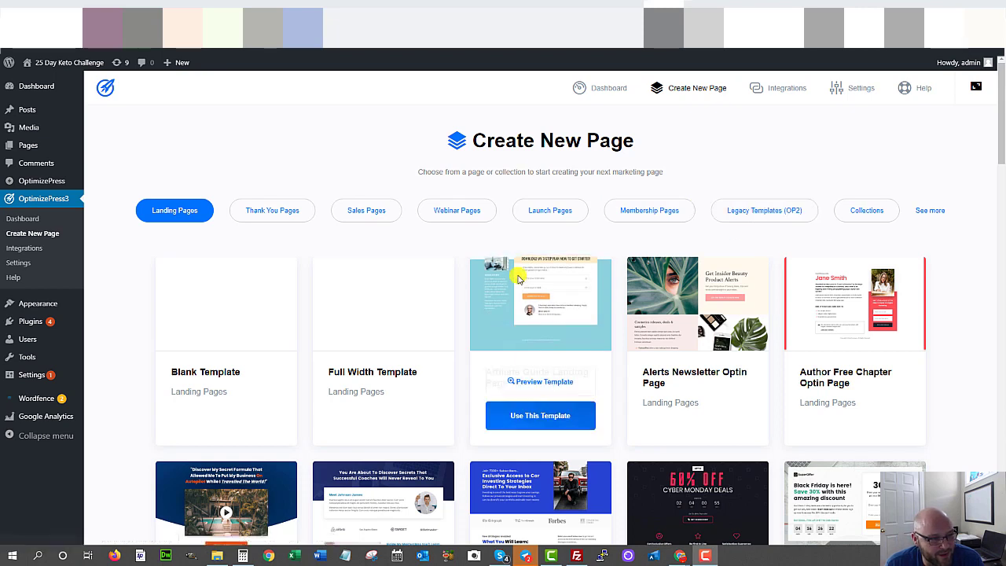
mouse_move(768, 330)
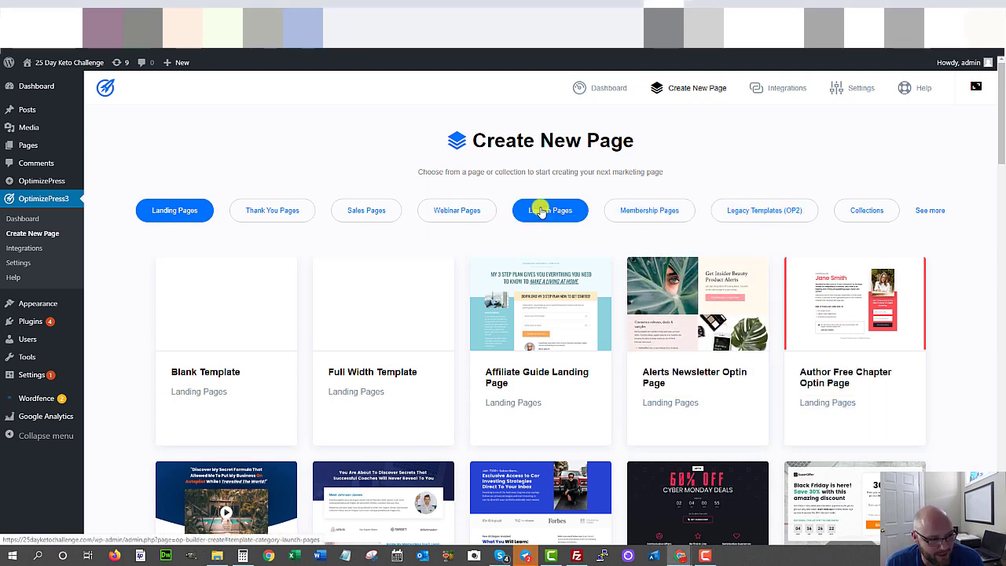
left_click(541, 212)
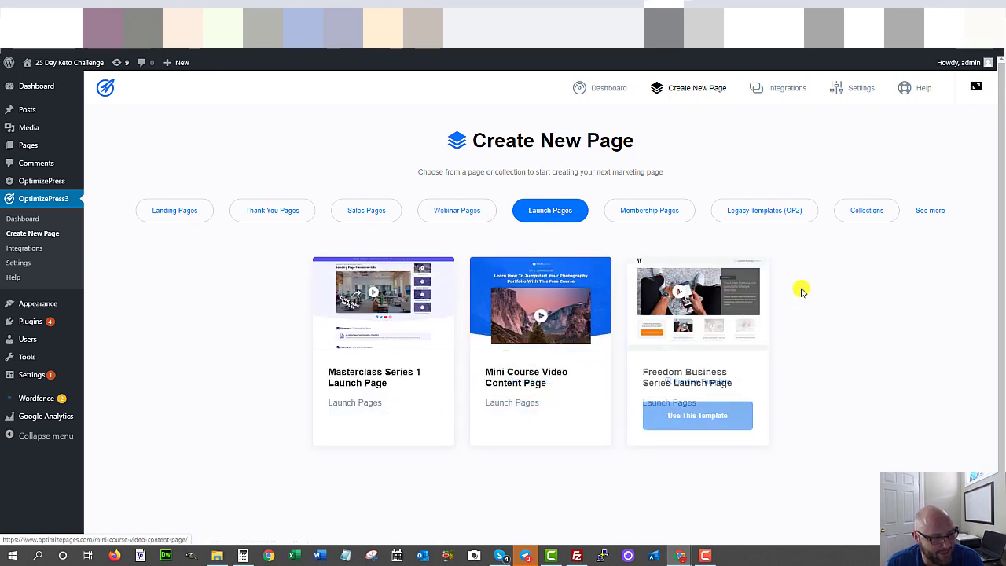
mouse_move(399, 332)
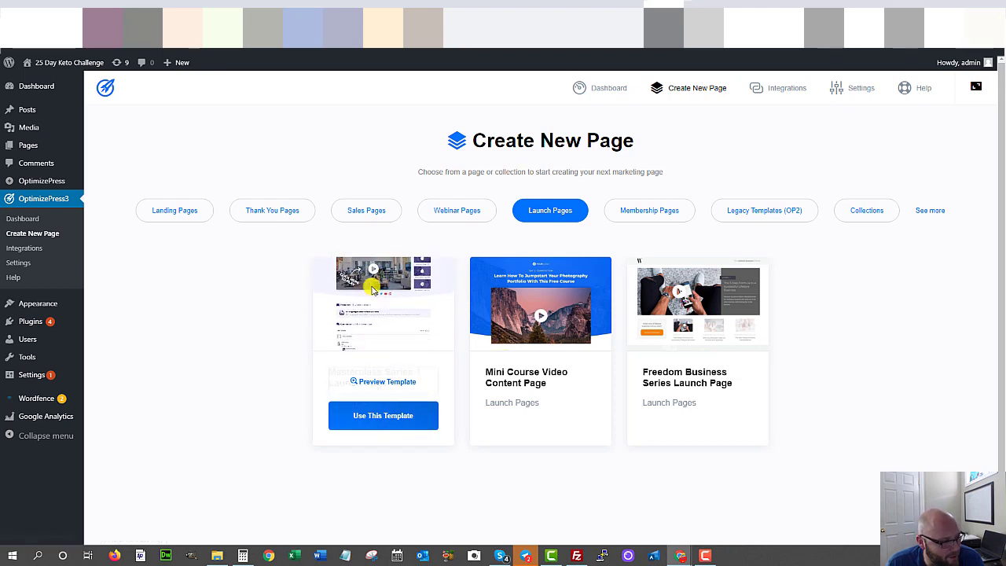
Step: Show the Webinar Pages templates and examine the Free Training Webinar Optin, Exclusive Webinar Replay and Exclusive Webinar Registration Page thumbnails
left_click(453, 215)
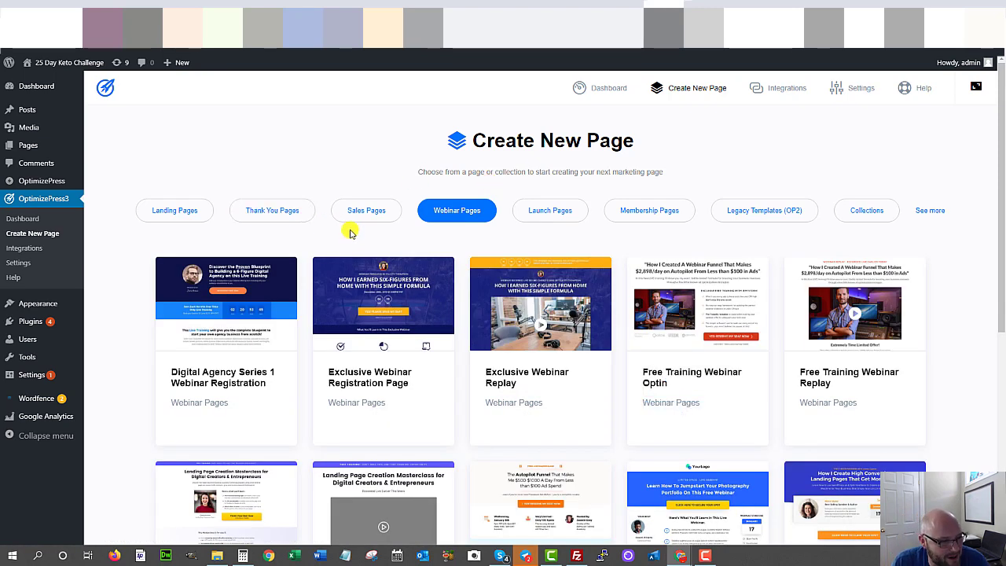
mouse_move(674, 271)
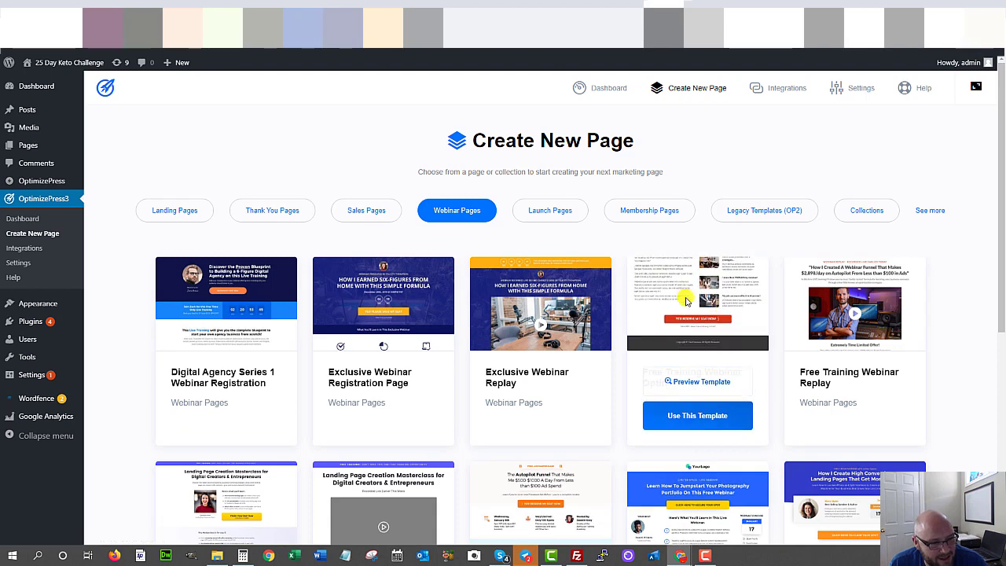
mouse_move(537, 301)
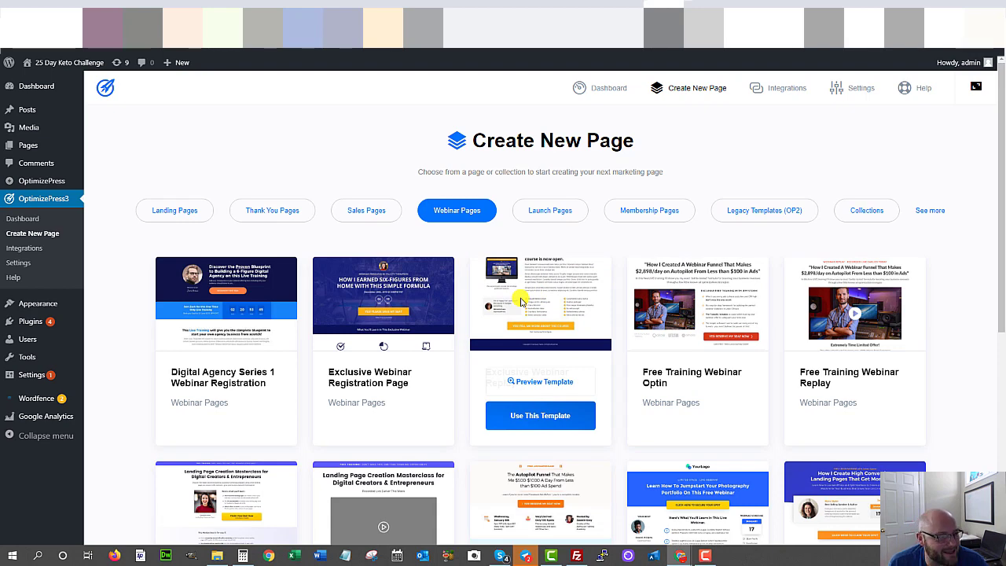
mouse_move(329, 279)
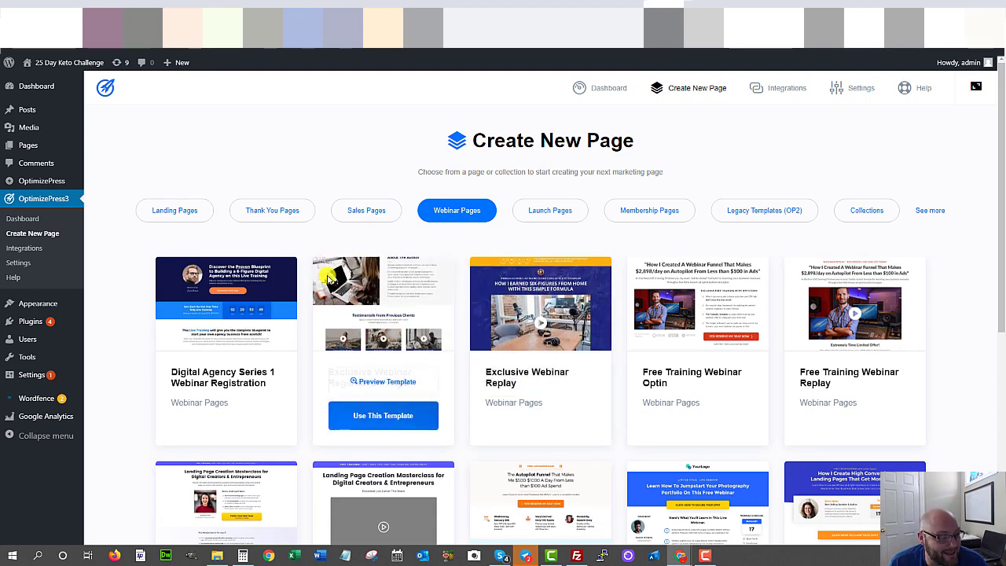